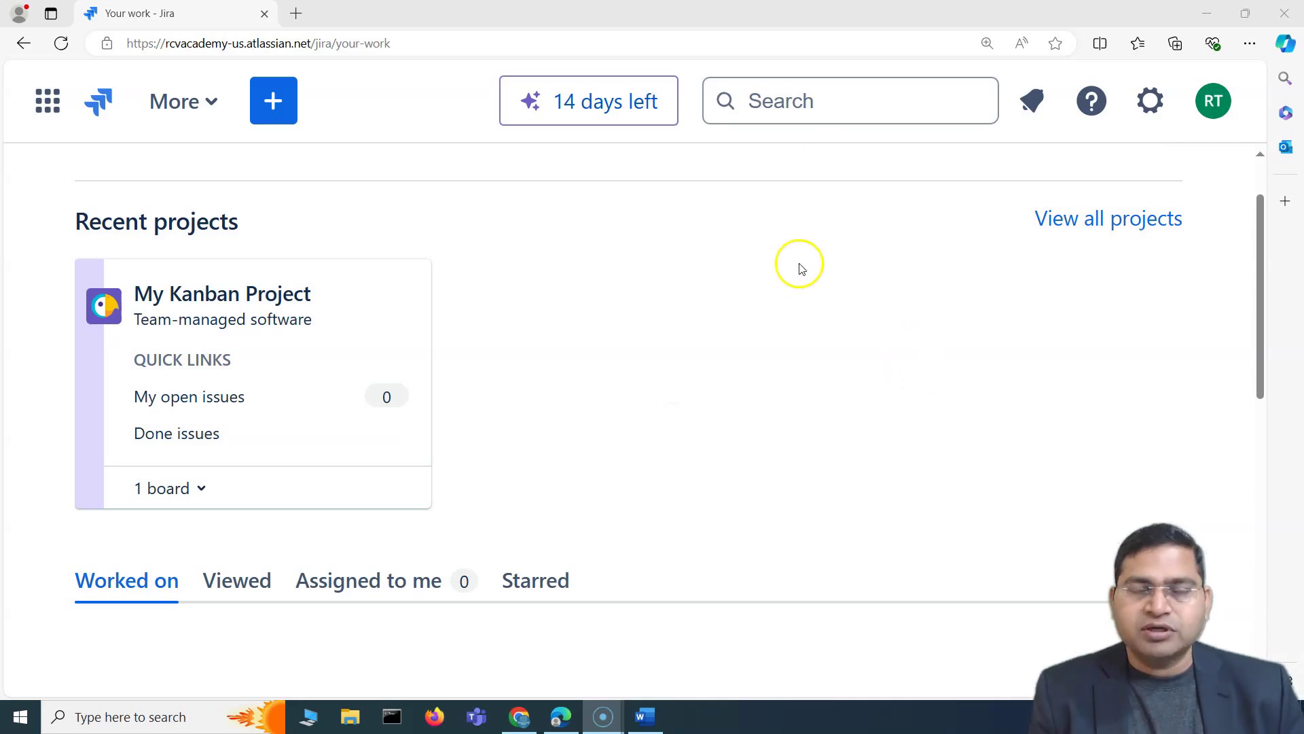
- Go to Settings > System and open Backup manager under Import and Export
{"action": "left_click", "coordinate": [1148, 105]}
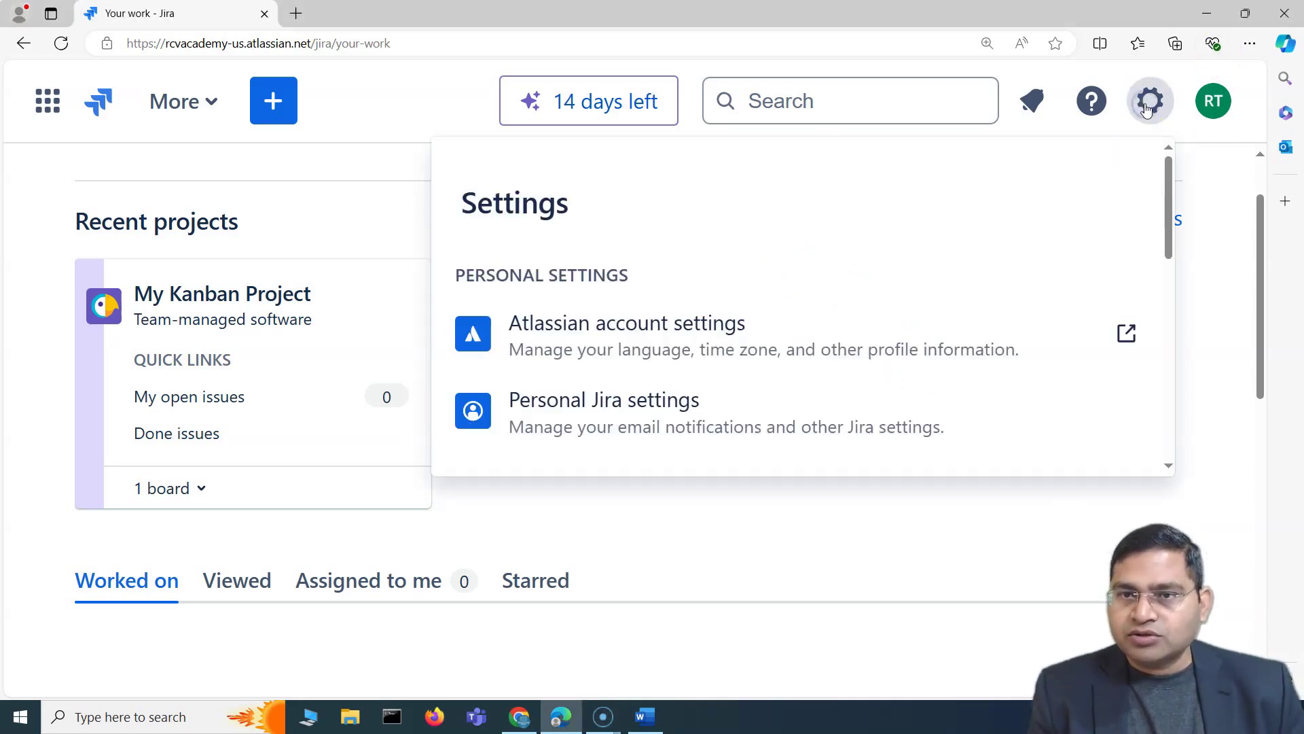
{"action": "scroll", "coordinate": [838, 310], "scroll_direction": "down", "scroll_amount": 3}
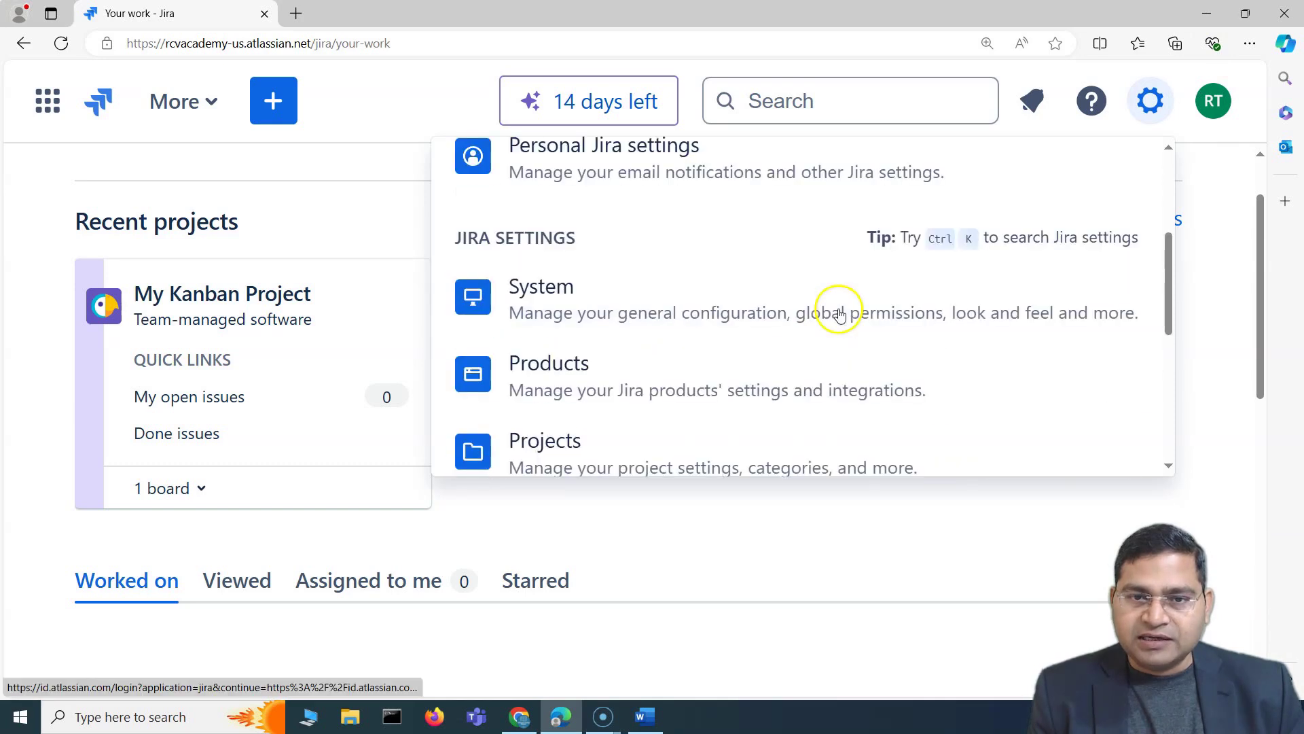
{"action": "left_click", "coordinate": [601, 298]}
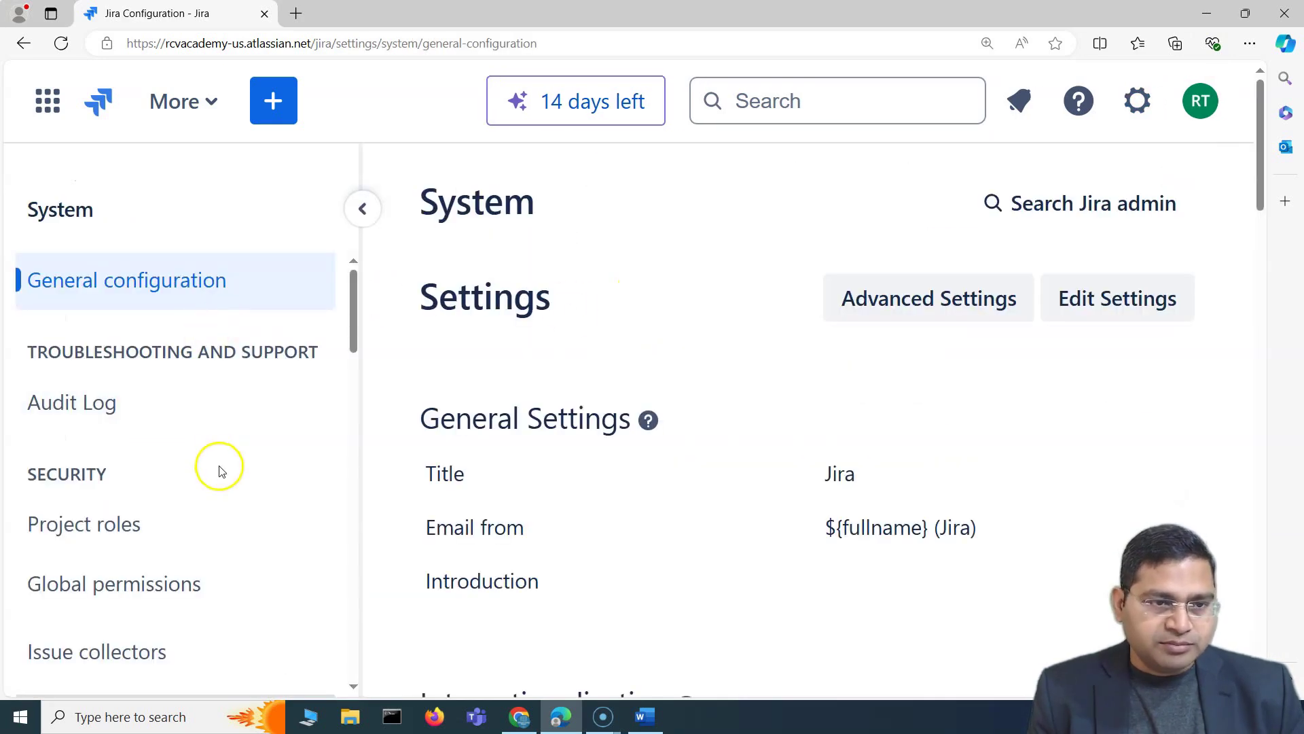
{"action": "scroll", "coordinate": [218, 466], "scroll_direction": "down", "scroll_amount": 10}
{"action": "scroll", "coordinate": [225, 462], "scroll_direction": "down", "scroll_amount": 3}
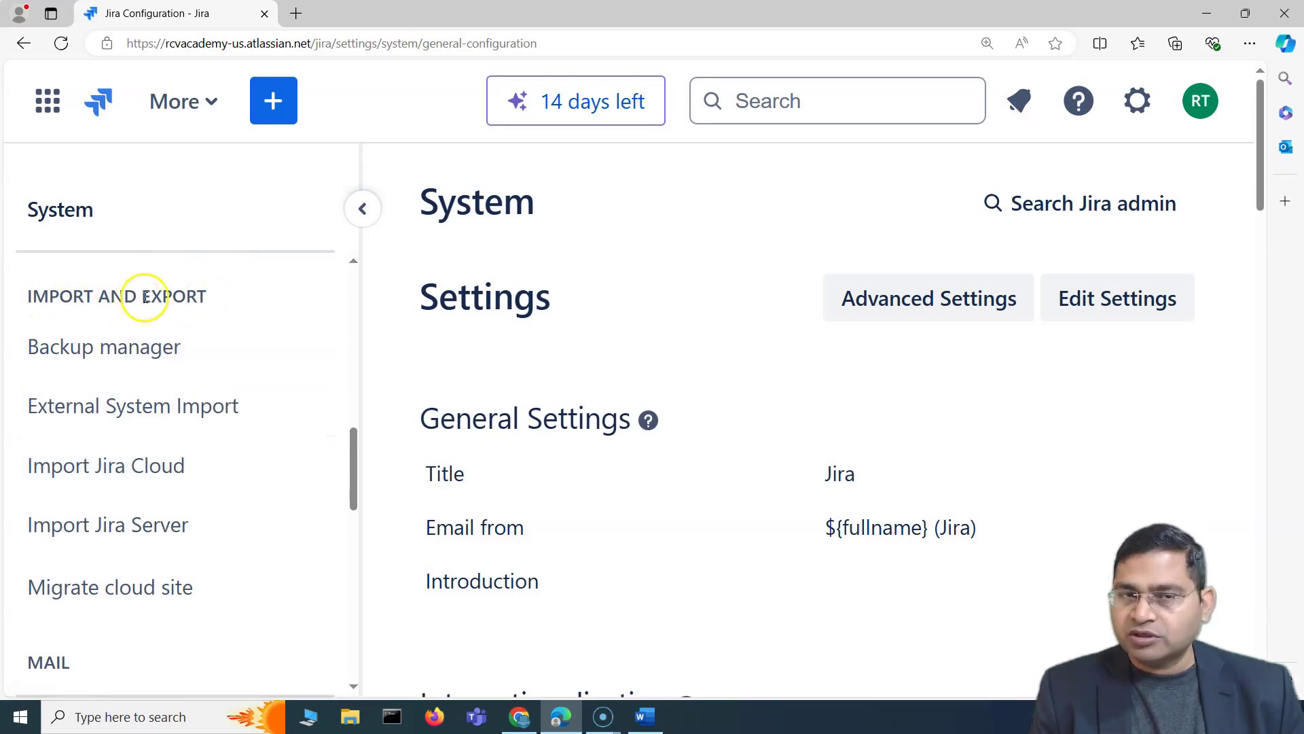
{"action": "left_click", "coordinate": [101, 362]}
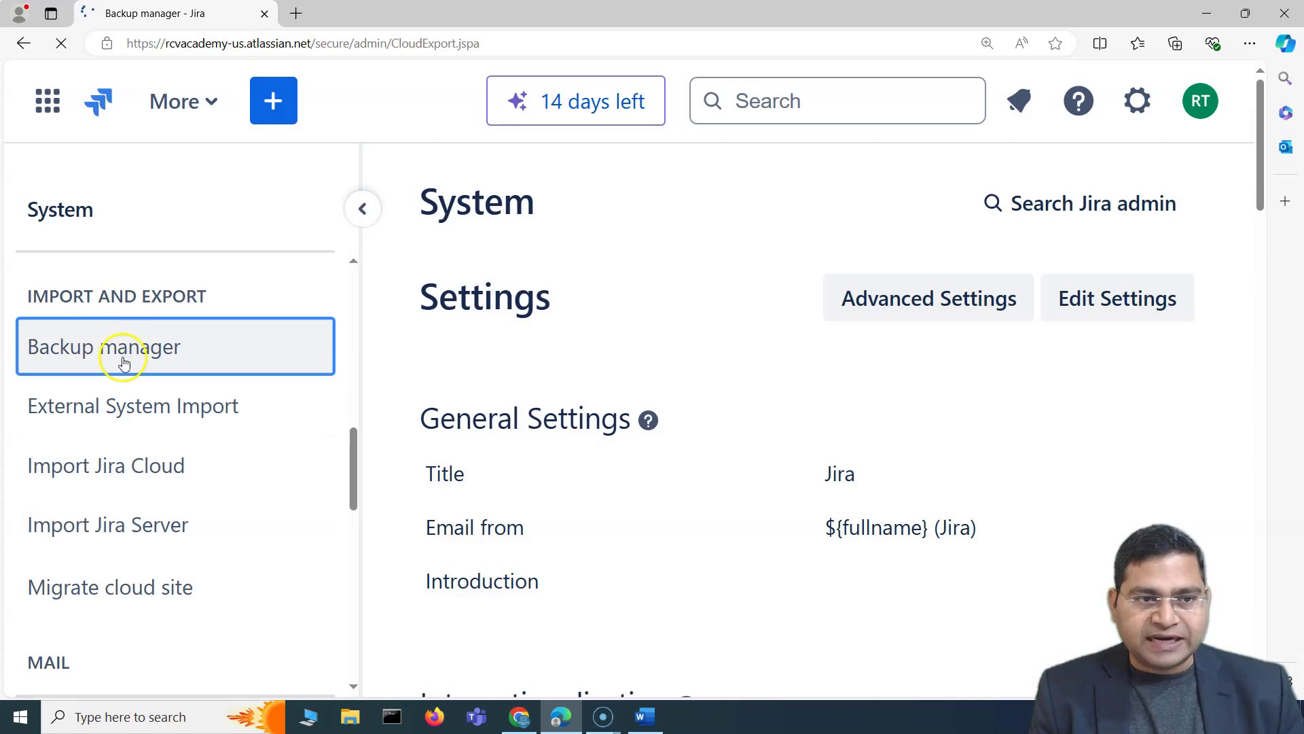
- Collapse the System sidebar to widen the page and return to its top
{"action": "scroll", "coordinate": [442, 380], "scroll_direction": "down", "scroll_amount": 7}
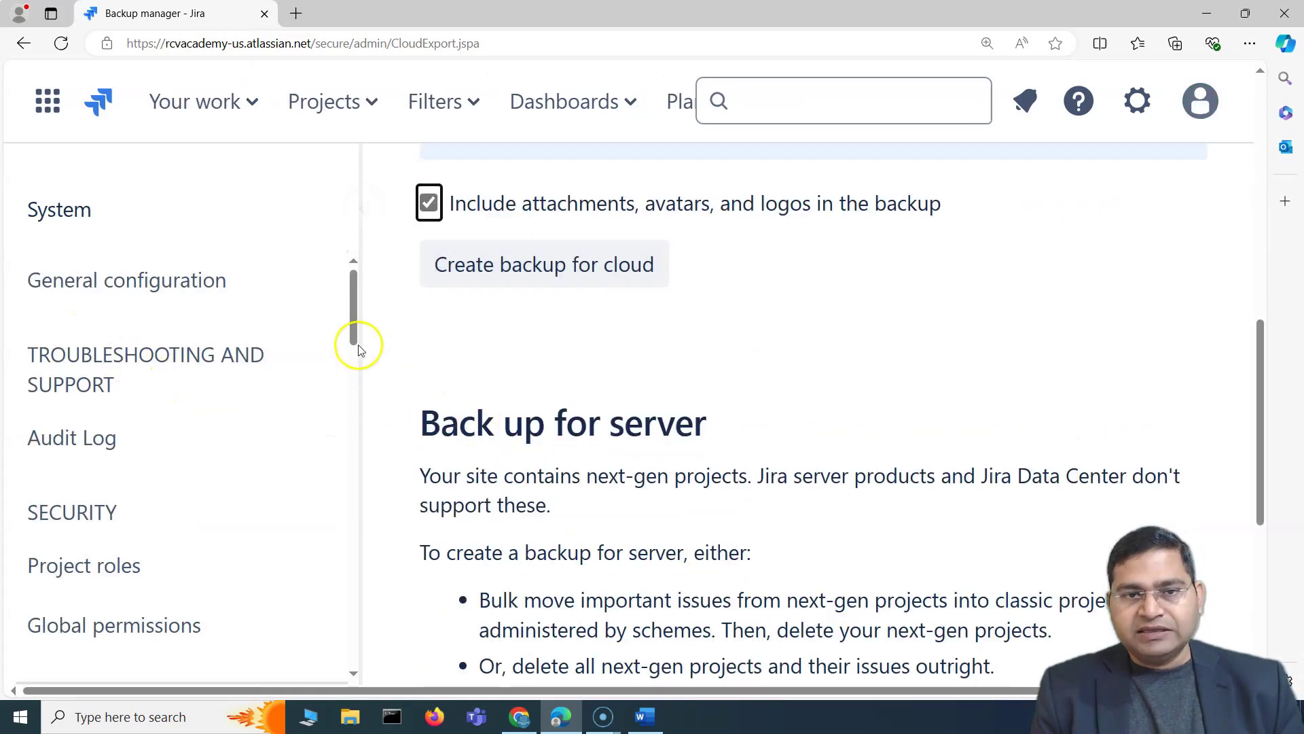
{"action": "left_click", "coordinate": [367, 205]}
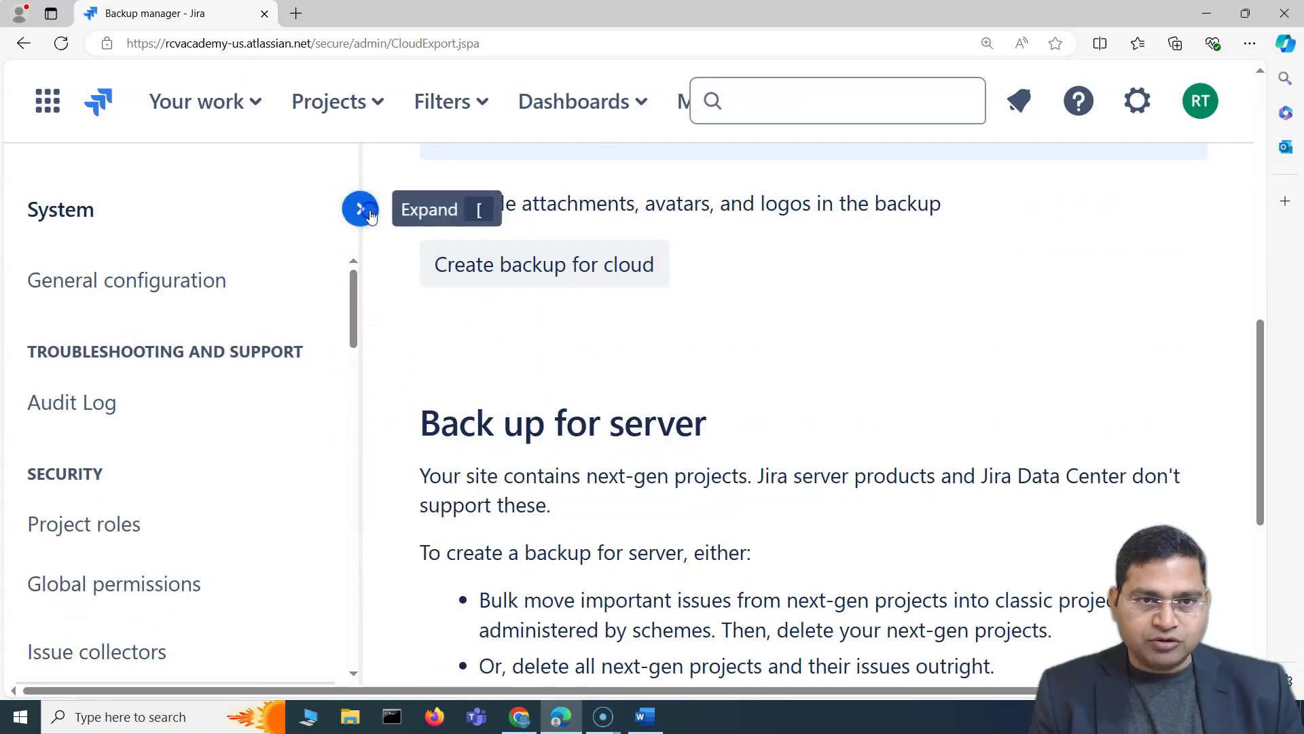
{"action": "scroll", "coordinate": [457, 387], "scroll_direction": "up", "scroll_amount": 5}
{"action": "scroll", "coordinate": [459, 389], "scroll_direction": "up", "scroll_amount": 5}
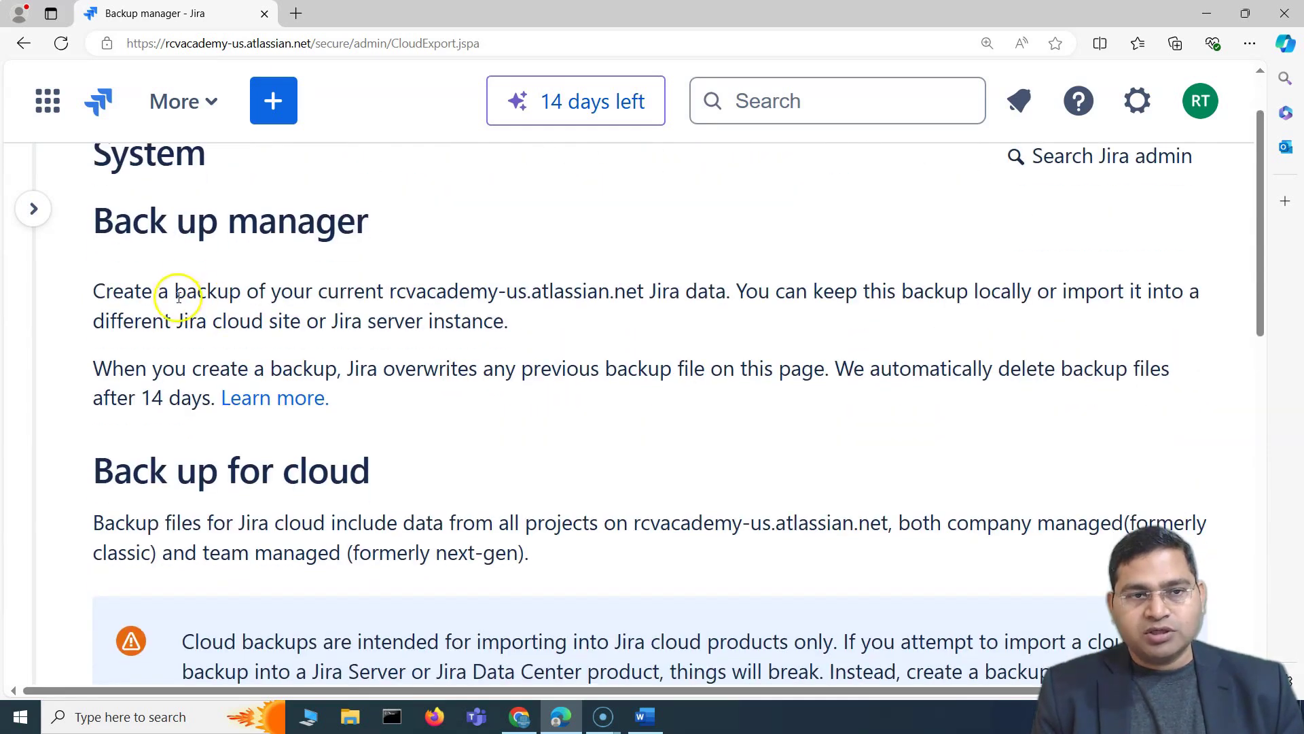
{"action": "scroll", "coordinate": [204, 312], "scroll_direction": "up", "scroll_amount": 1}
- Highlight the backup description, the rcvacademy-us.atlassian.net address, 'Jira data' and 'Jira cloud site'
{"action": "left_click_drag", "start_coordinate": [226, 382], "coordinate": [501, 401]}
{"action": "left_click", "coordinate": [629, 435]}
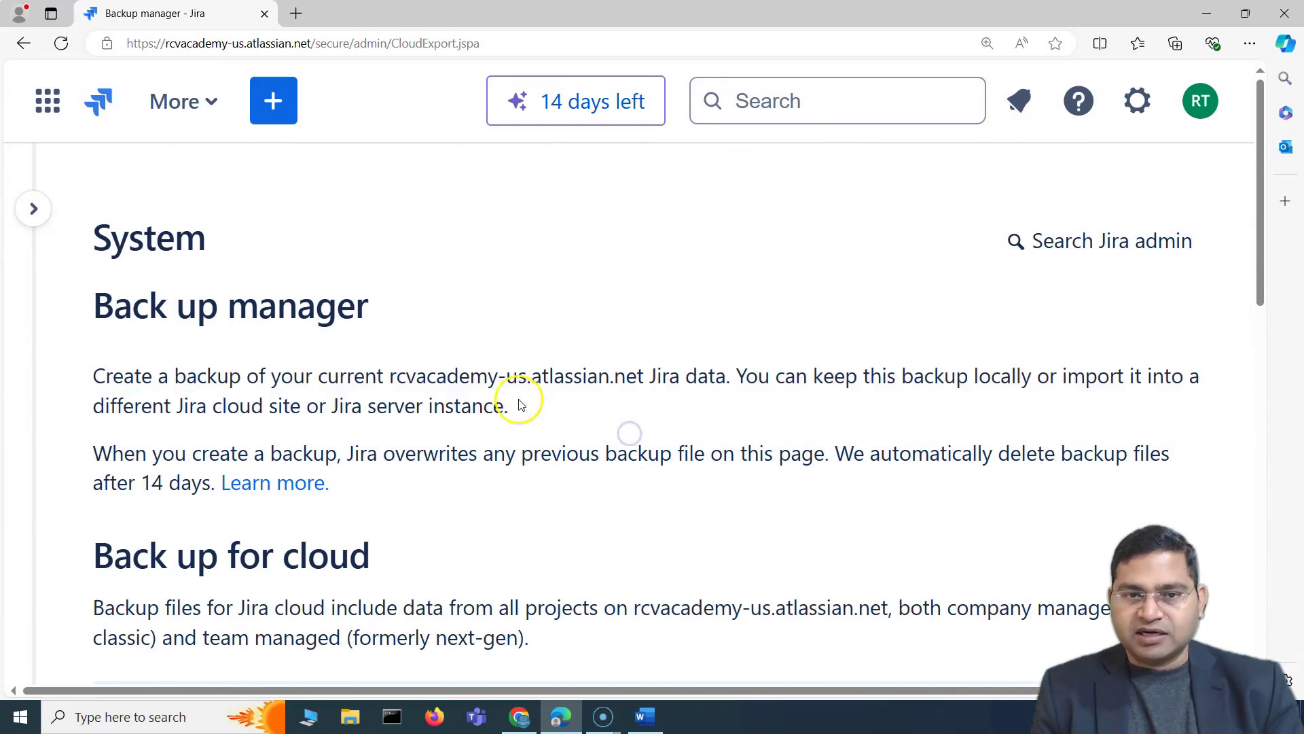
{"action": "left_click_drag", "start_coordinate": [389, 378], "coordinate": [642, 379]}
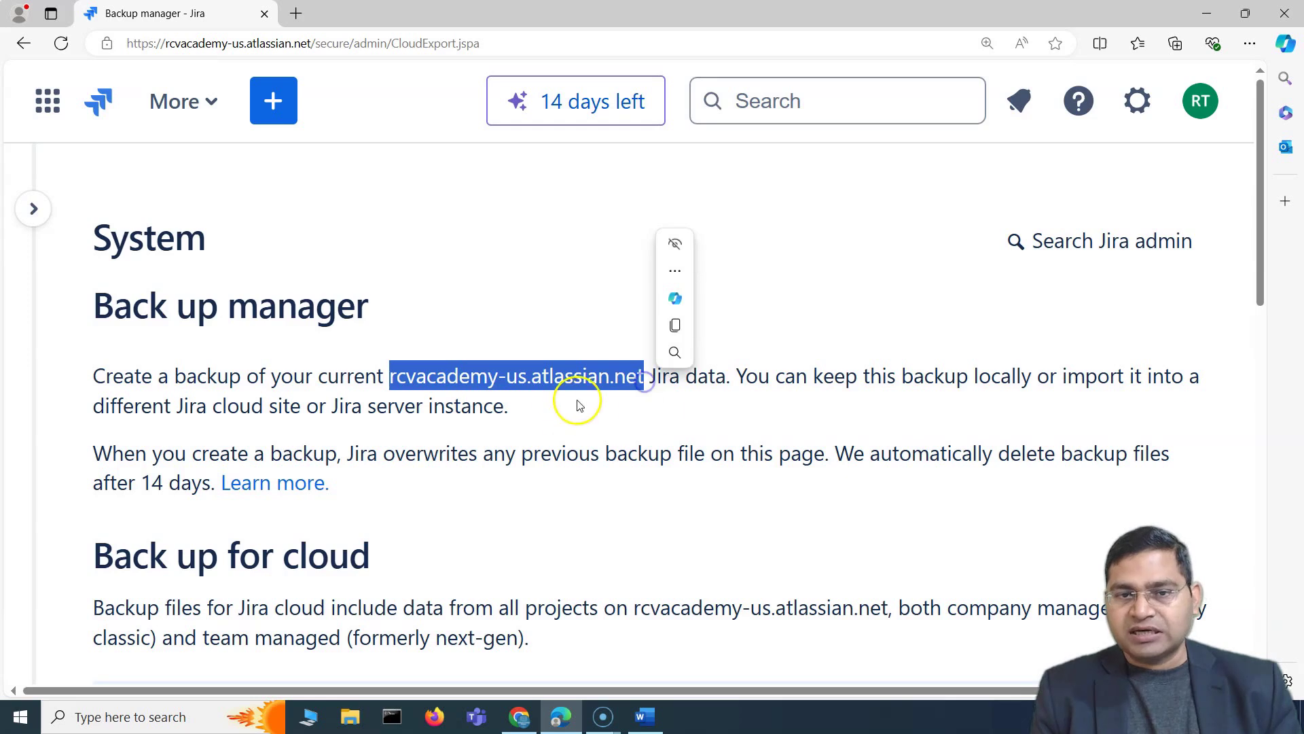
{"action": "left_click", "coordinate": [667, 394]}
{"action": "left_click_drag", "start_coordinate": [727, 378], "coordinate": [643, 379]}
{"action": "left_click", "coordinate": [895, 435]}
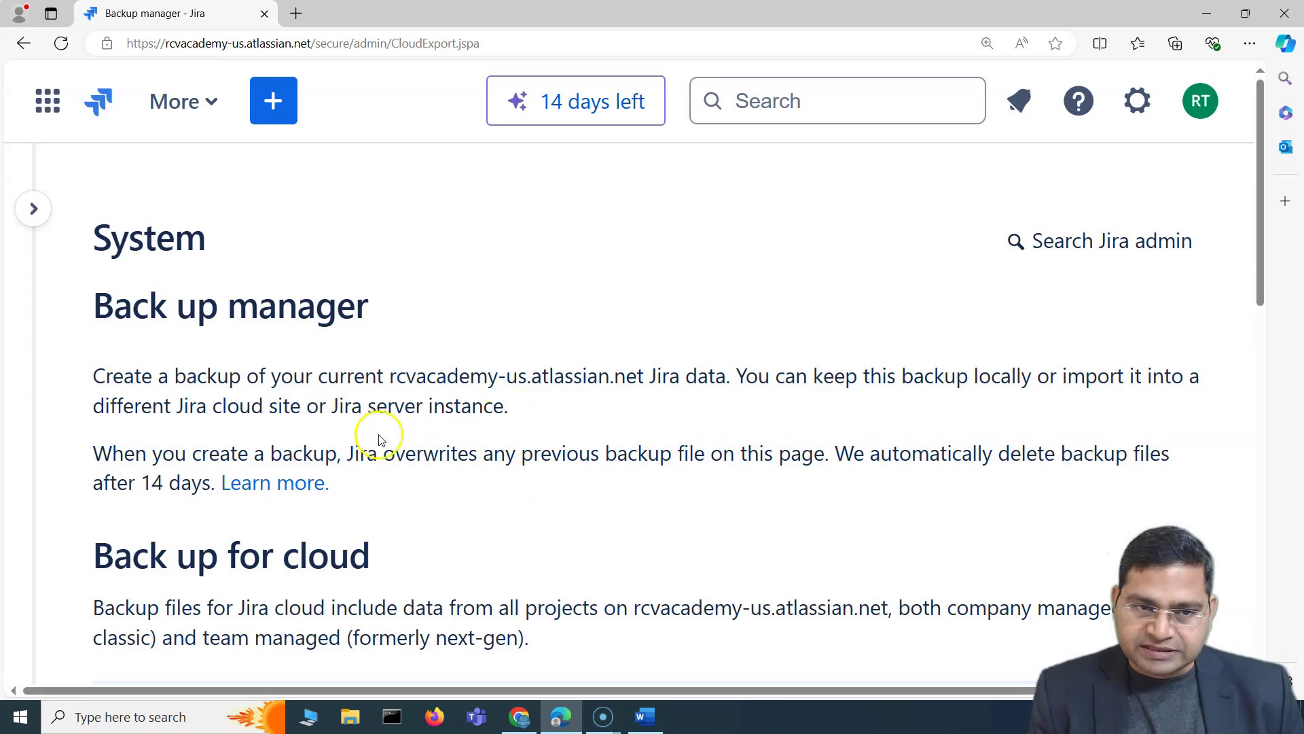
{"action": "left_click_drag", "start_coordinate": [300, 405], "coordinate": [176, 406]}
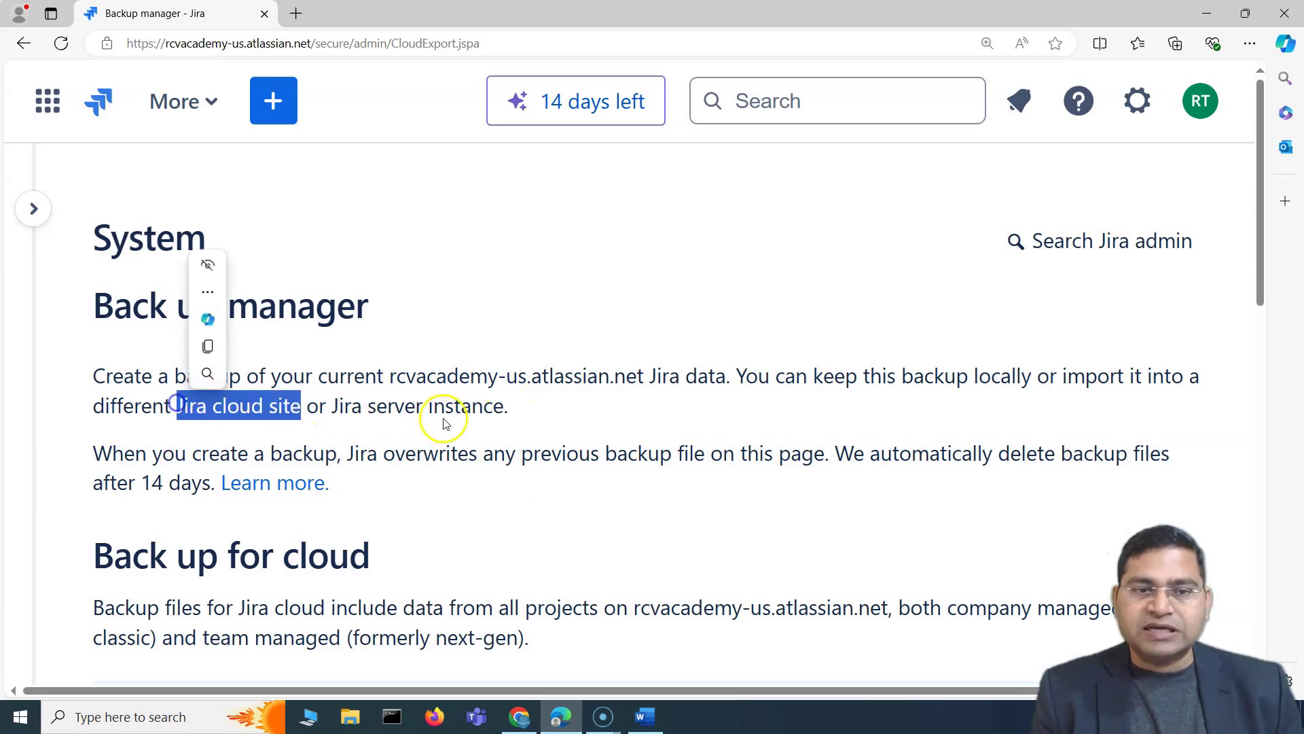
- Highlight the notes on overwriting previous backups, automatic deletion and the 14-day retention period
{"action": "scroll", "coordinate": [612, 434], "scroll_direction": "down", "scroll_amount": 1}
{"action": "left_click_drag", "start_coordinate": [93, 368], "coordinate": [458, 369]}
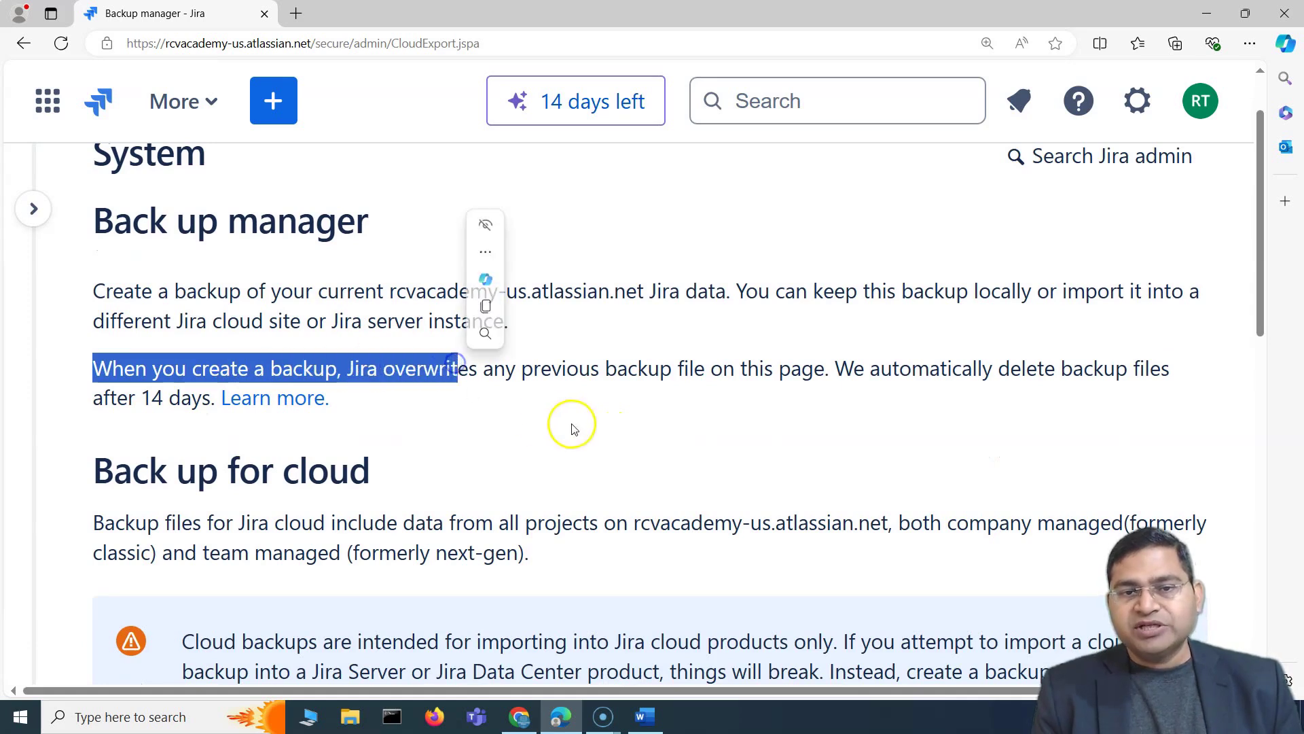
{"action": "left_click", "coordinate": [572, 427]}
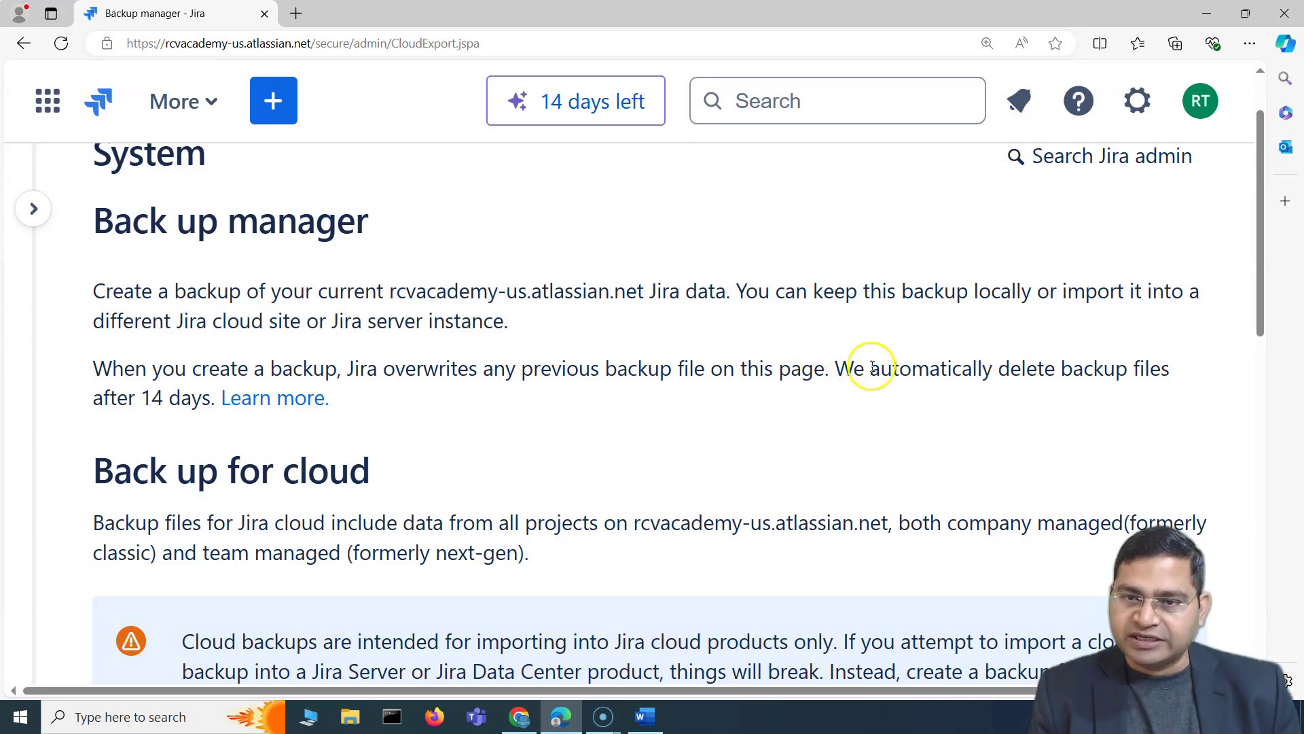
{"action": "left_click_drag", "start_coordinate": [840, 364], "coordinate": [1167, 367]}
{"action": "left_click", "coordinate": [947, 416]}
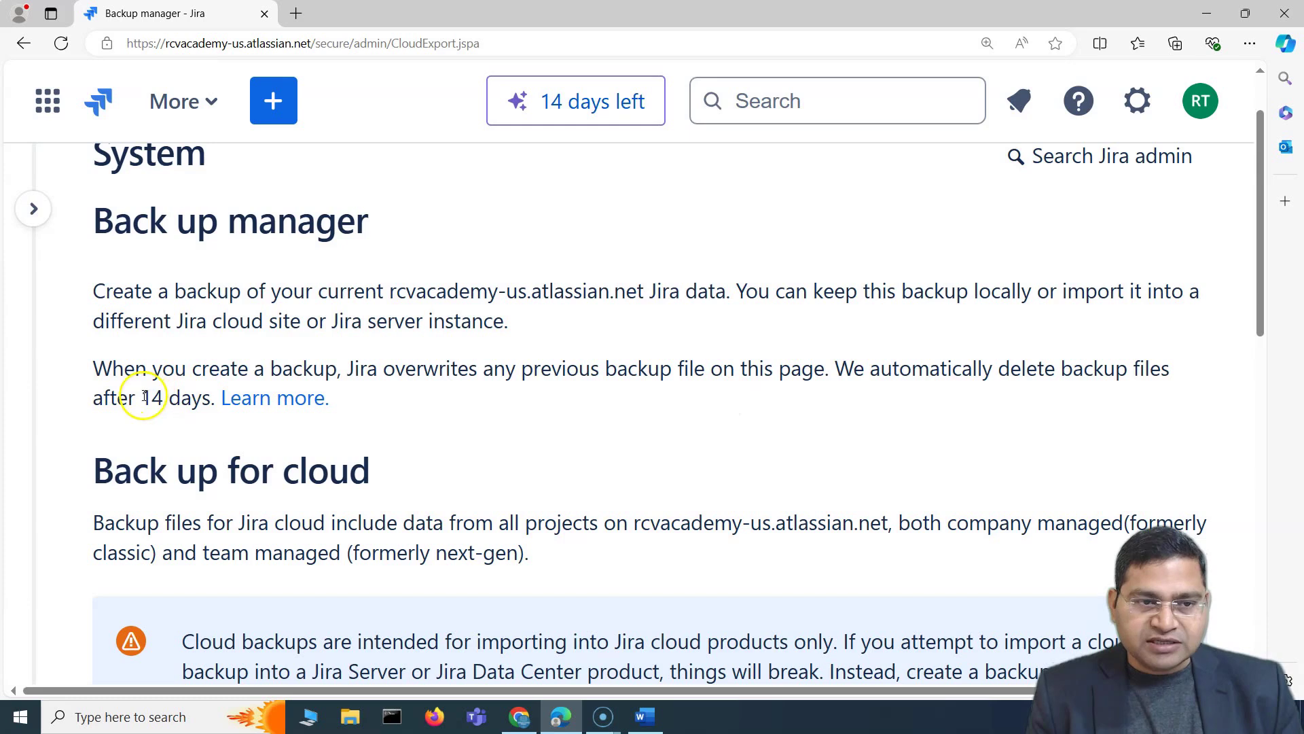
{"action": "left_click_drag", "start_coordinate": [142, 398], "coordinate": [215, 401]}
{"action": "left_click", "coordinate": [665, 411]}
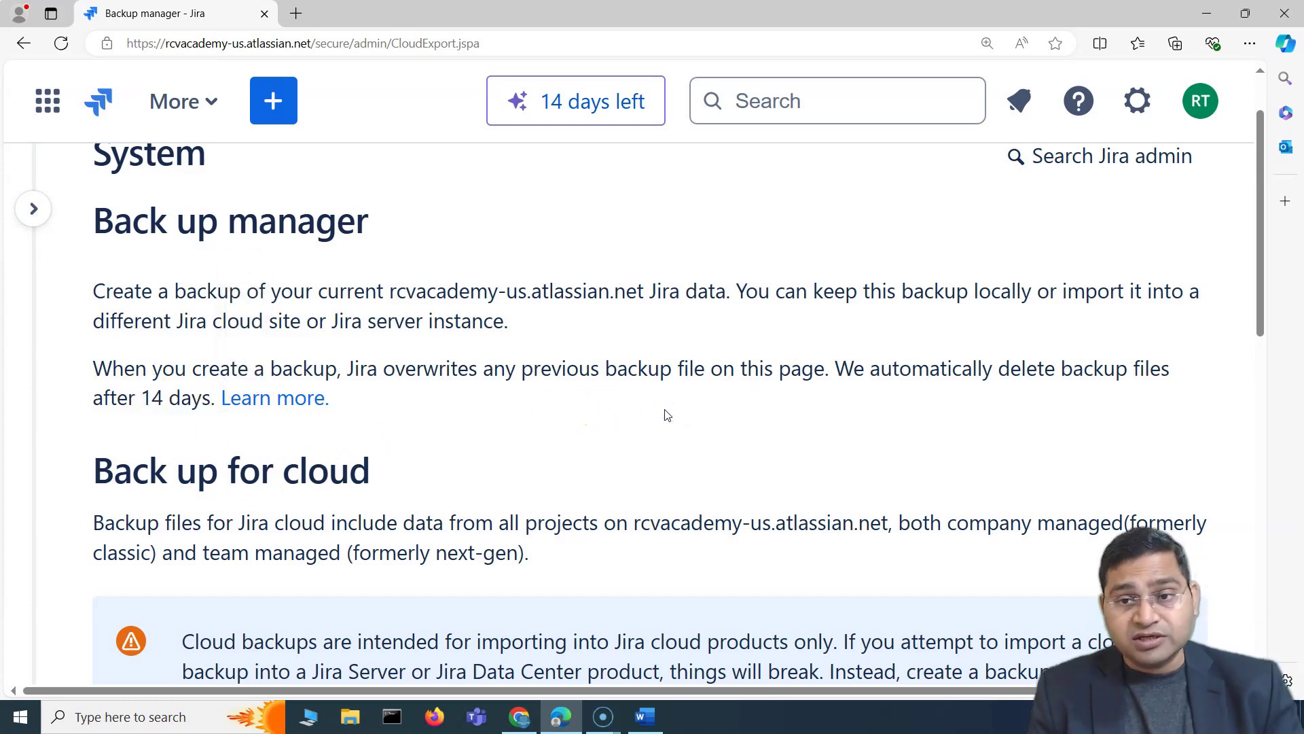
{"action": "left_click_drag", "start_coordinate": [835, 369], "coordinate": [1143, 366]}
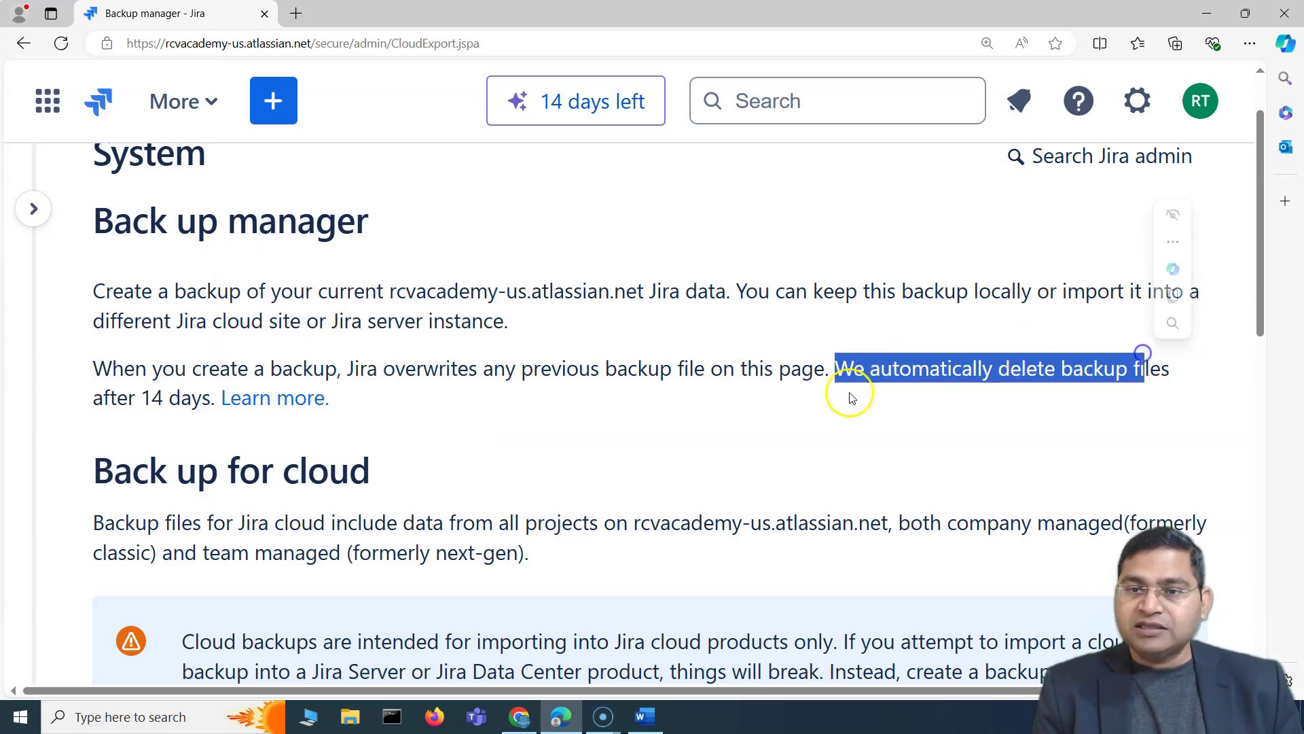
{"action": "left_click", "coordinate": [745, 396]}
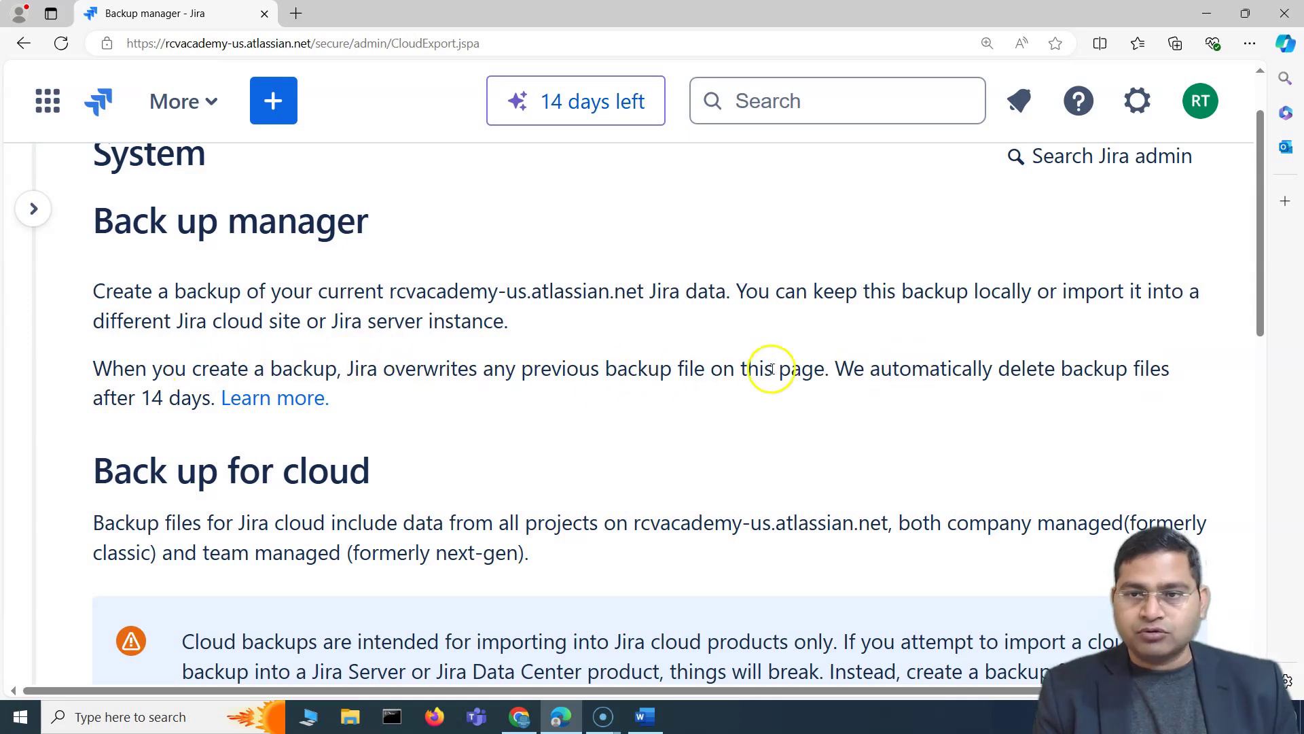
{"action": "scroll", "coordinate": [116, 399], "scroll_direction": "down", "scroll_amount": 2}
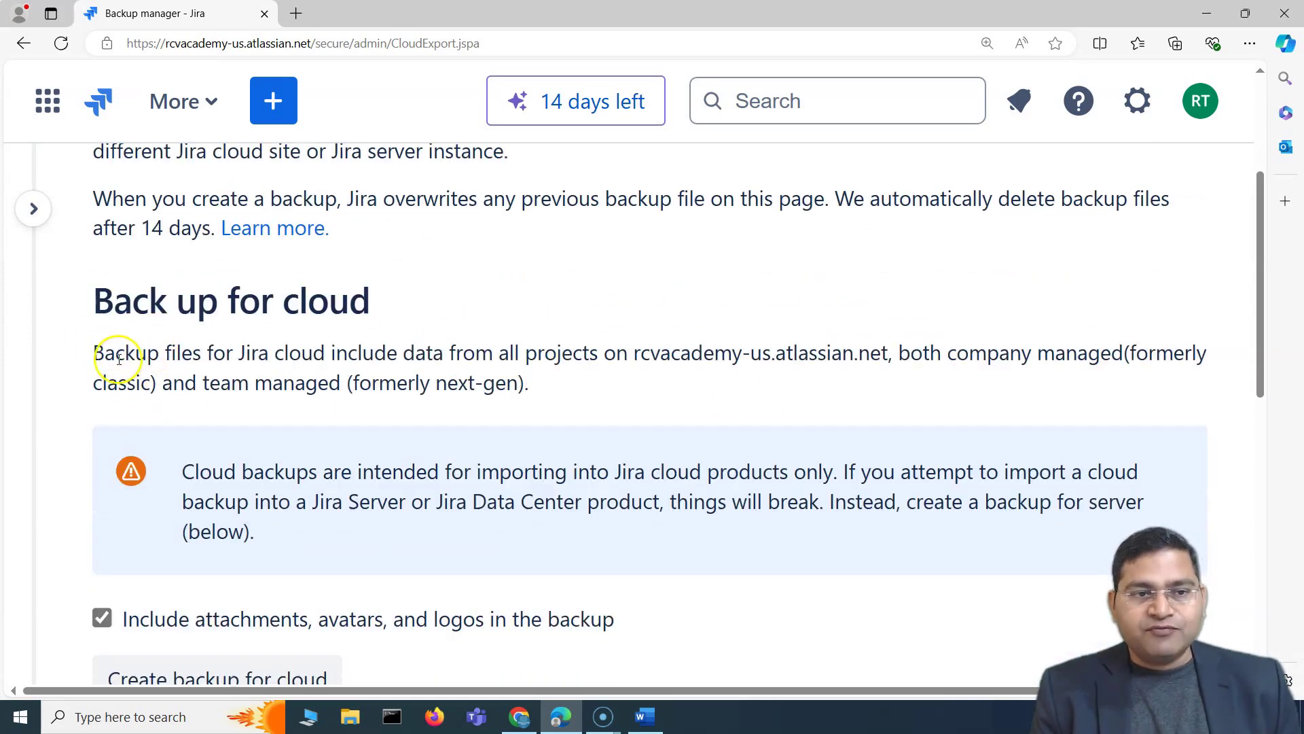
{"action": "left_click_drag", "start_coordinate": [99, 352], "coordinate": [537, 378]}
{"action": "left_click", "coordinate": [386, 359]}
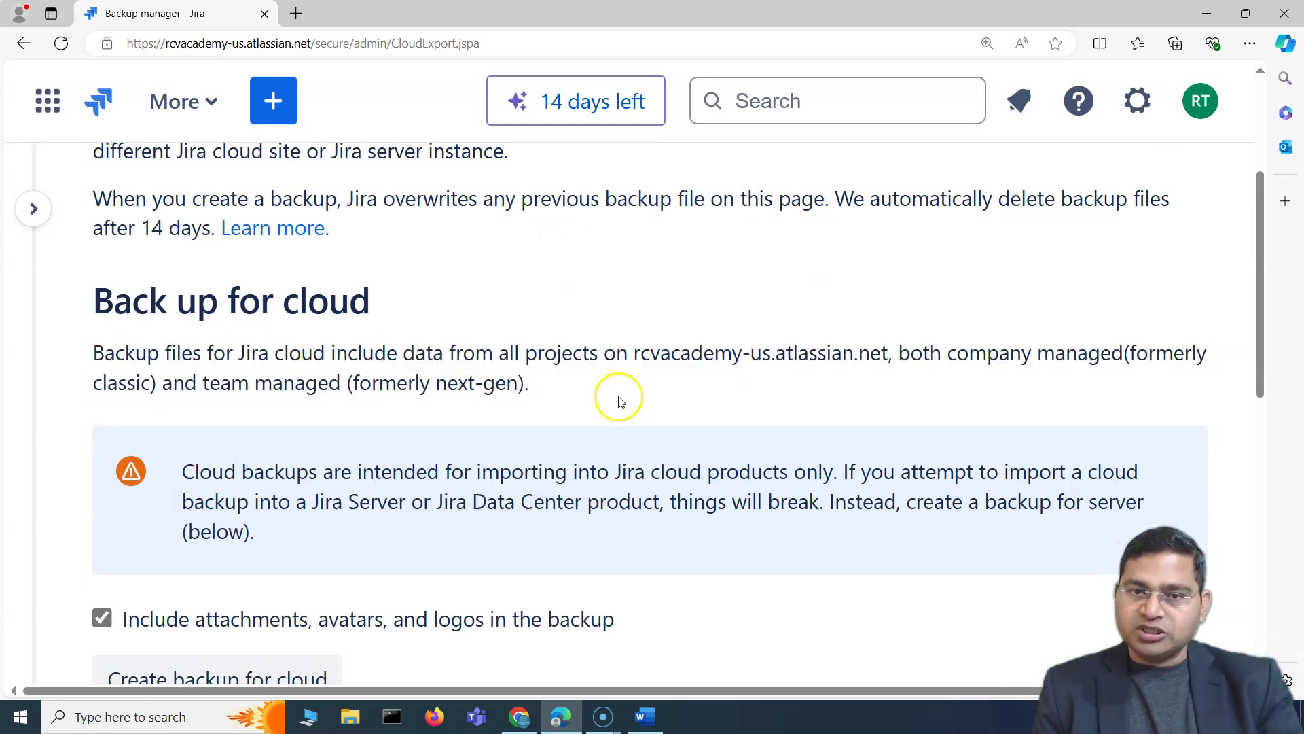
{"action": "scroll", "coordinate": [925, 364], "scroll_direction": "down", "scroll_amount": 1}
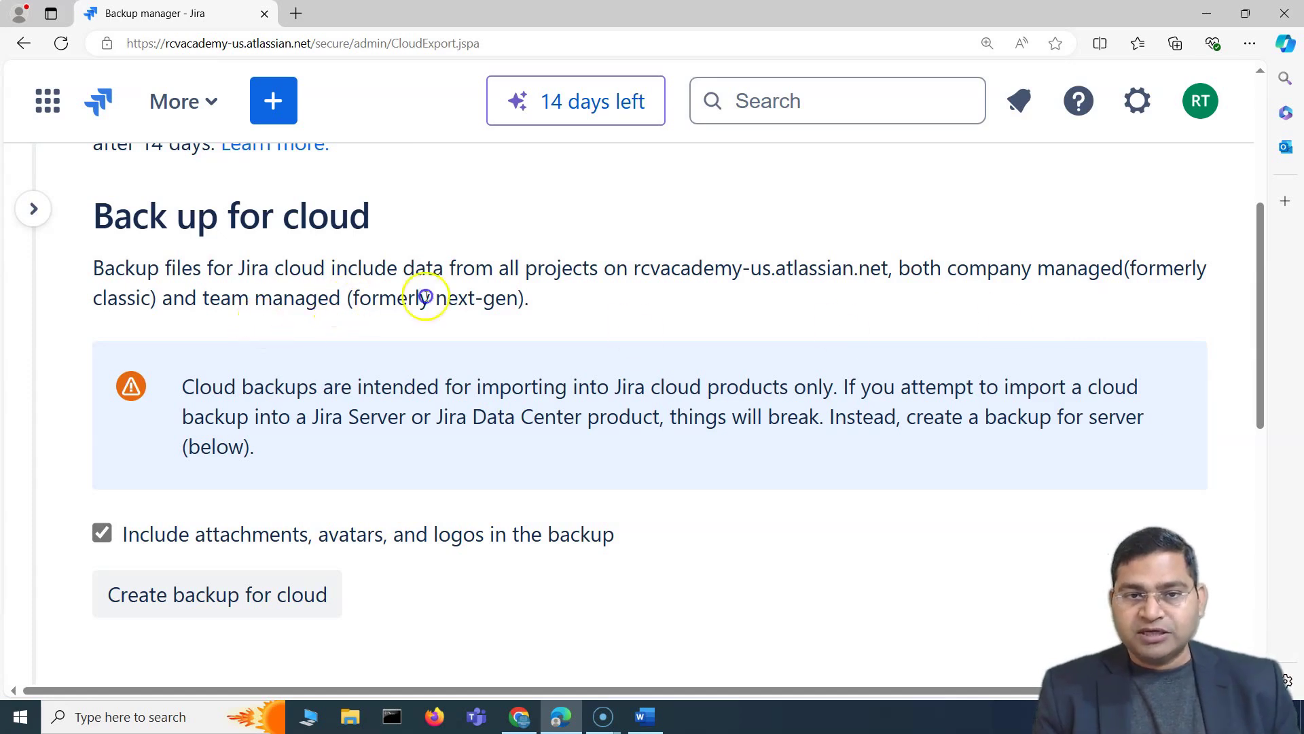
{"action": "left_click_drag", "start_coordinate": [425, 296], "coordinate": [525, 297]}
{"action": "left_click", "coordinate": [748, 305]}
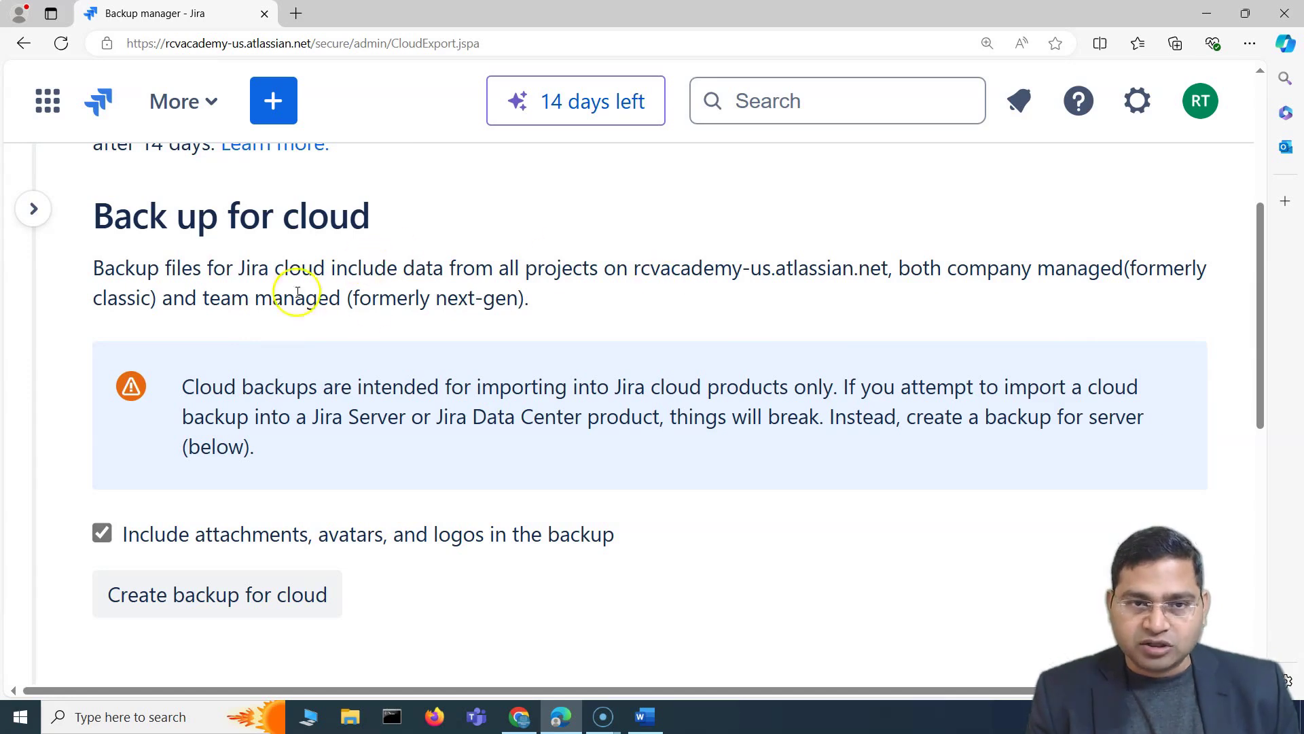
{"action": "scroll", "coordinate": [431, 265], "scroll_direction": "up", "scroll_amount": 1}
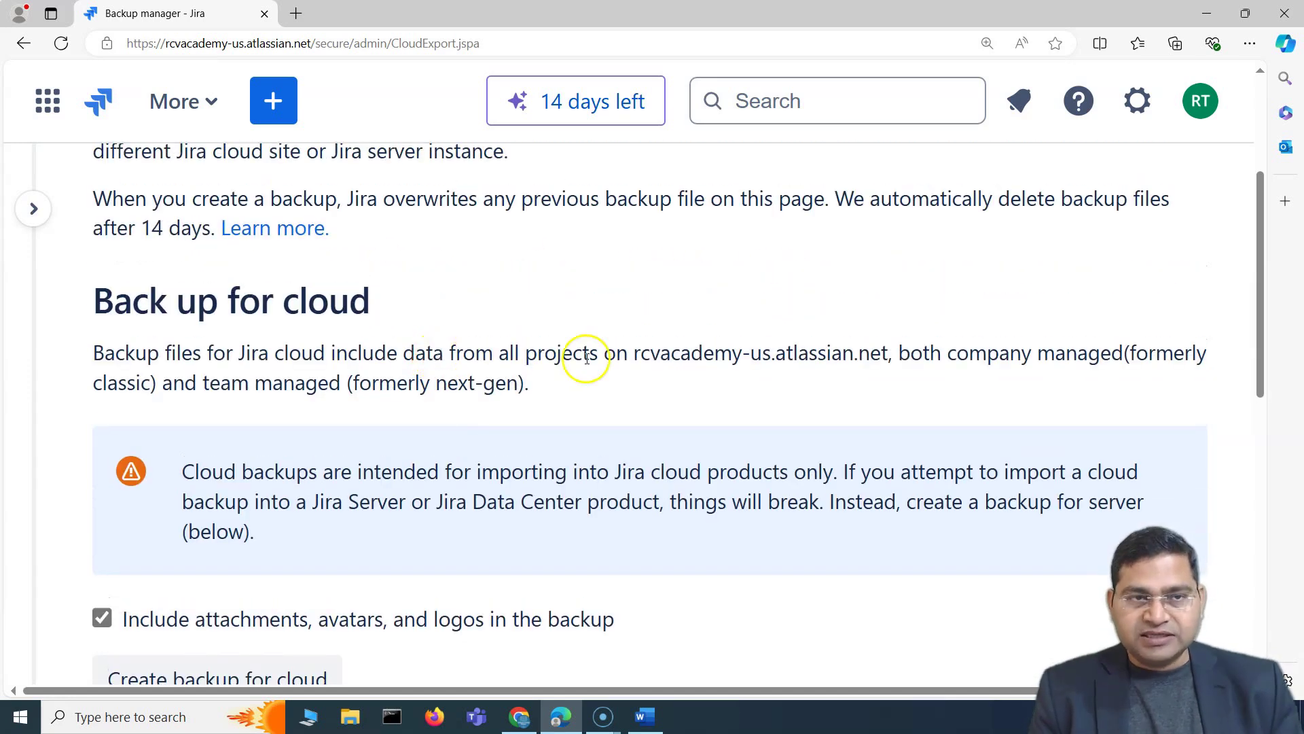
{"action": "scroll", "coordinate": [587, 357], "scroll_direction": "down", "scroll_amount": 1}
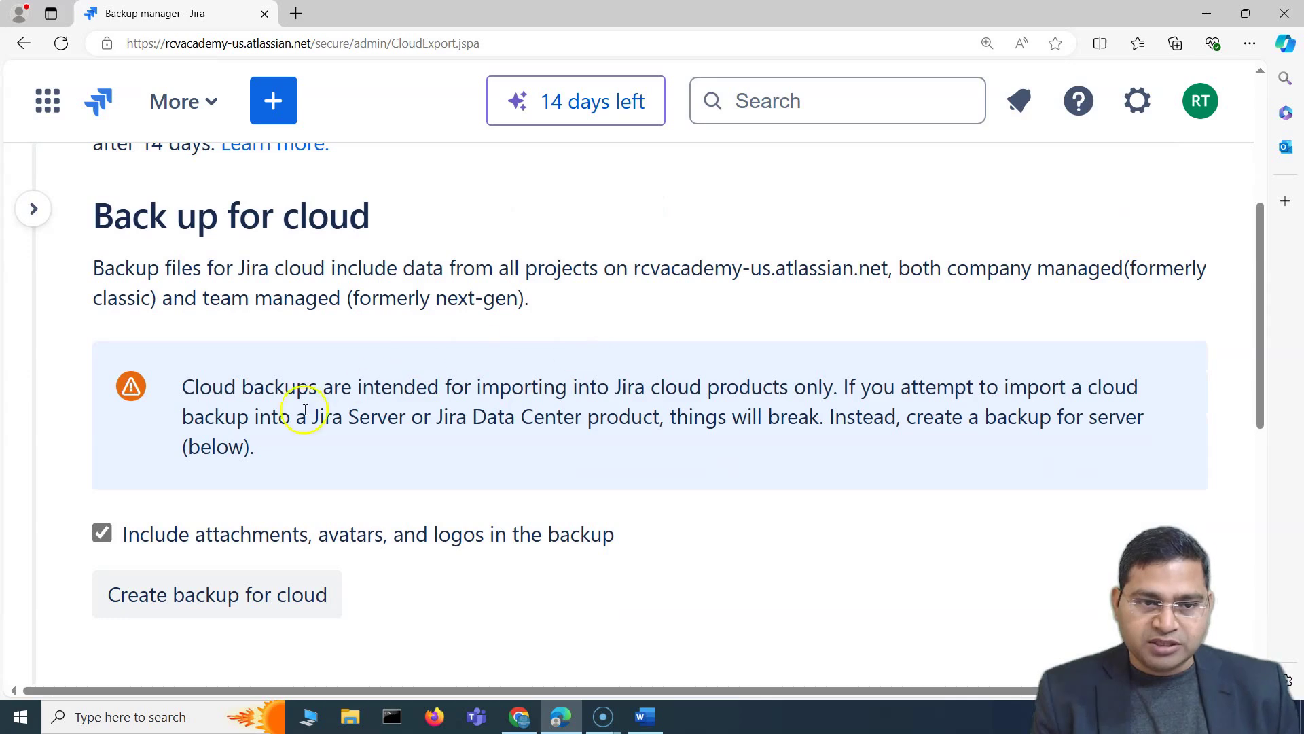
{"action": "left_click_drag", "start_coordinate": [202, 400], "coordinate": [338, 448]}
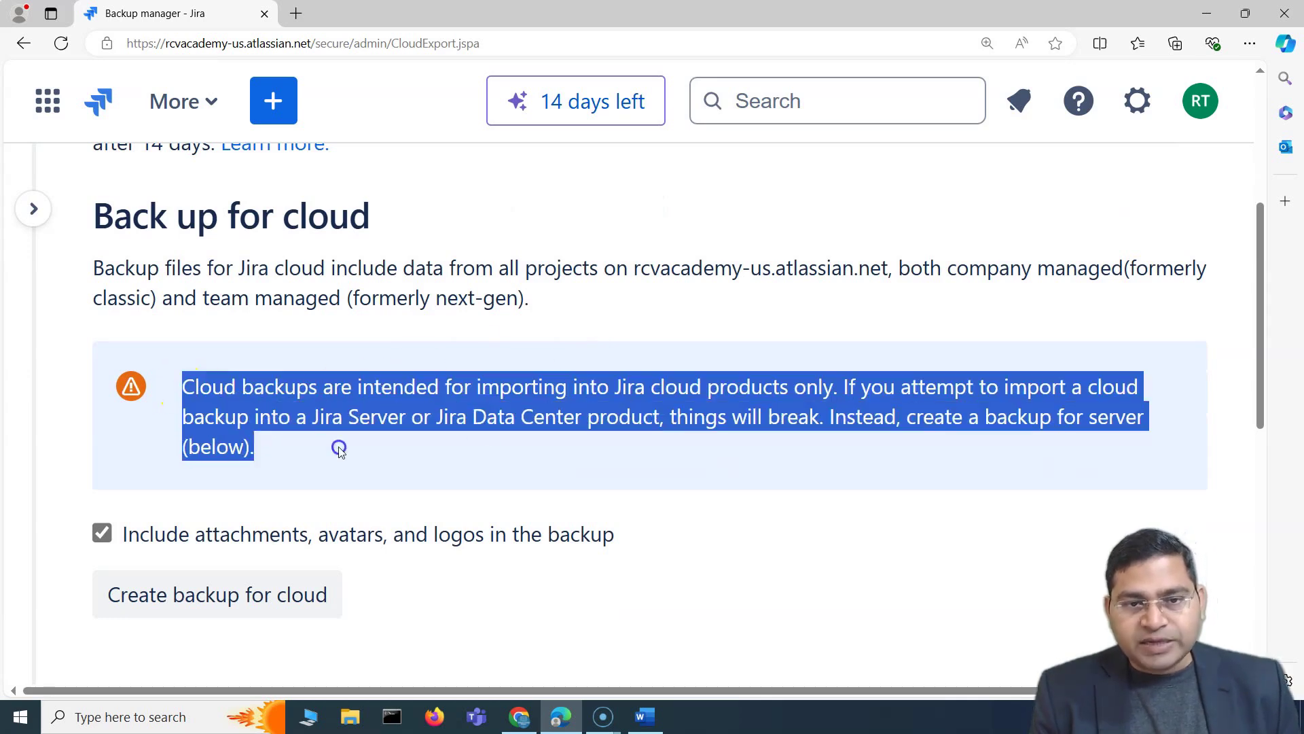
{"action": "left_click", "coordinate": [782, 506]}
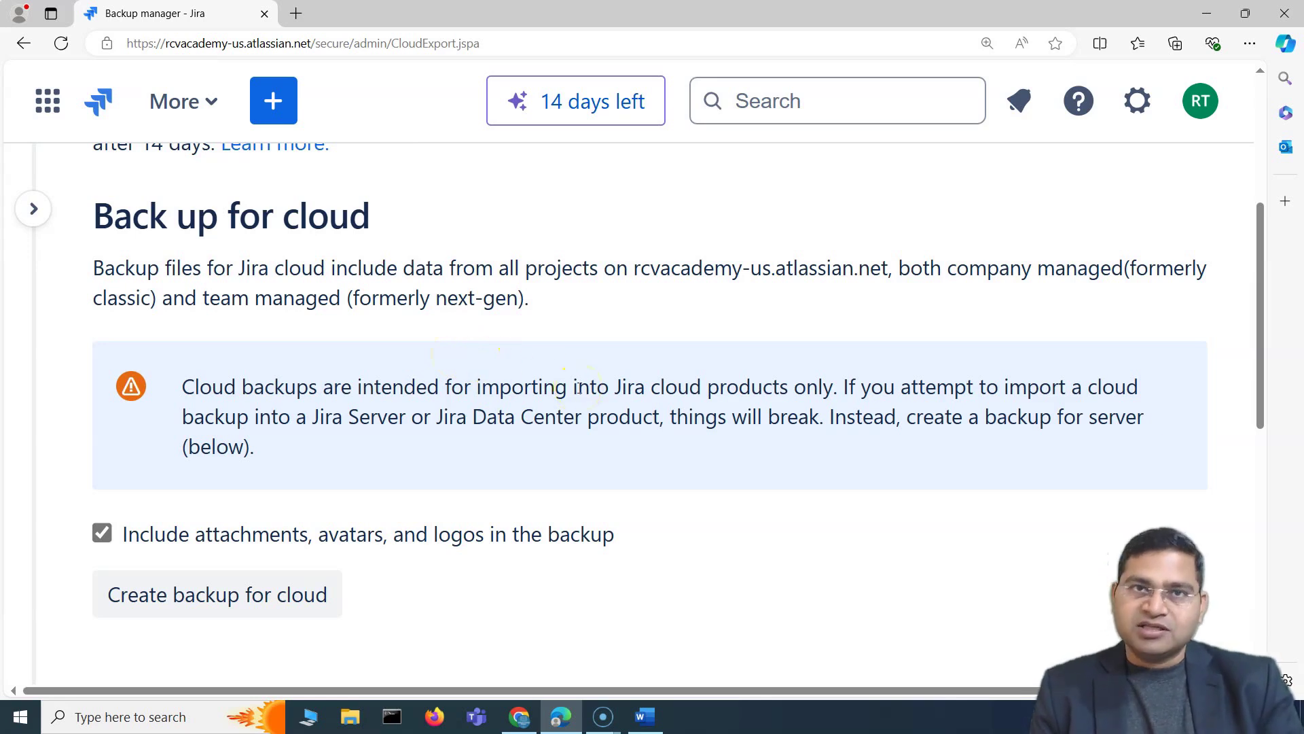
{"action": "scroll", "coordinate": [402, 425], "scroll_direction": "down", "scroll_amount": 6}
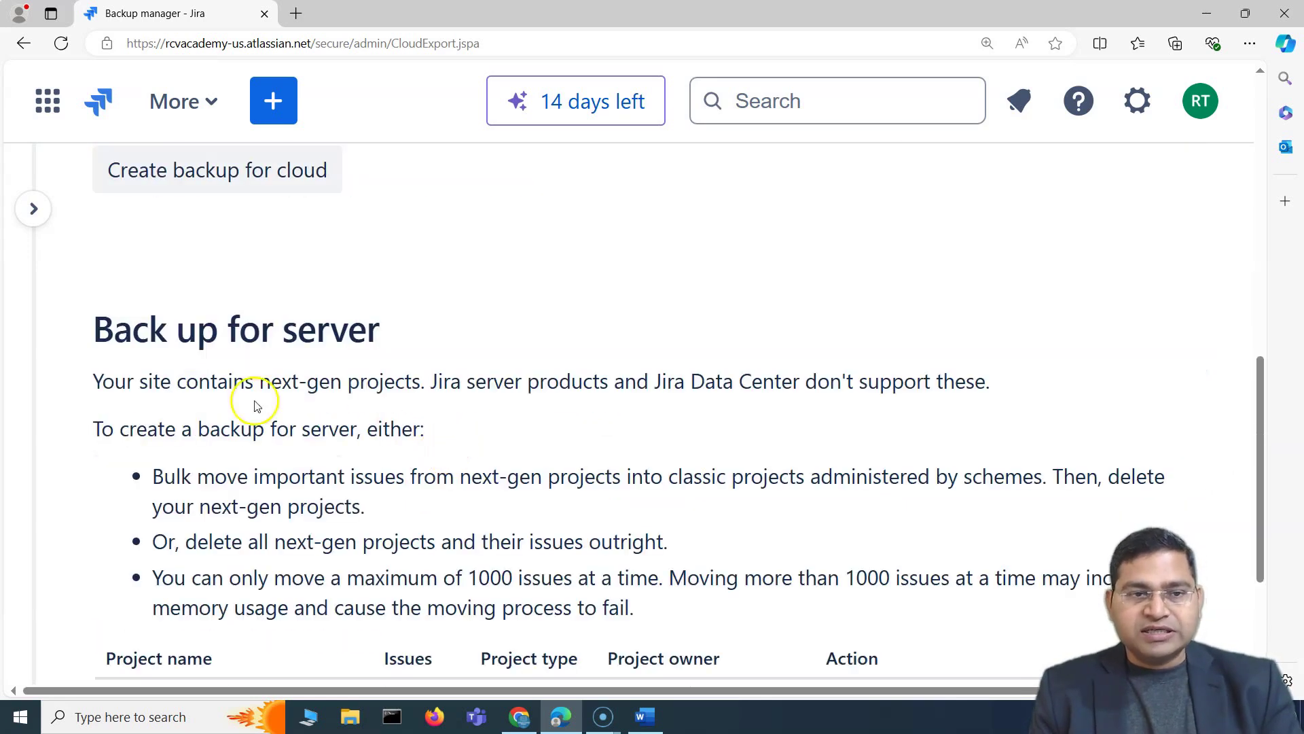
{"action": "left_click_drag", "start_coordinate": [95, 328], "coordinate": [405, 332]}
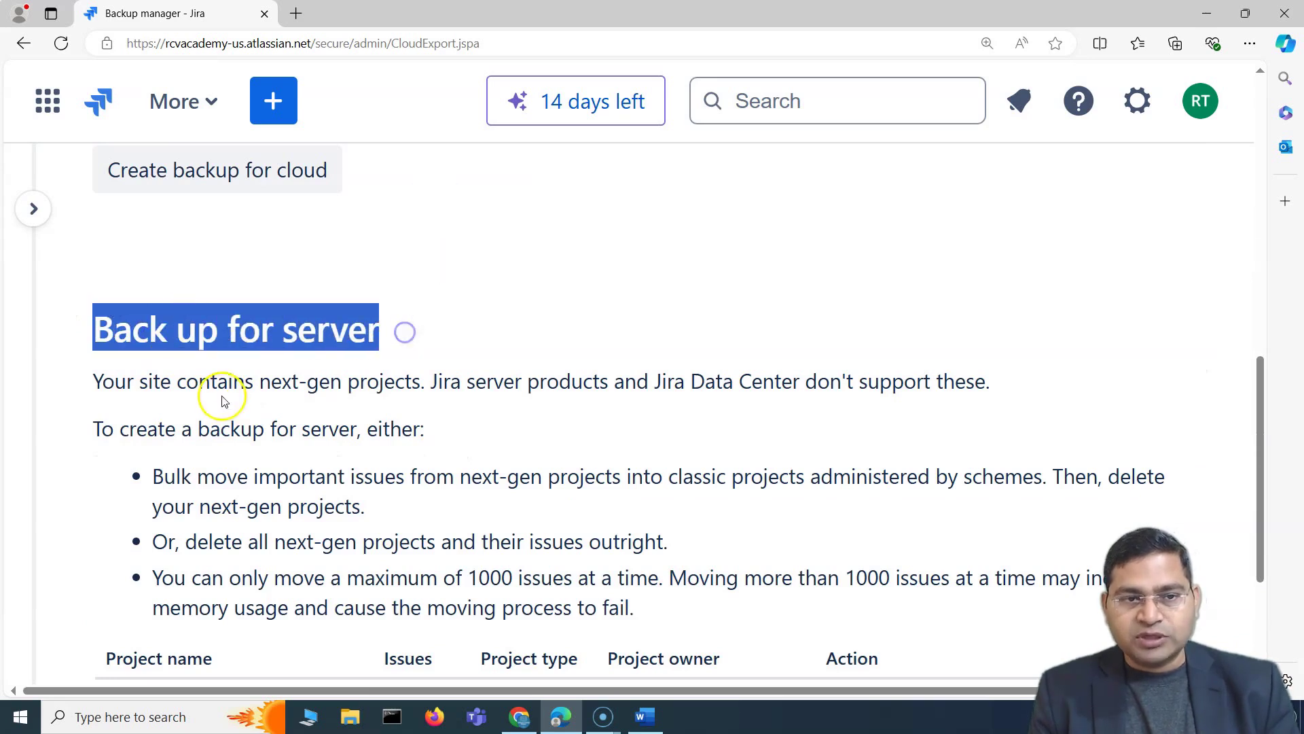
{"action": "left_click_drag", "start_coordinate": [222, 401], "coordinate": [263, 426]}
{"action": "left_click", "coordinate": [394, 434]}
{"action": "scroll", "coordinate": [495, 432], "scroll_direction": "down", "scroll_amount": 3}
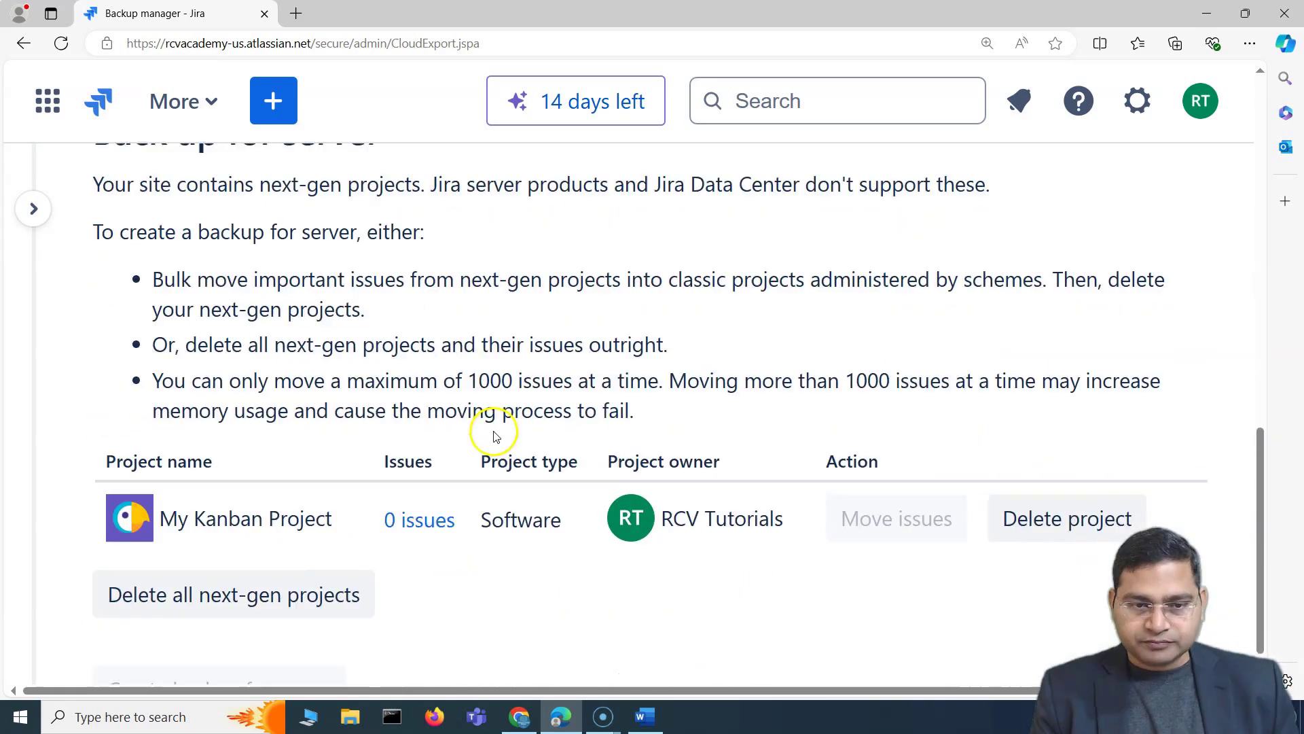
{"action": "scroll", "coordinate": [340, 489], "scroll_direction": "up", "scroll_amount": 1}
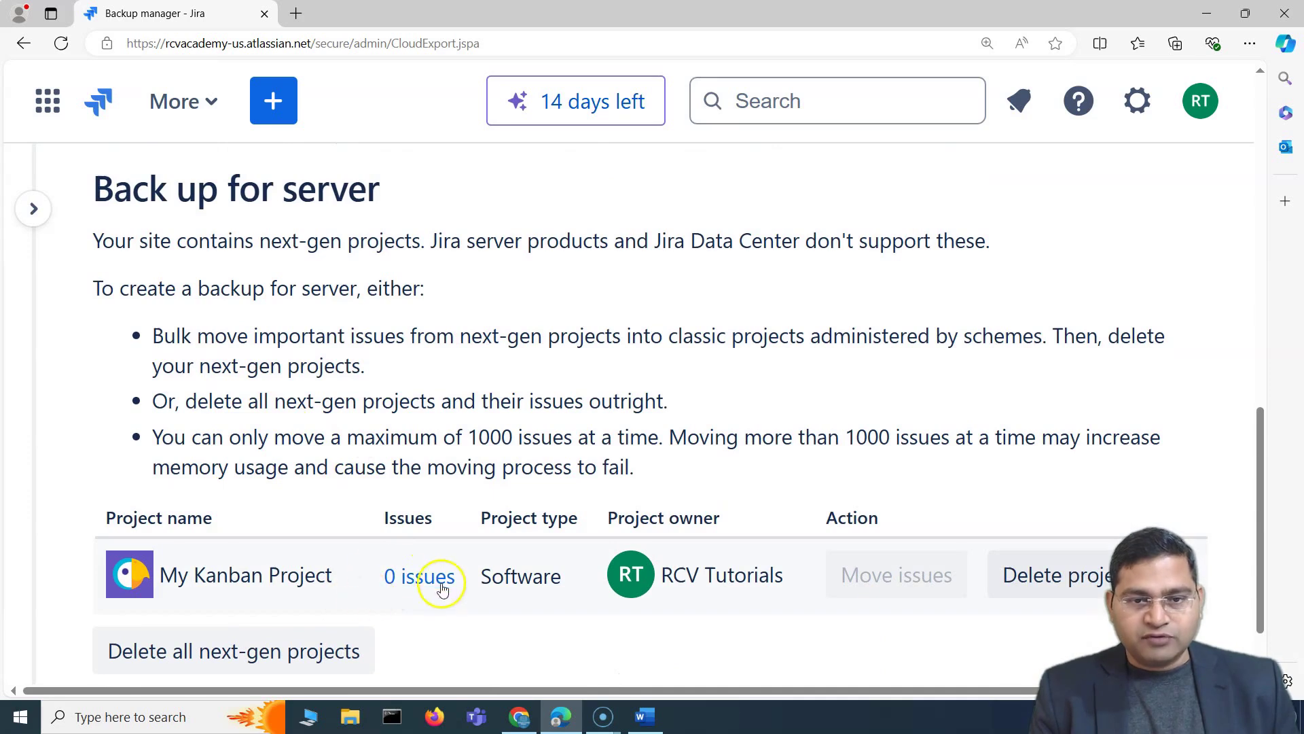
{"action": "scroll", "coordinate": [430, 429], "scroll_direction": "up", "scroll_amount": 1}
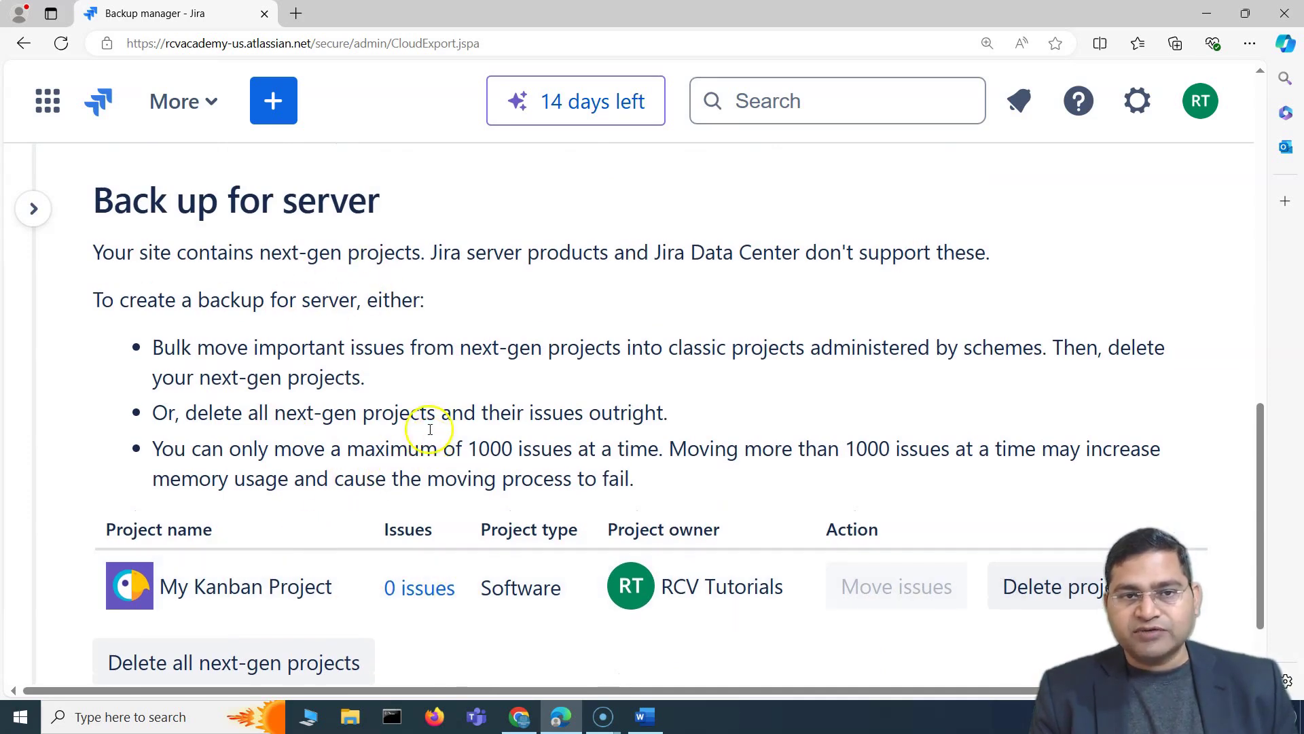
{"action": "scroll", "coordinate": [271, 523], "scroll_direction": "up", "scroll_amount": 4}
{"action": "scroll", "coordinate": [358, 532], "scroll_direction": "up", "scroll_amount": 1}
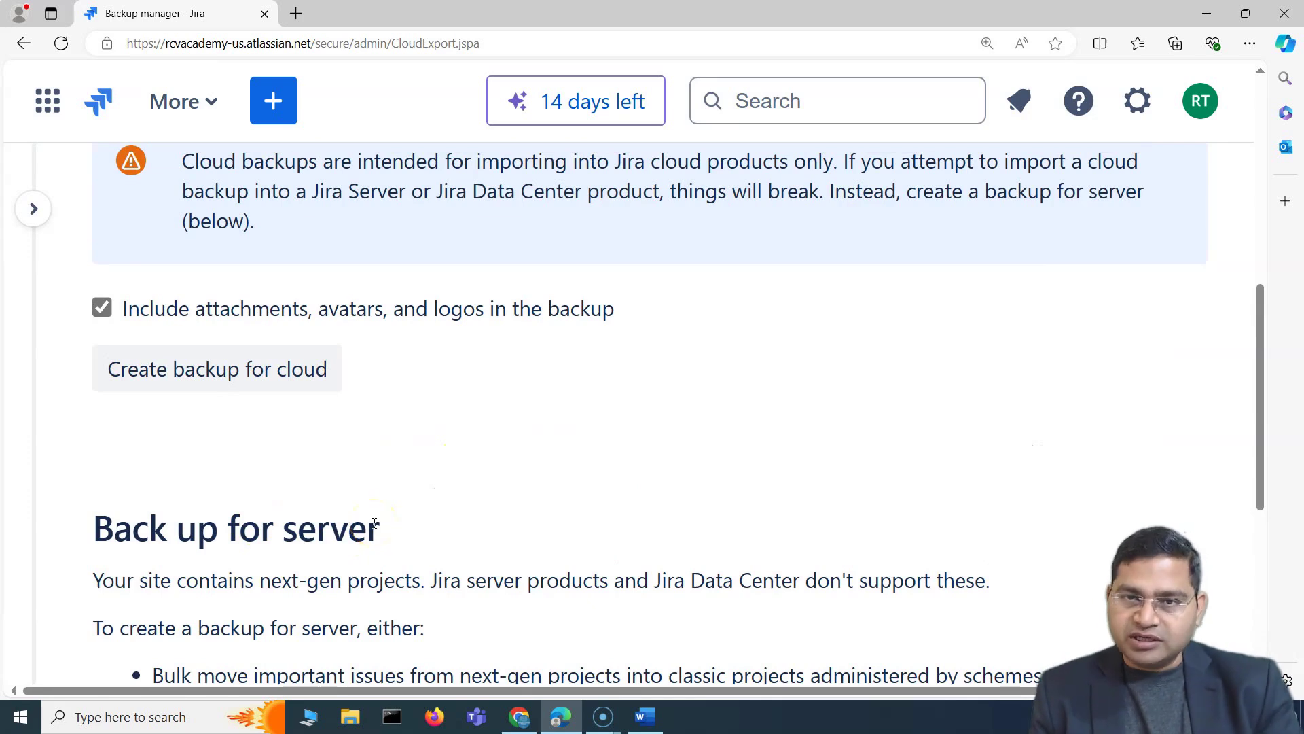
{"action": "scroll", "coordinate": [699, 510], "scroll_direction": "up", "scroll_amount": 2}
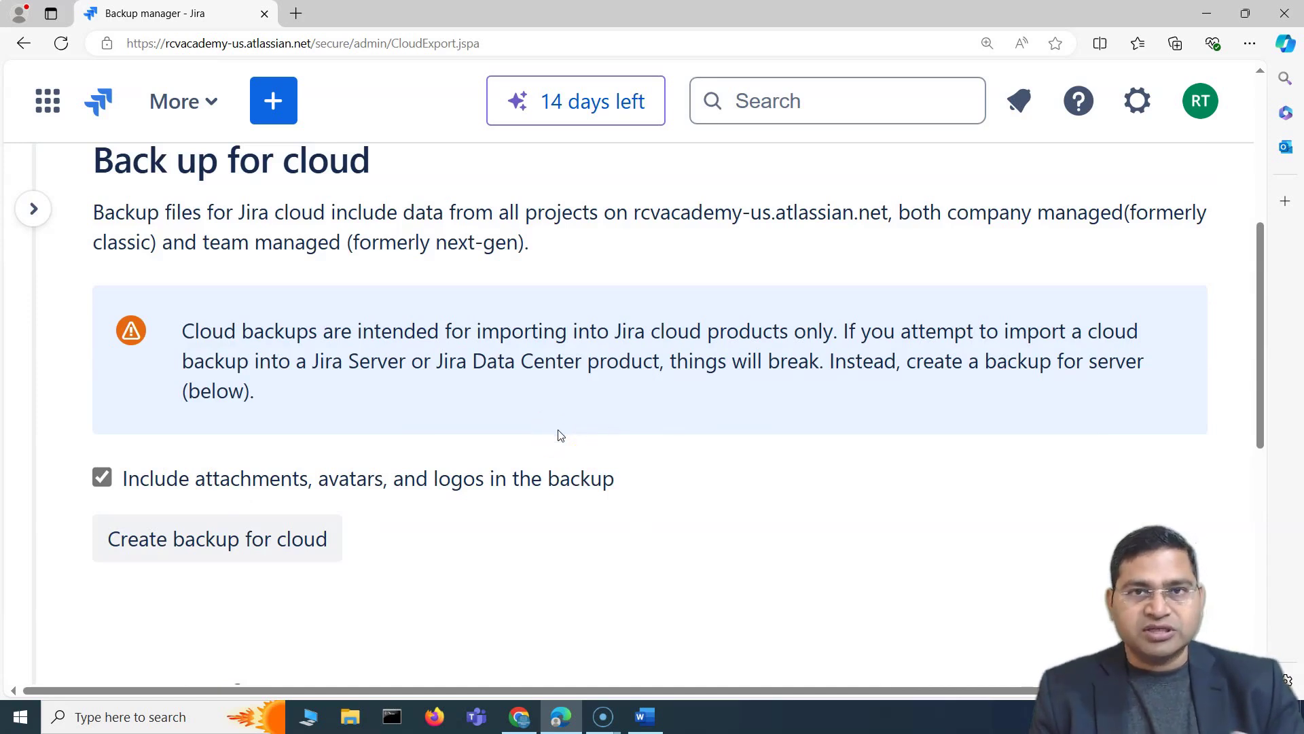
{"action": "left_click_drag", "start_coordinate": [120, 479], "coordinate": [612, 480]}
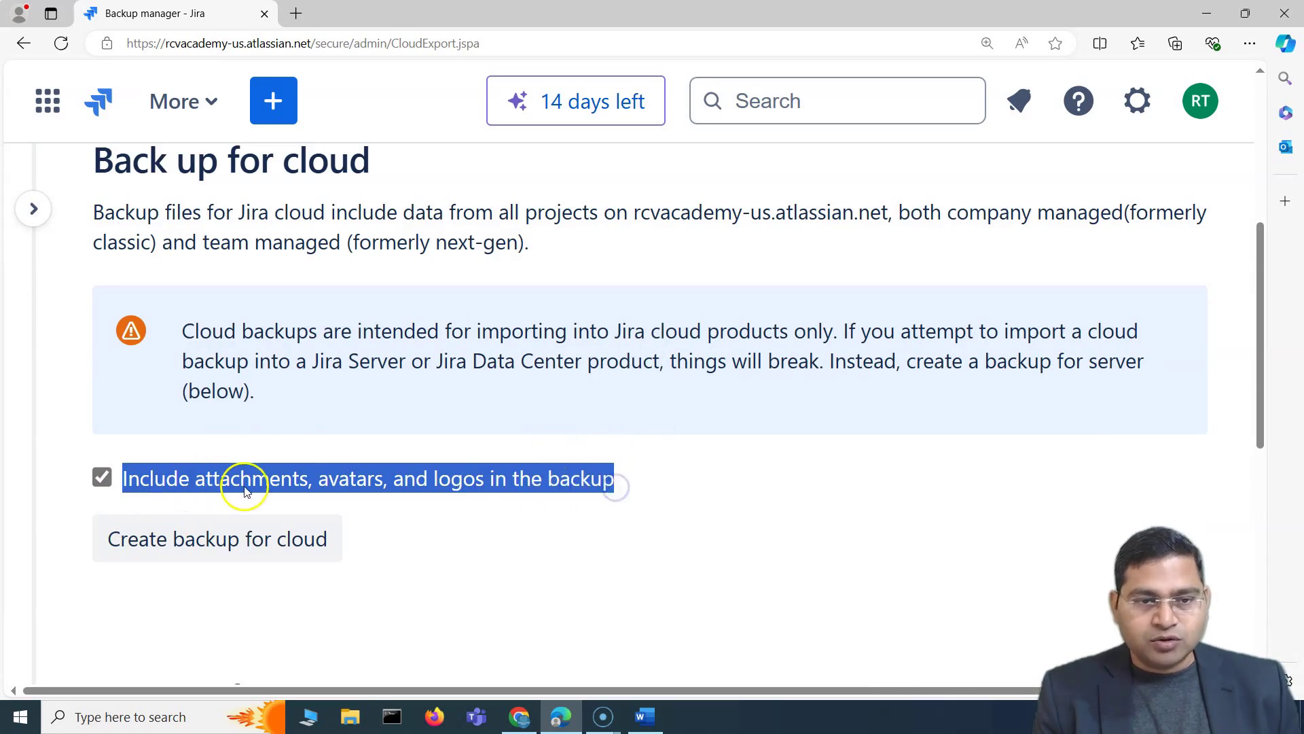
{"action": "left_click", "coordinate": [384, 518]}
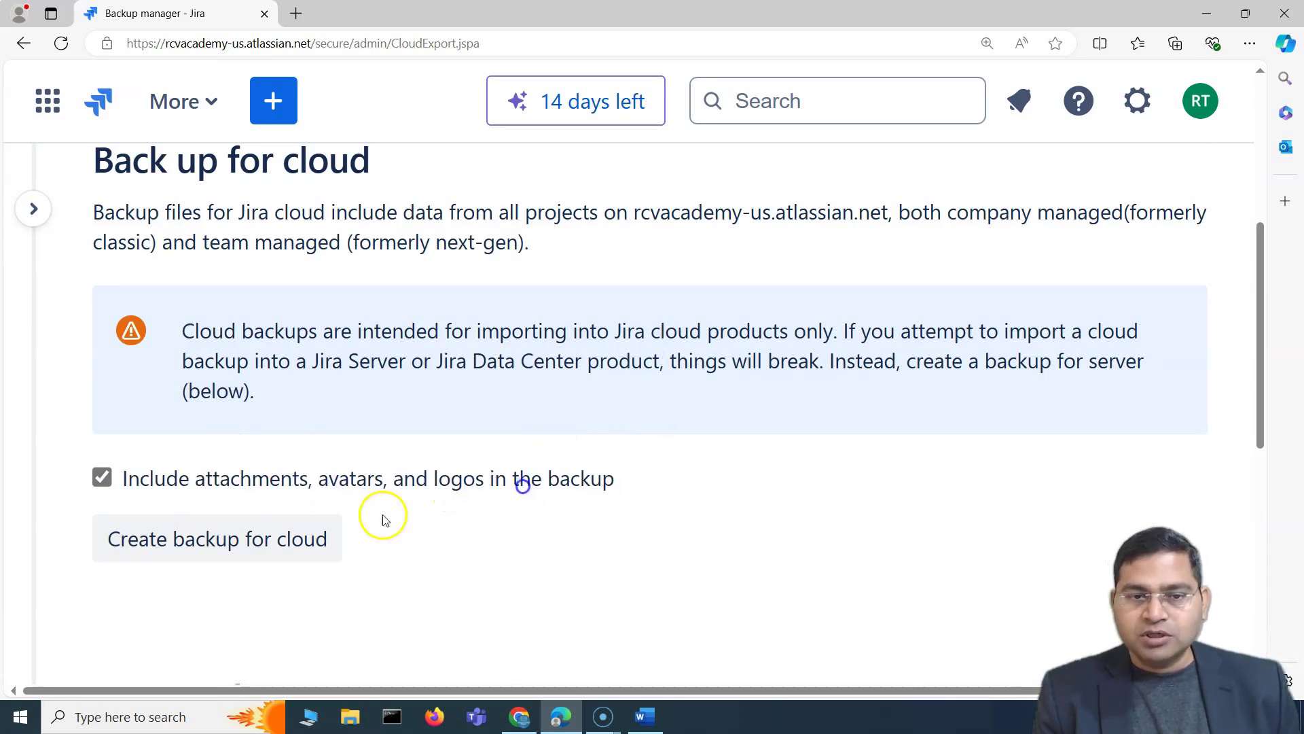
{"action": "left_click", "coordinate": [102, 478]}
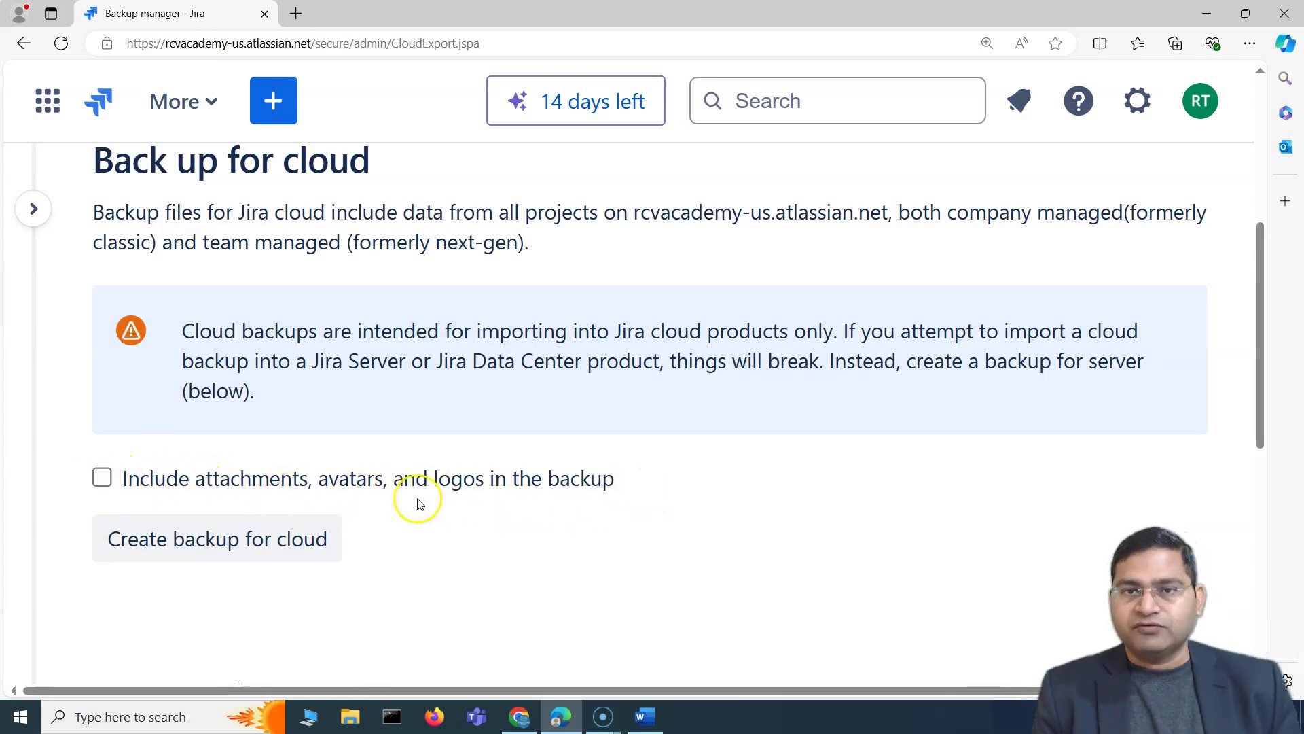
{"action": "left_click", "coordinate": [102, 480]}
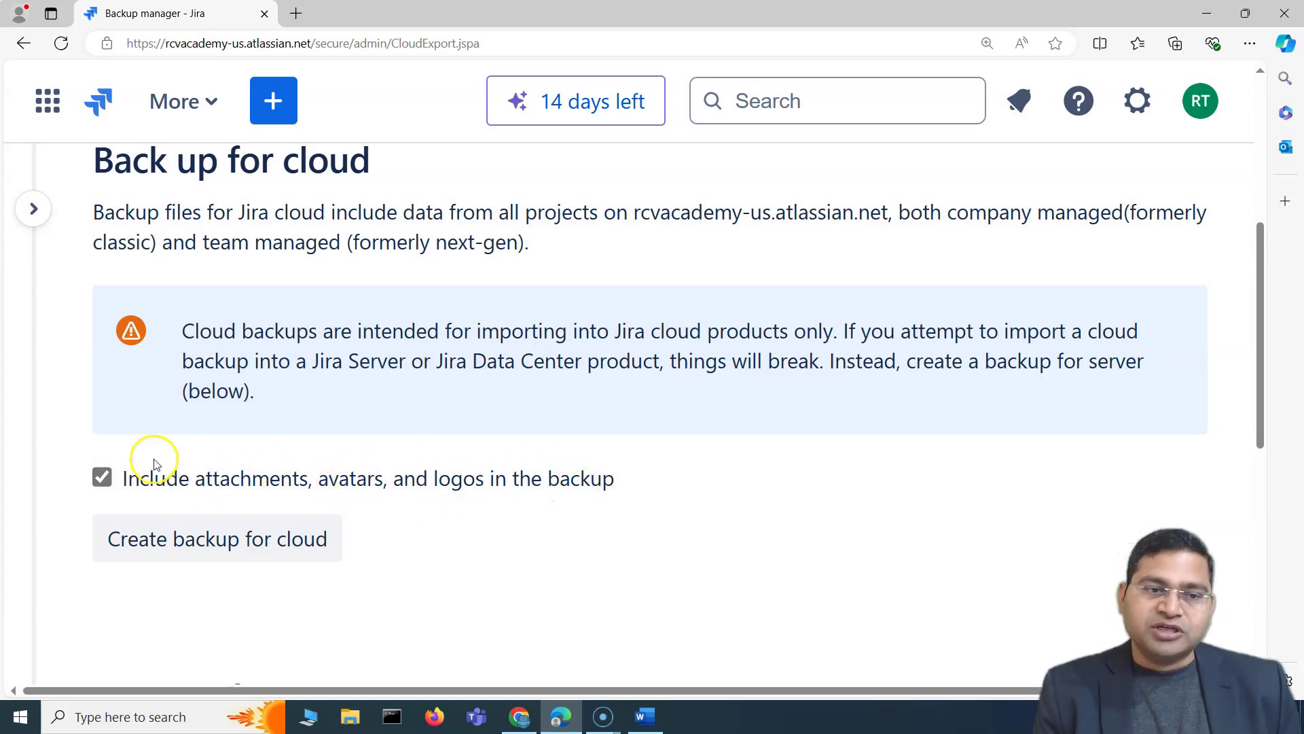
- Start a cloud backup that includes attachments, avatars and logos
{"action": "left_click", "coordinate": [262, 550]}
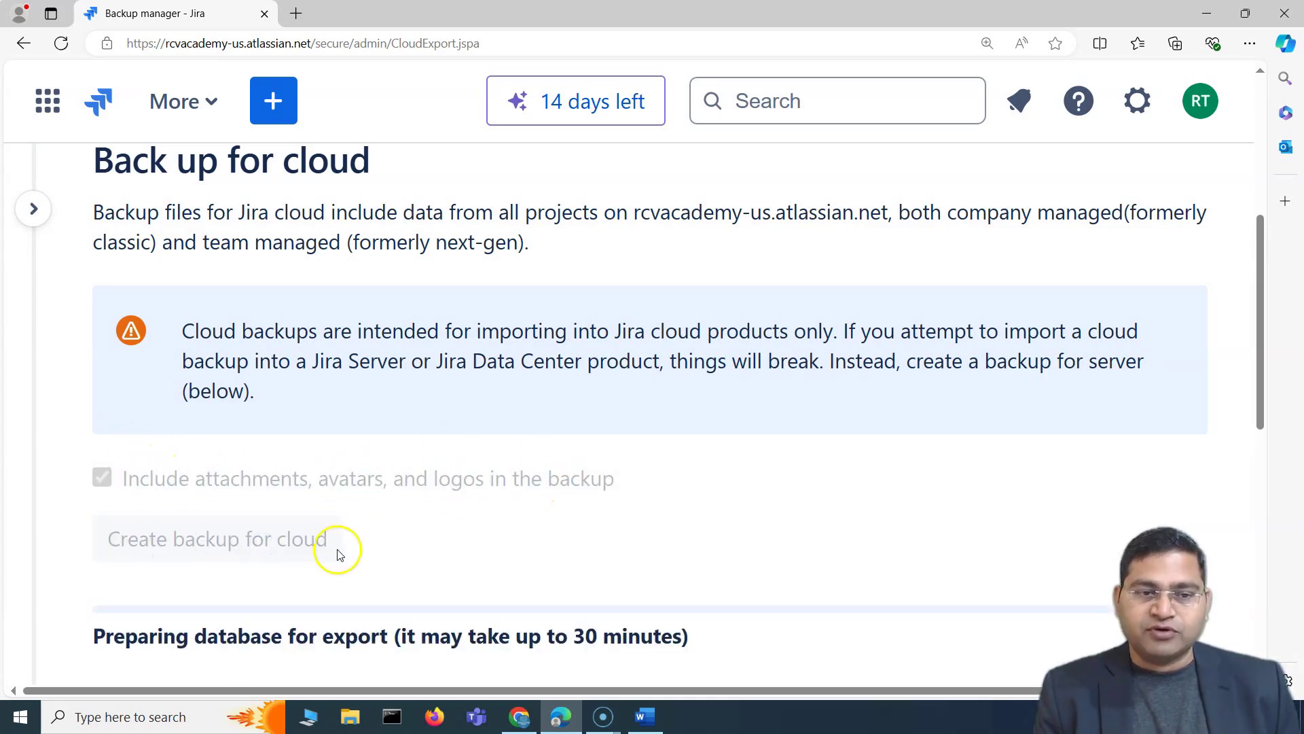
{"action": "scroll", "coordinate": [335, 548], "scroll_direction": "down", "scroll_amount": 1}
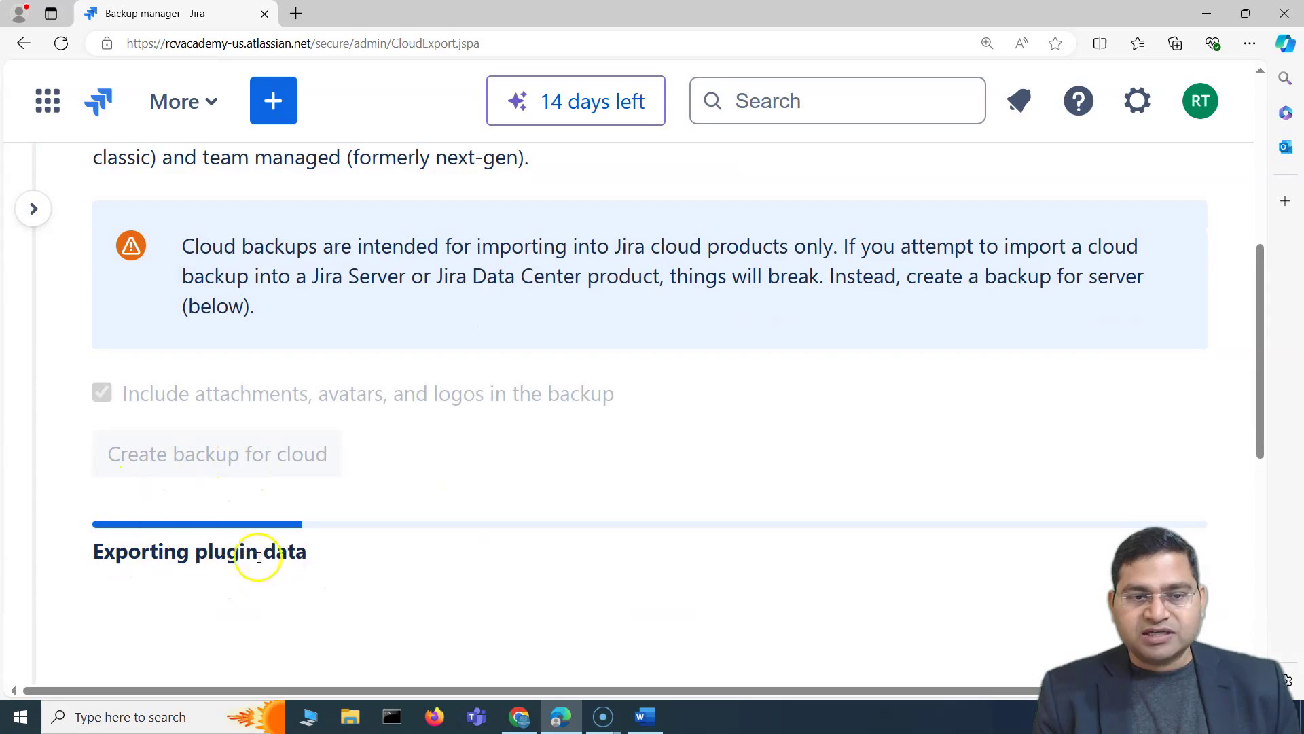
{"action": "scroll", "coordinate": [416, 474], "scroll_direction": "up", "scroll_amount": 4}
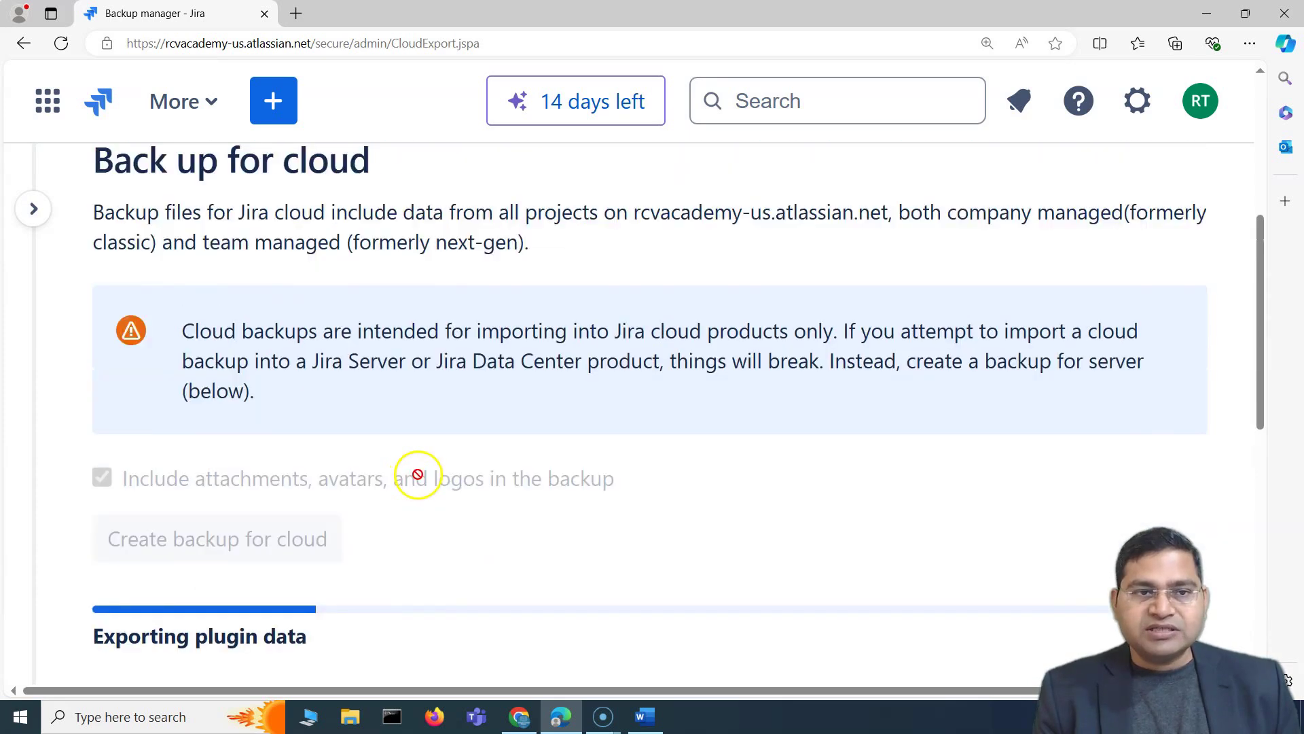
{"action": "scroll", "coordinate": [322, 435], "scroll_direction": "down", "scroll_amount": 4}
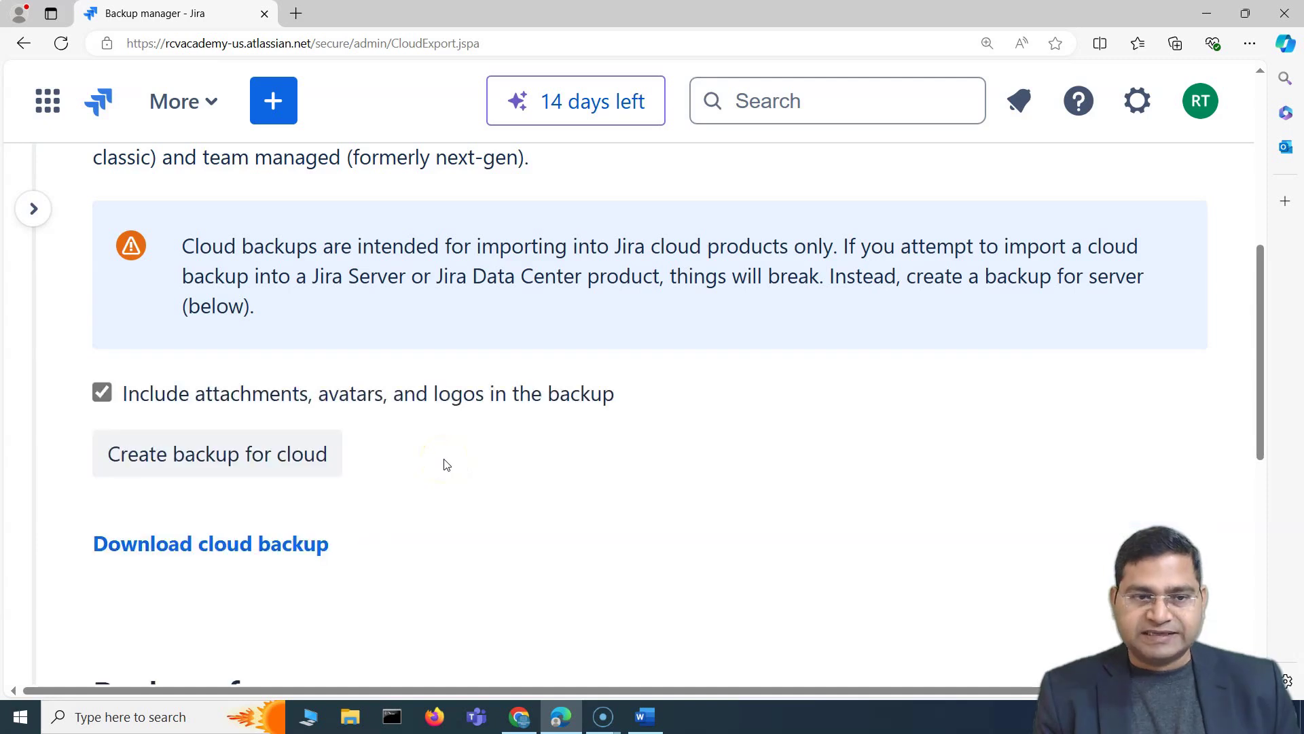
{"action": "scroll", "coordinate": [268, 431], "scroll_direction": "down", "scroll_amount": 2}
{"action": "scroll", "coordinate": [246, 465], "scroll_direction": "up", "scroll_amount": 1}
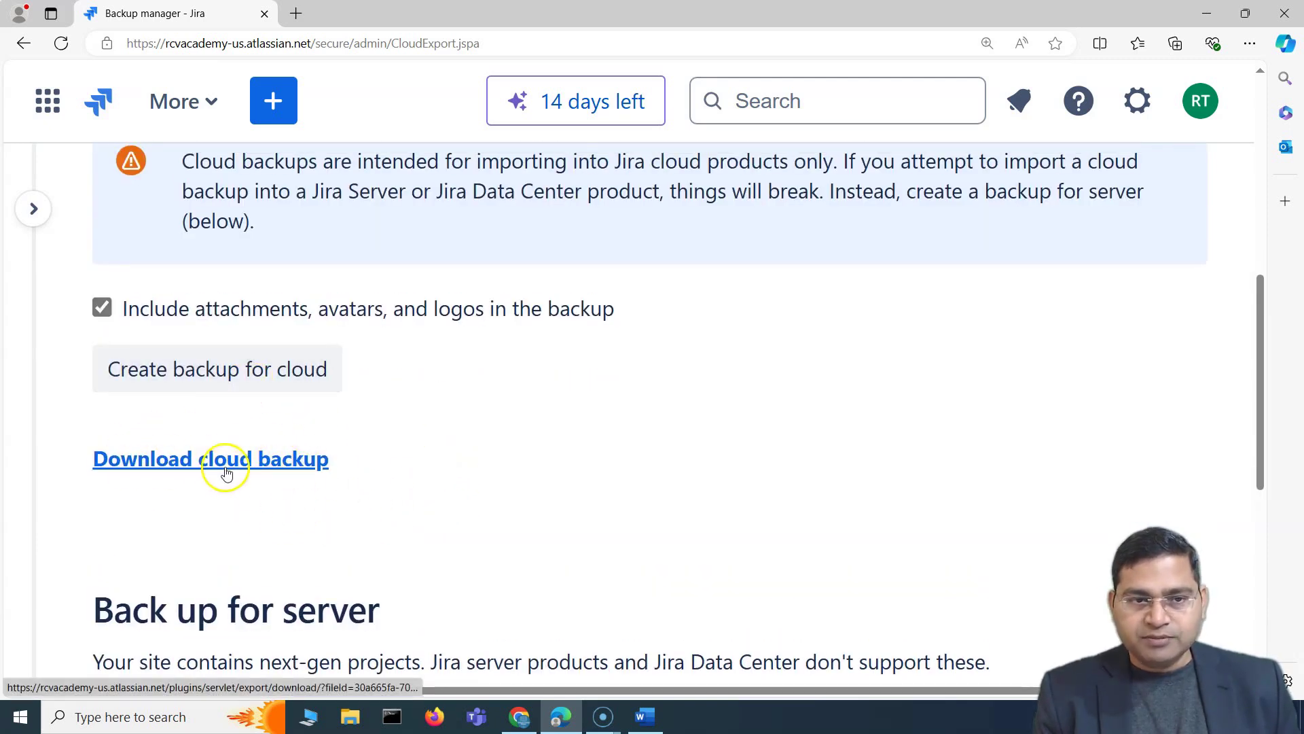
{"action": "scroll", "coordinate": [207, 469], "scroll_direction": "up", "scroll_amount": 1}
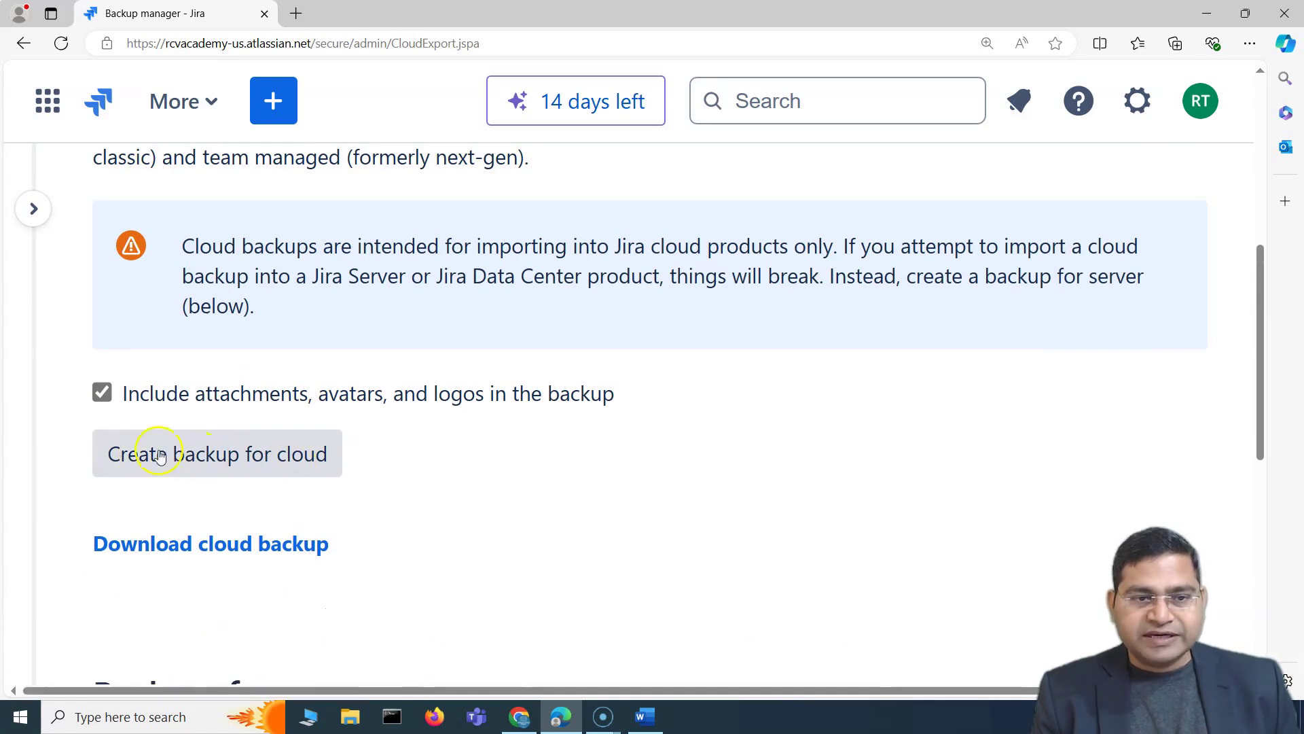
{"action": "scroll", "coordinate": [518, 475], "scroll_direction": "up", "scroll_amount": 1}
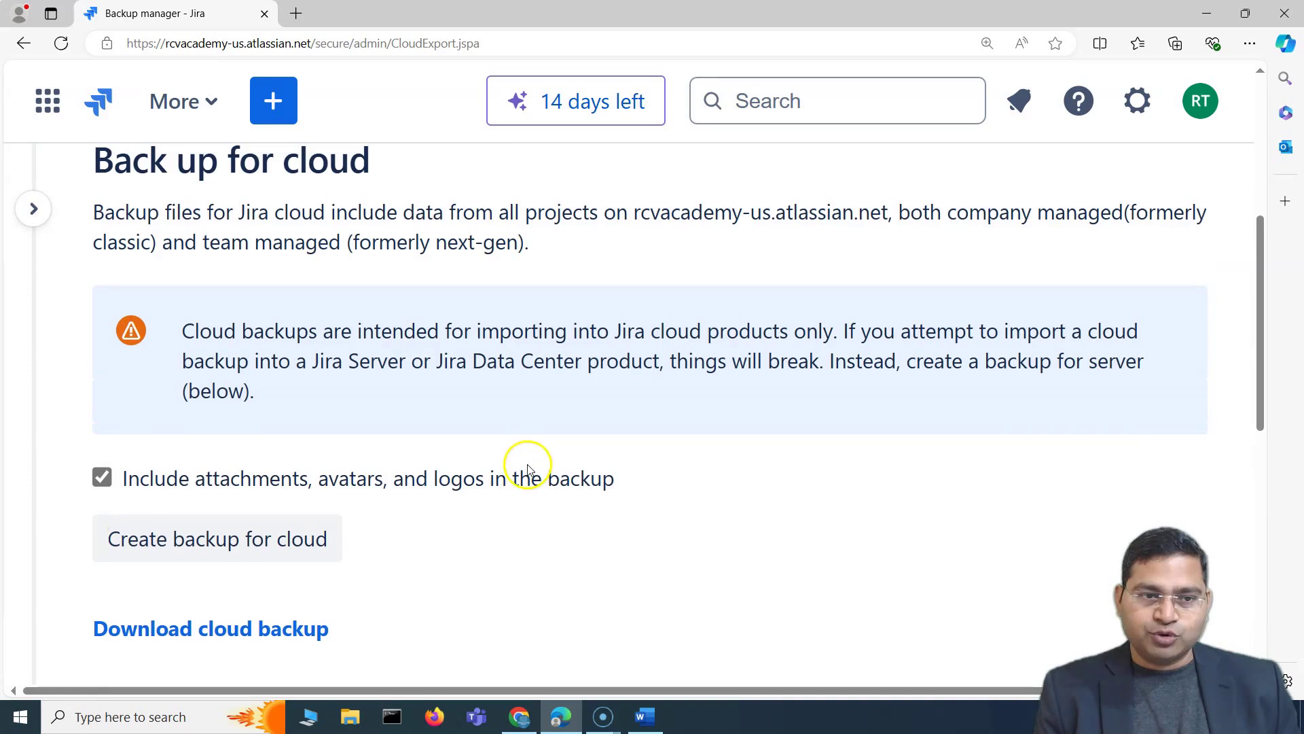
{"action": "scroll", "coordinate": [453, 540], "scroll_direction": "up", "scroll_amount": 4}
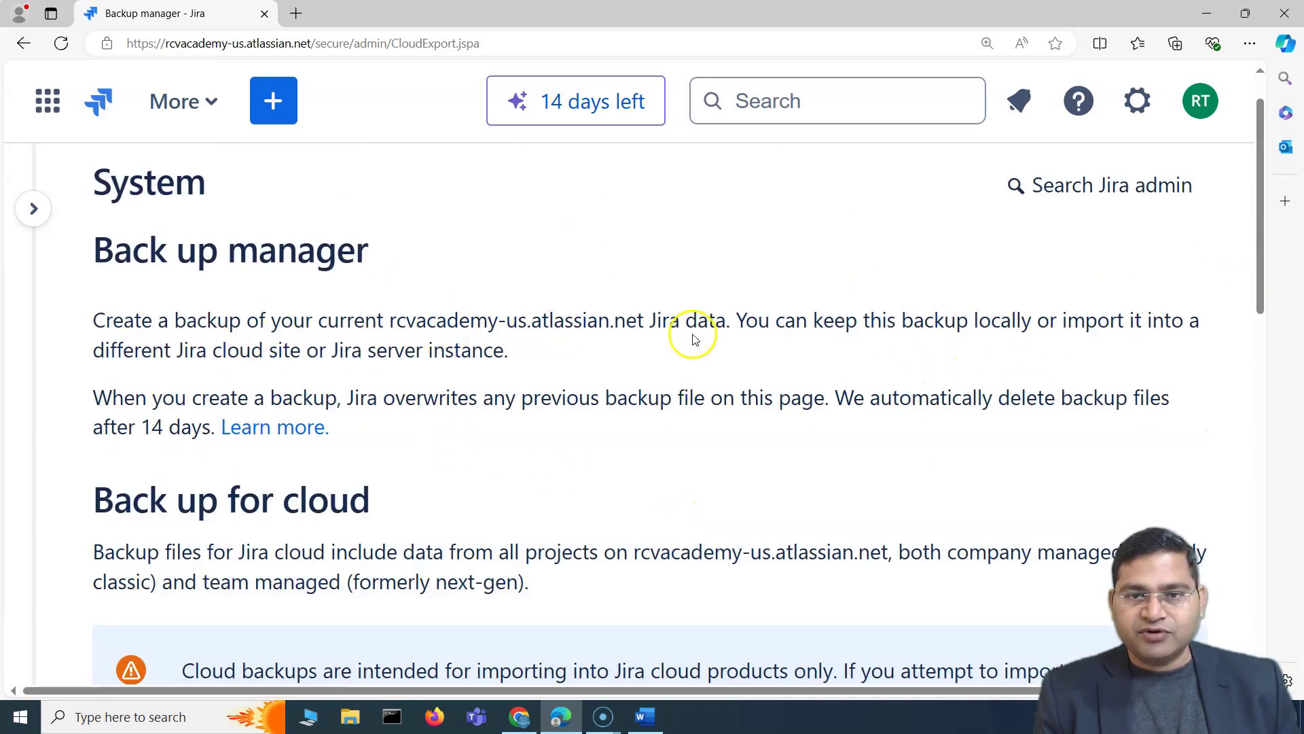
- Highlight the overwrite note while waiting for the Download cloud backup link
{"action": "left_click_drag", "start_coordinate": [101, 397], "coordinate": [350, 394]}
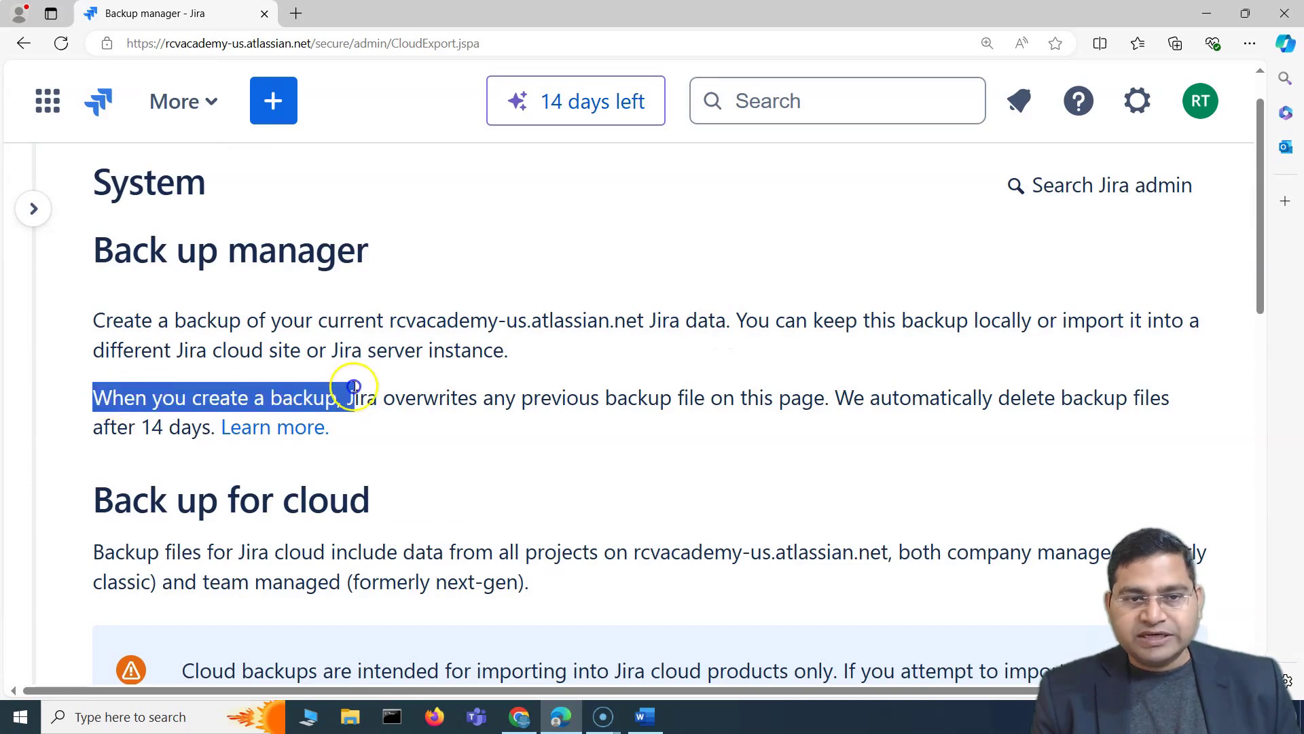
{"action": "left_click", "coordinate": [527, 340]}
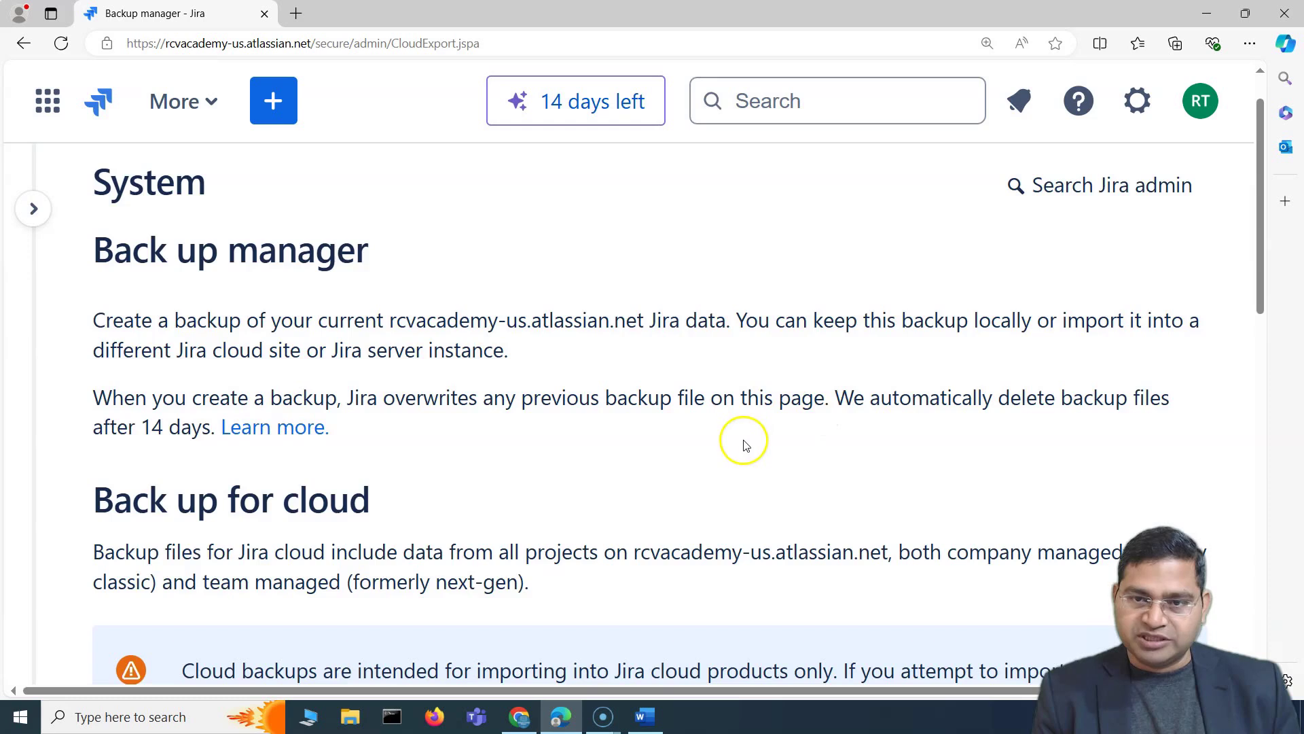
{"action": "scroll", "coordinate": [743, 445], "scroll_direction": "down", "scroll_amount": 2}
{"action": "left_click_drag", "start_coordinate": [829, 231], "coordinate": [102, 227]}
{"action": "scroll", "coordinate": [664, 466], "scroll_direction": "down", "scroll_amount": 3}
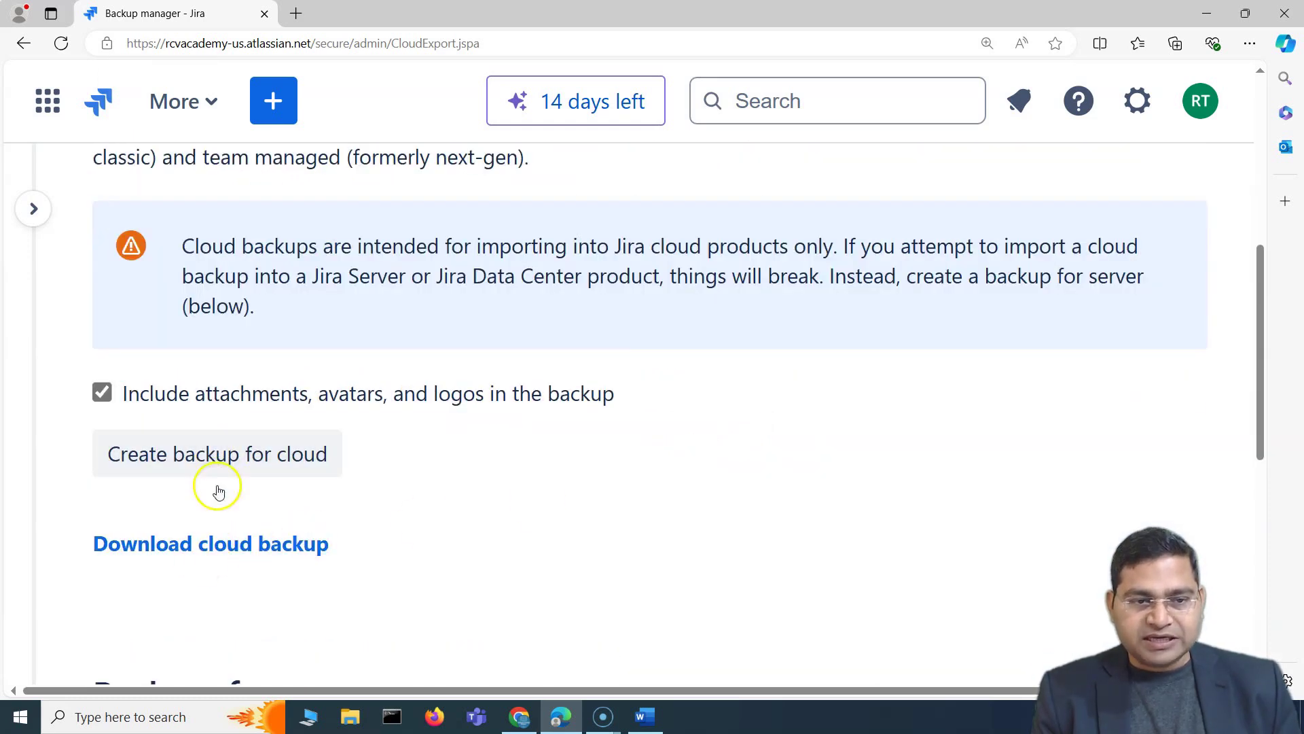
{"action": "scroll", "coordinate": [403, 547], "scroll_direction": "up", "scroll_amount": 3}
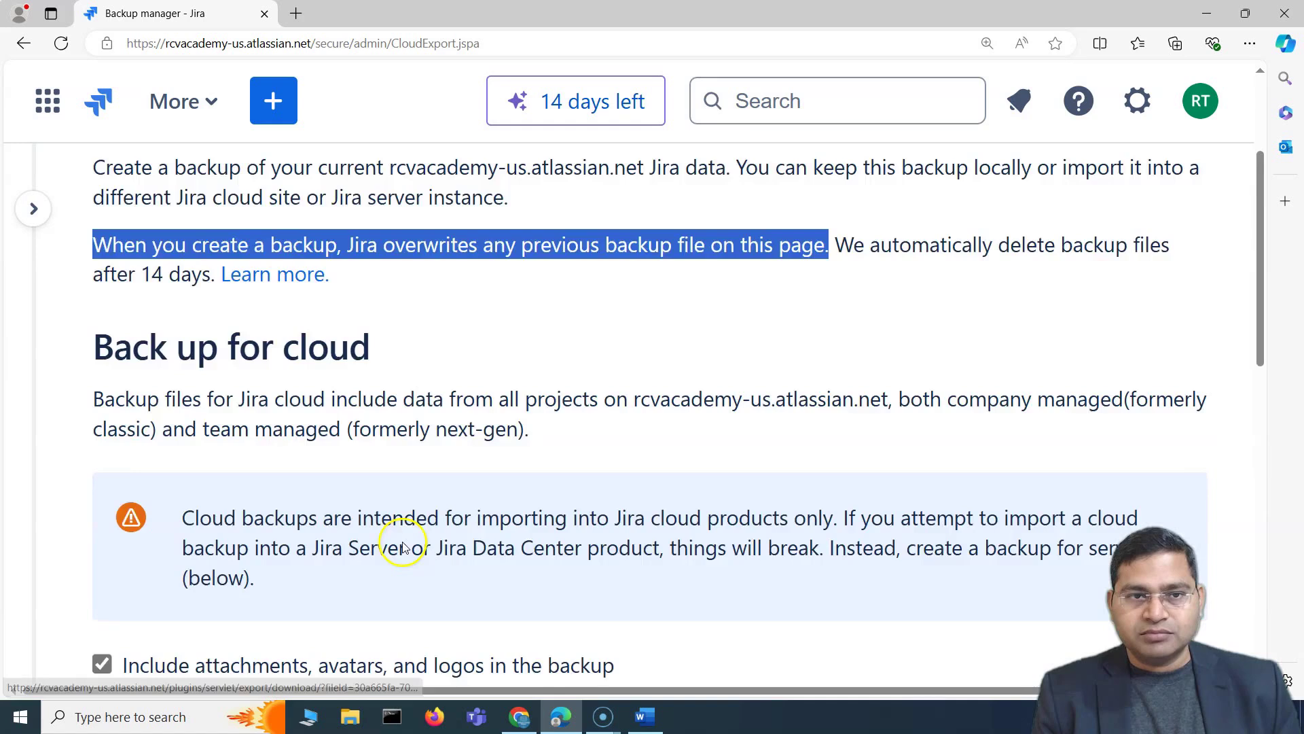
{"action": "scroll", "coordinate": [402, 546], "scroll_direction": "up", "scroll_amount": 3}
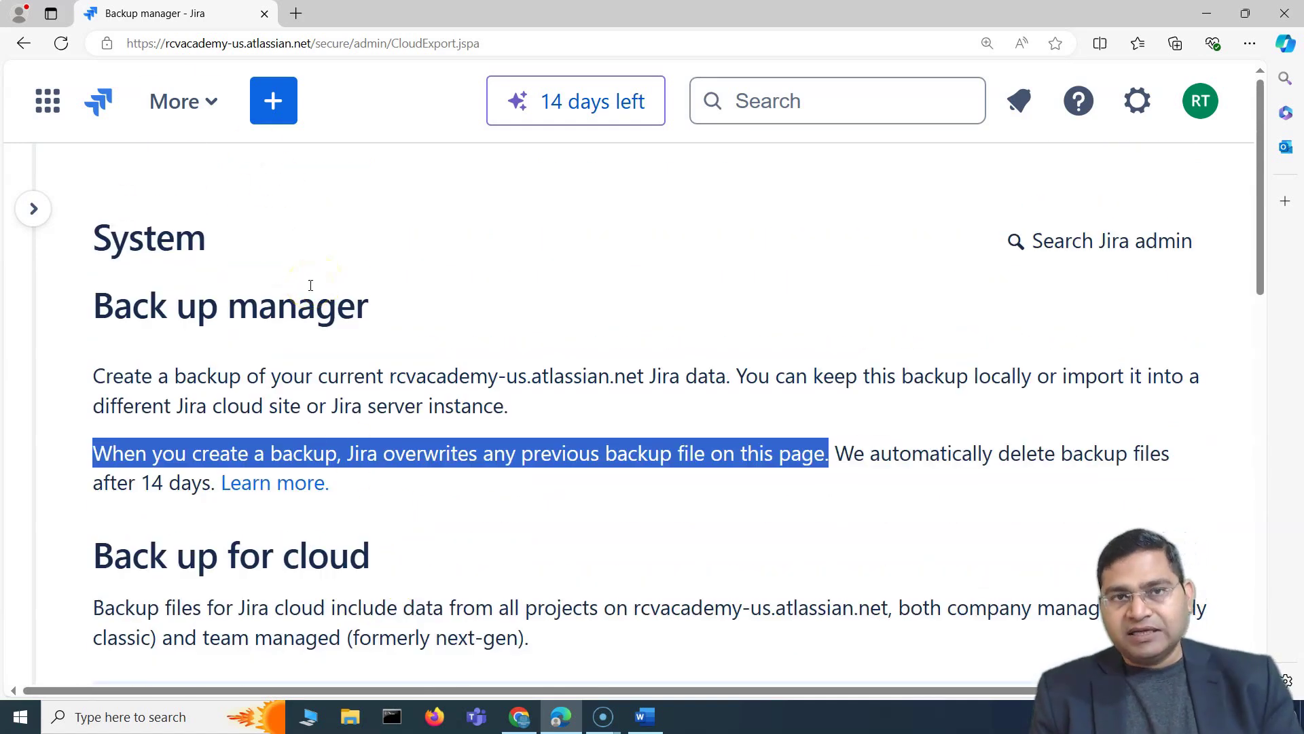
{"action": "scroll", "coordinate": [437, 227], "scroll_direction": "down", "scroll_amount": 3}
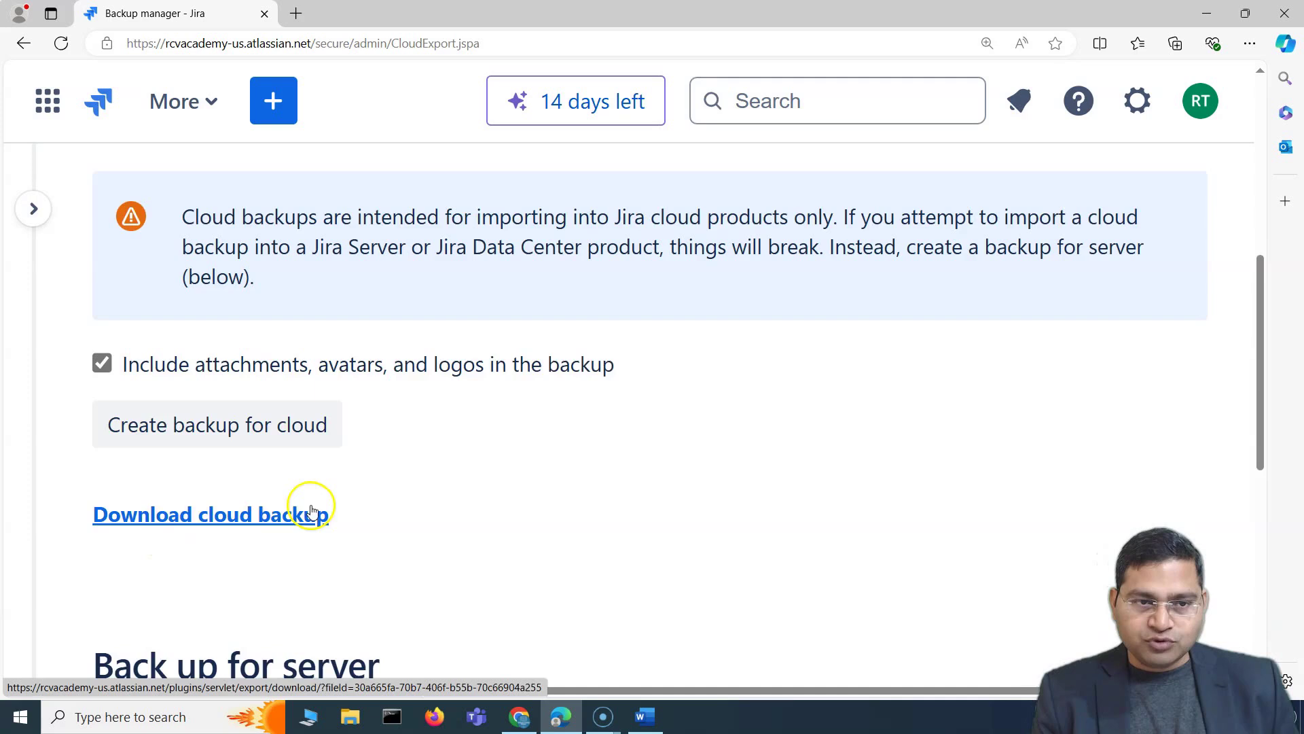
{"action": "scroll", "coordinate": [314, 512], "scroll_direction": "down", "scroll_amount": 1}
{"action": "left_click", "coordinate": [241, 439]}
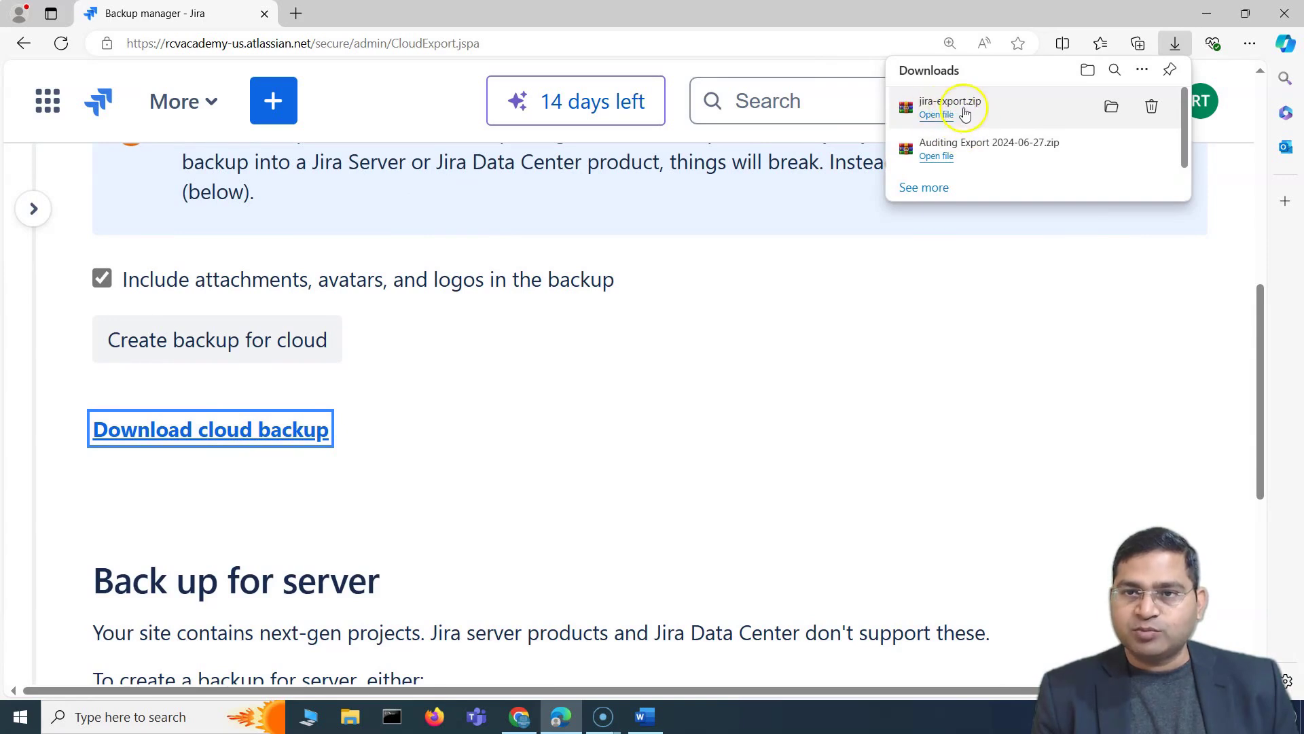
{"action": "left_click", "coordinate": [678, 378]}
{"action": "scroll", "coordinate": [469, 448], "scroll_direction": "up", "scroll_amount": 5}
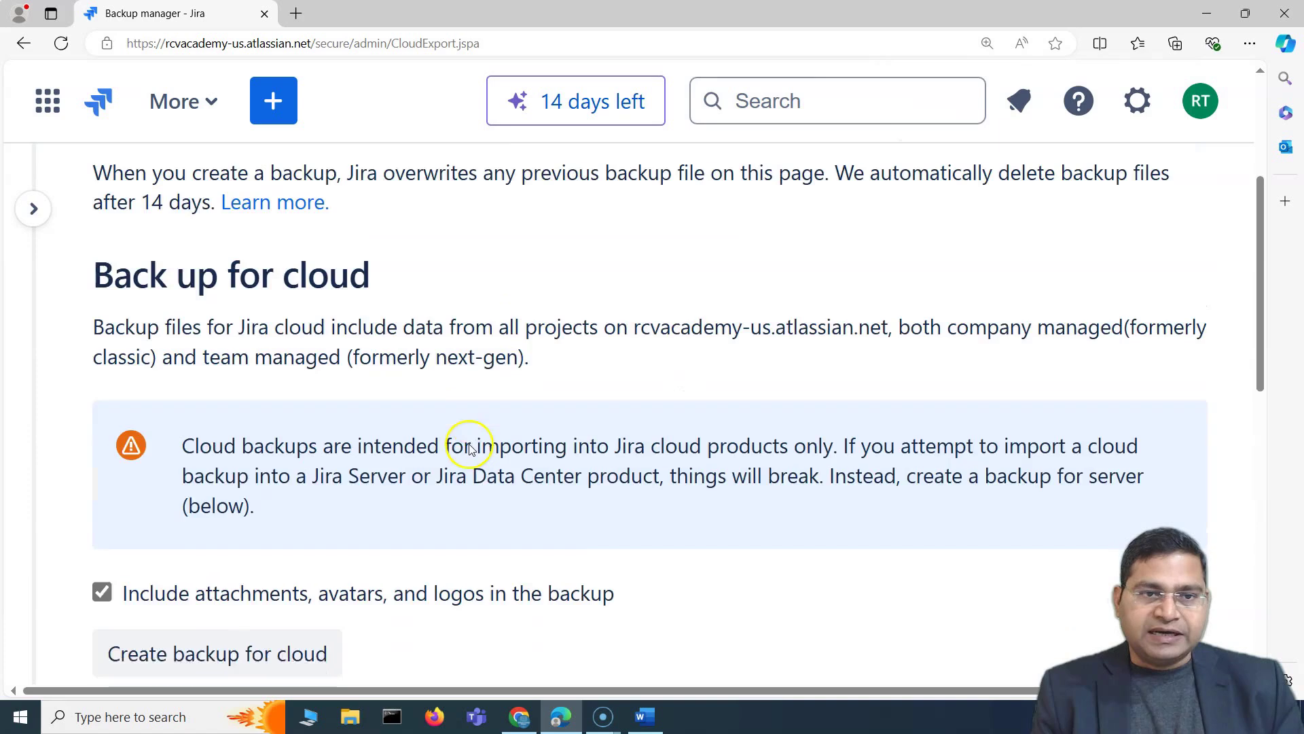
{"action": "scroll", "coordinate": [448, 414], "scroll_direction": "down", "scroll_amount": 8}
{"action": "scroll", "coordinate": [486, 472], "scroll_direction": "up", "scroll_amount": 9}
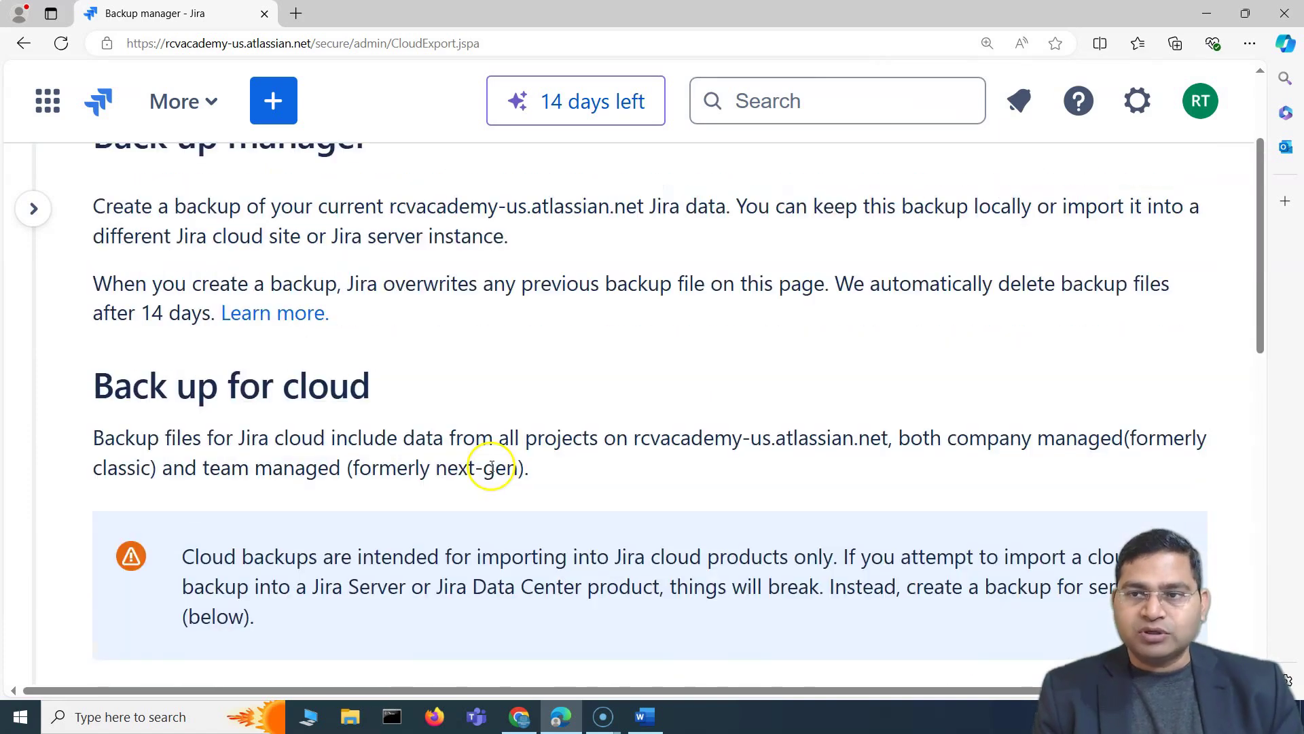
{"action": "scroll", "coordinate": [491, 466], "scroll_direction": "up", "scroll_amount": 3}
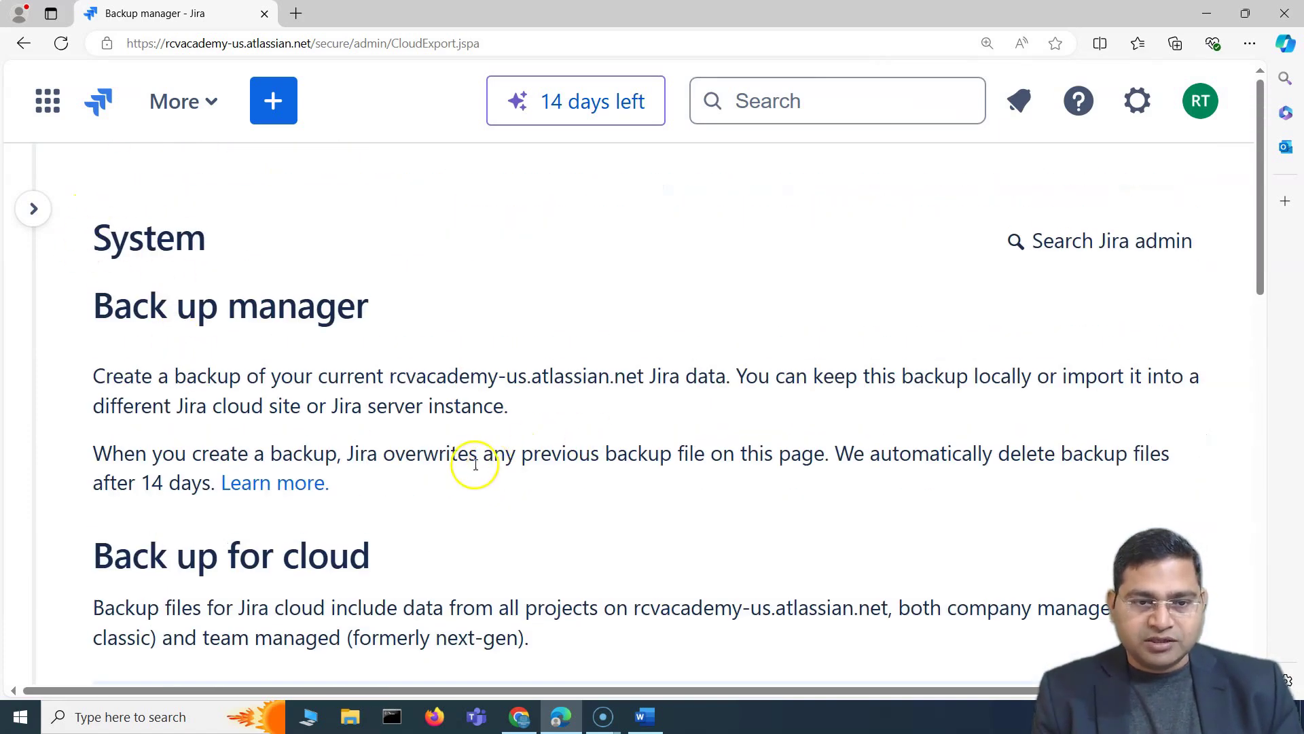
{"action": "scroll", "coordinate": [475, 465], "scroll_direction": "down", "scroll_amount": 3}
{"action": "scroll", "coordinate": [1057, 290], "scroll_direction": "up", "scroll_amount": 2}
{"action": "left_click_drag", "start_coordinate": [1056, 290], "coordinate": [1046, 291]}
{"action": "left_click_drag", "start_coordinate": [165, 321], "coordinate": [370, 323]}
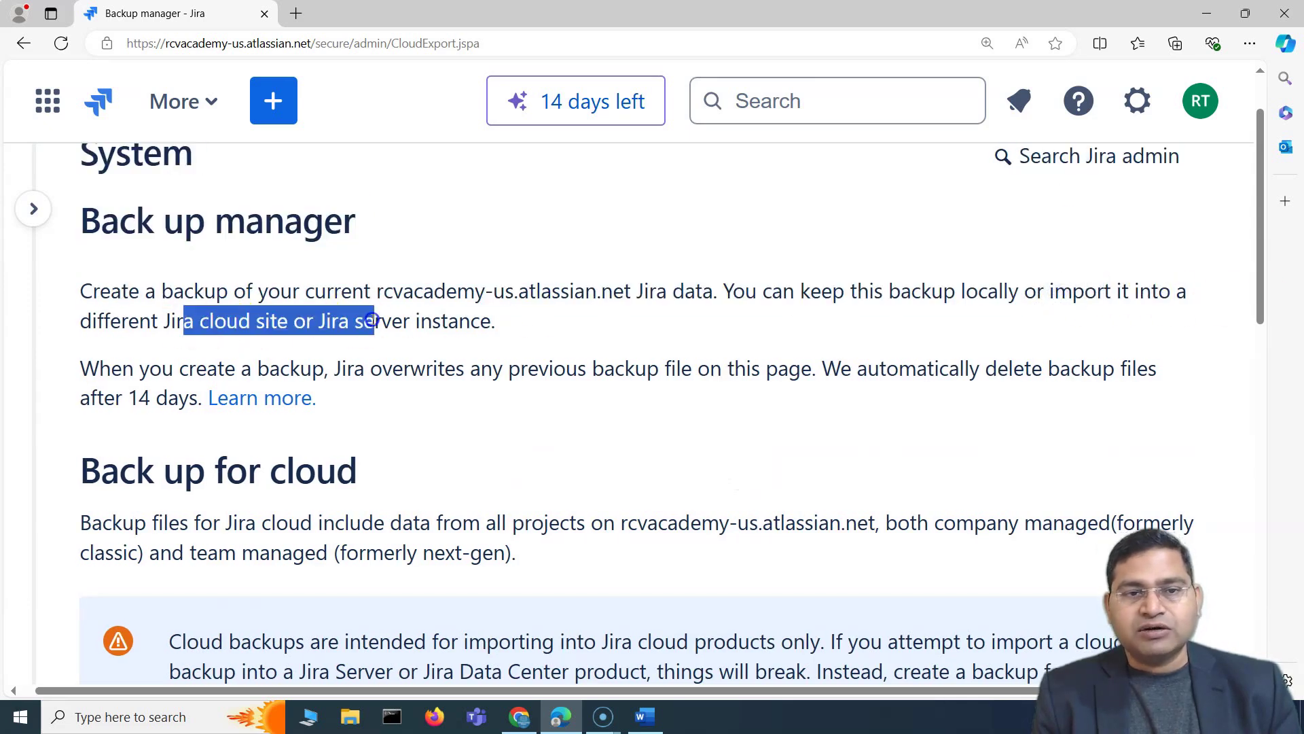
{"action": "left_click", "coordinate": [521, 329]}
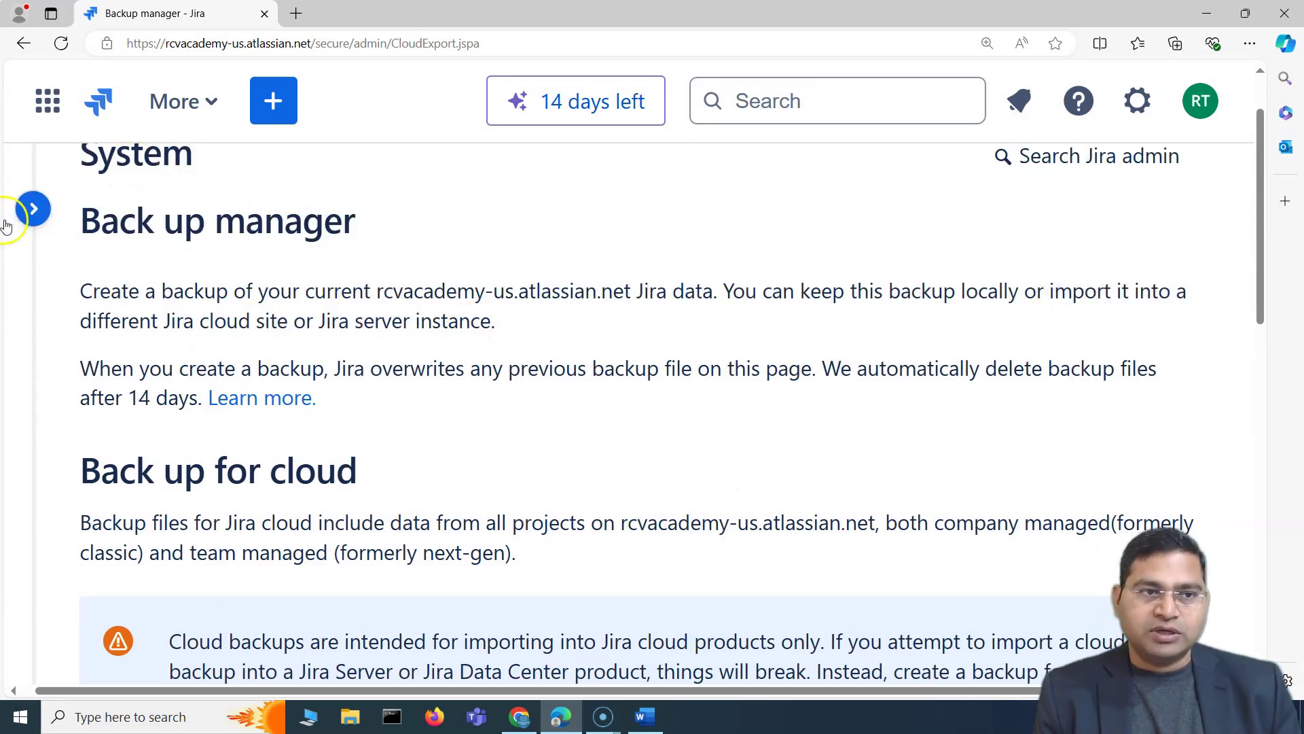
- Navigate to Projects > View all projects to list My Kanban Project (KAN)
{"action": "left_click", "coordinate": [33, 209]}
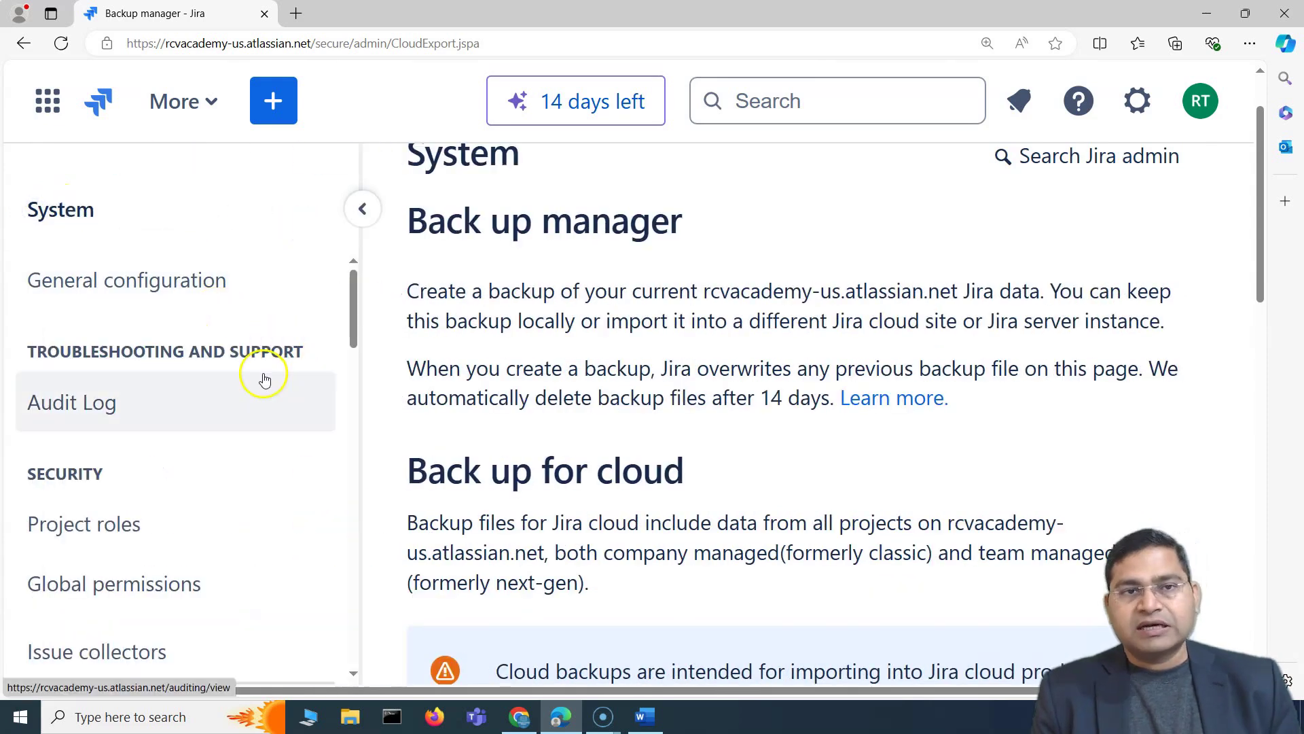
{"action": "left_click", "coordinate": [99, 101]}
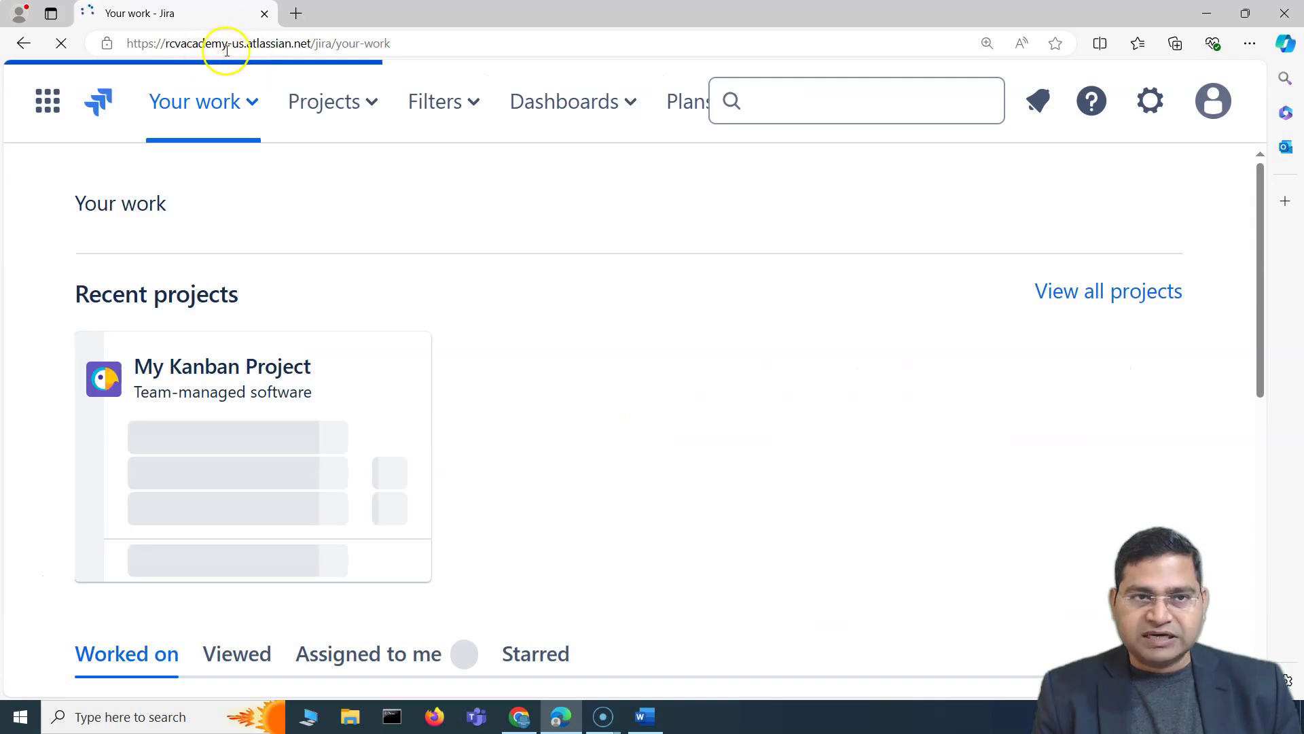
{"action": "left_click", "coordinate": [371, 109]}
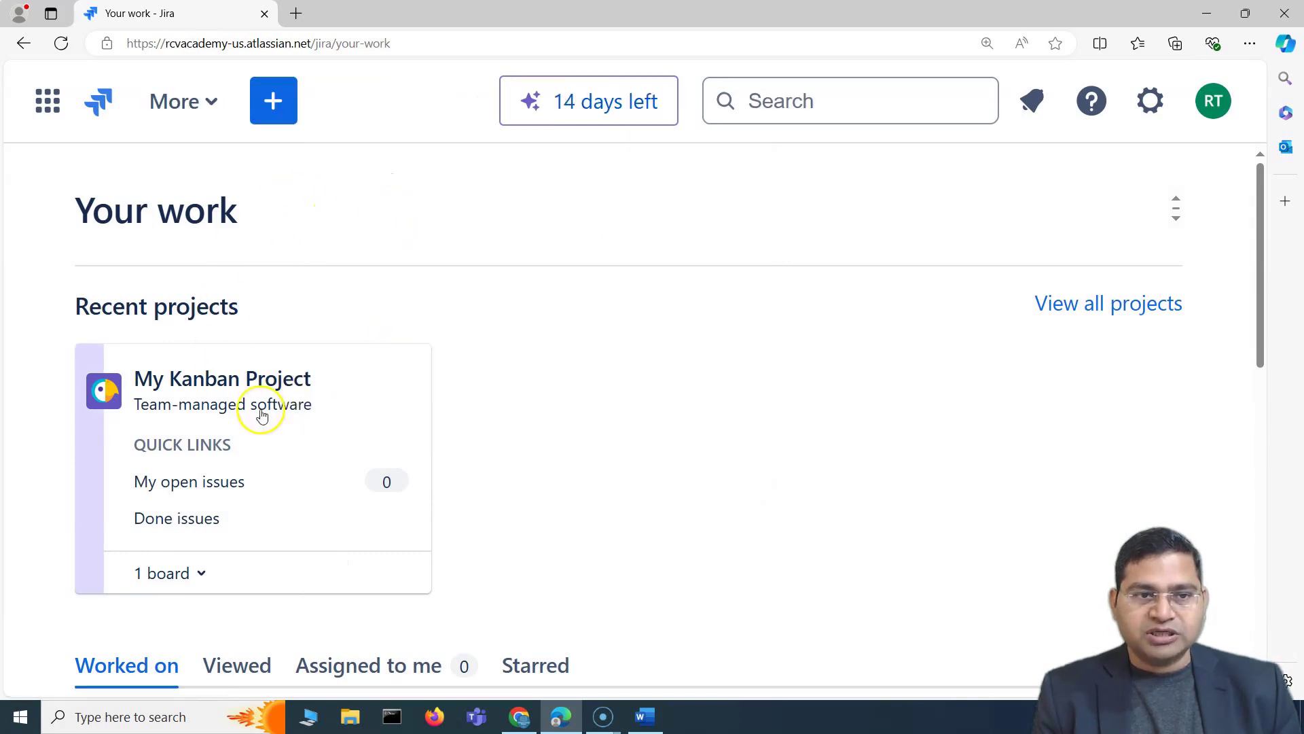
{"action": "scroll", "coordinate": [262, 415], "scroll_direction": "down", "scroll_amount": 3}
{"action": "scroll", "coordinate": [282, 408], "scroll_direction": "up", "scroll_amount": 3}
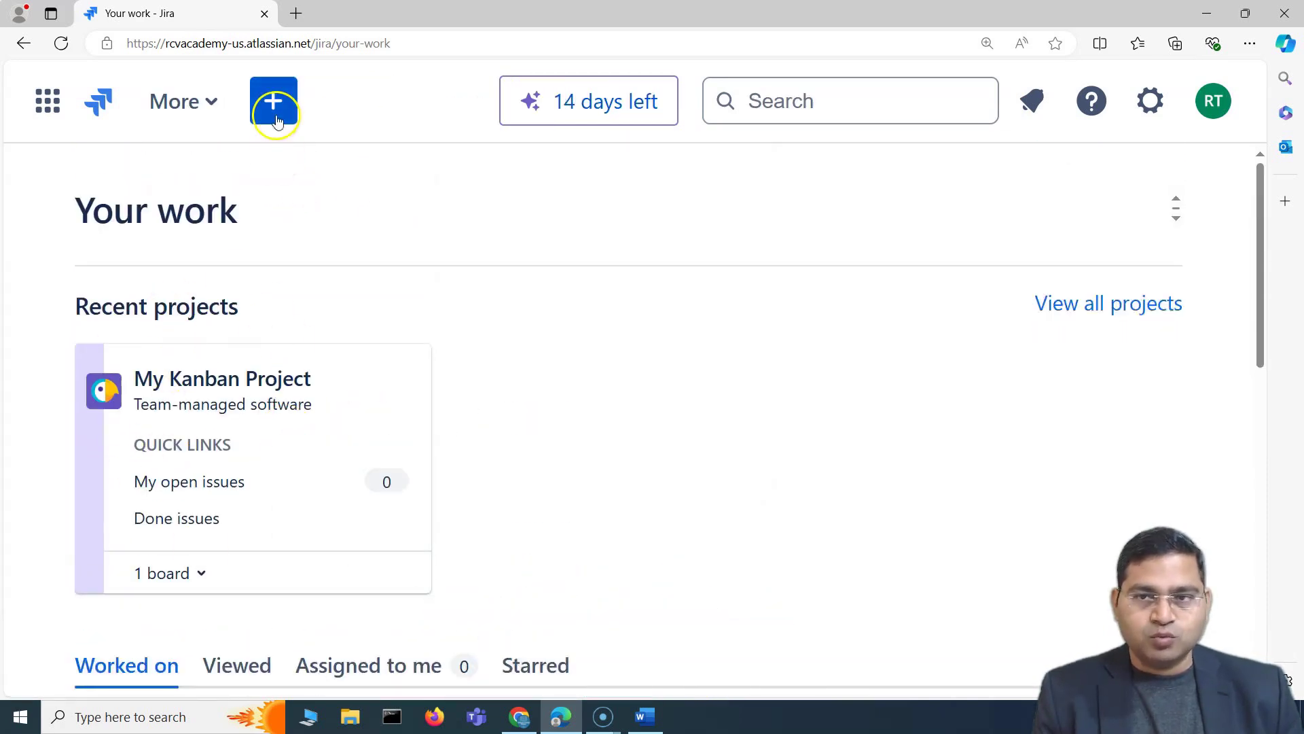
{"action": "left_click", "coordinate": [1061, 299]}
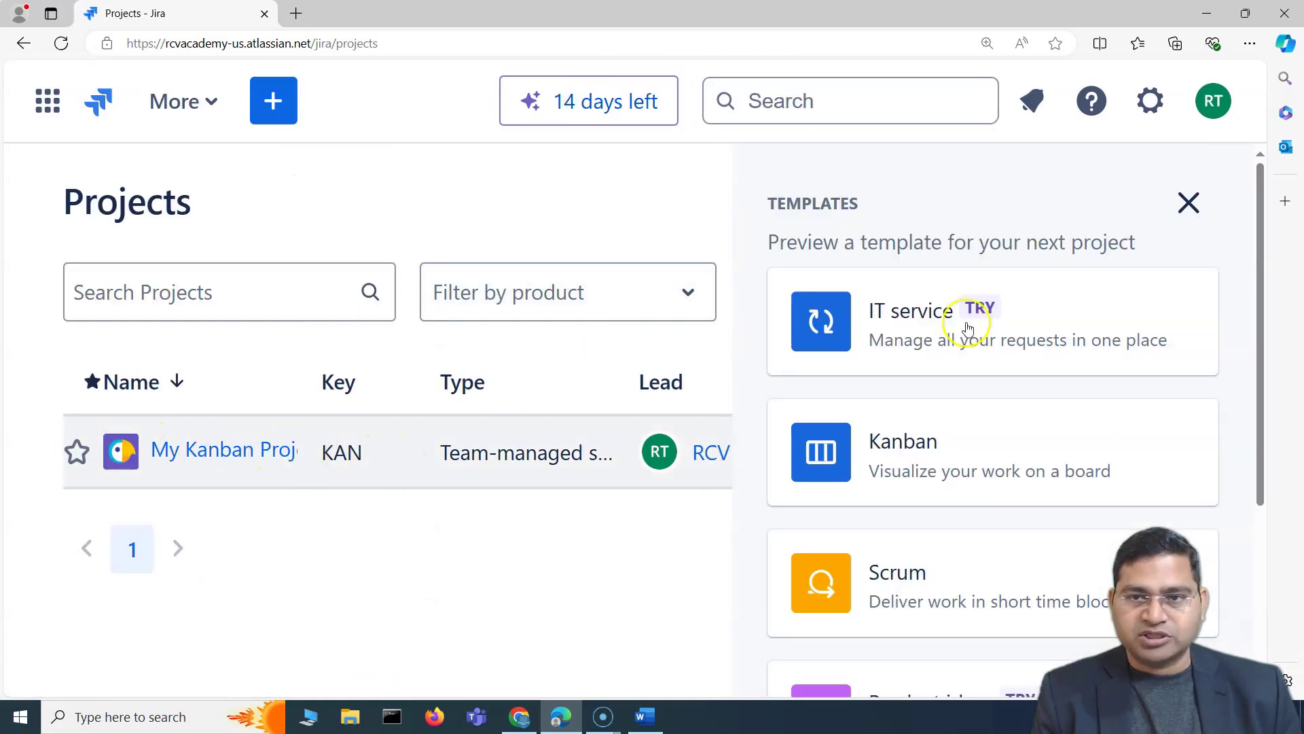
- Close the templates panel and switch the site address from 'us' to 'au'
{"action": "left_click", "coordinate": [1189, 202]}
{"action": "double_click", "coordinate": [238, 45]}
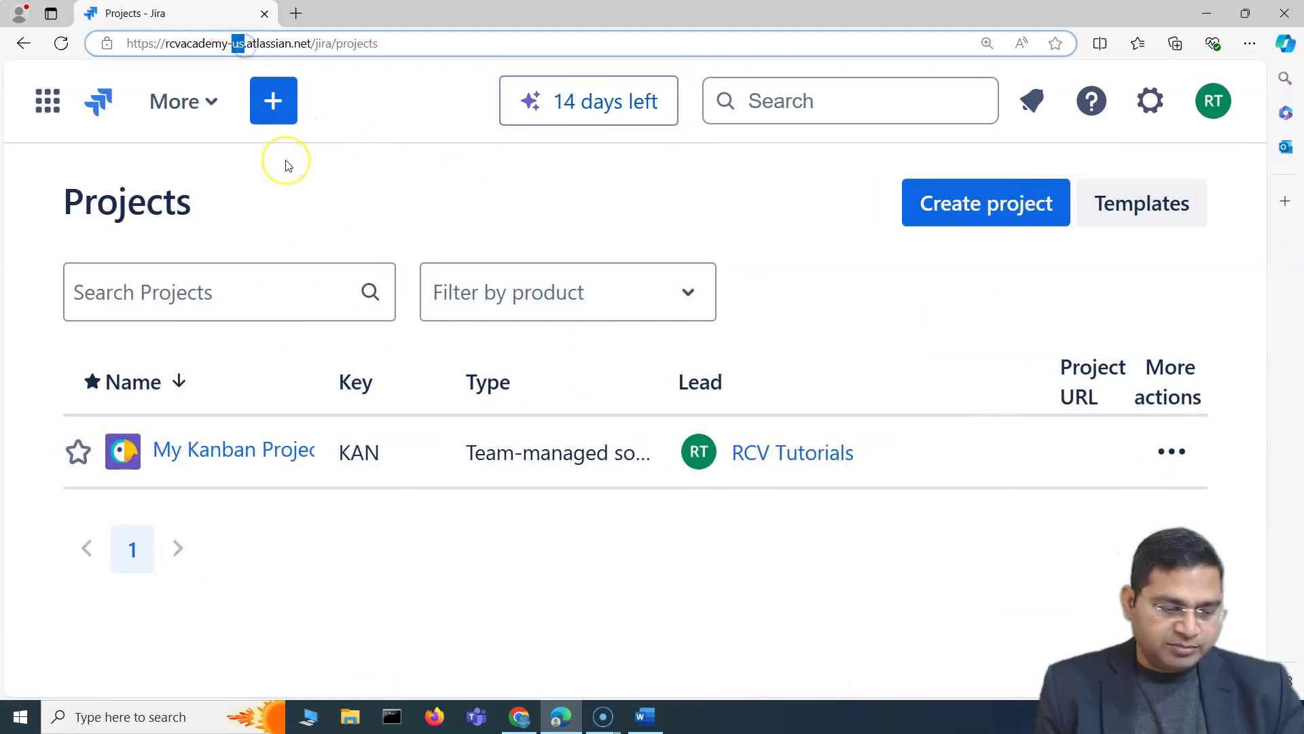
{"action": "type", "text": "au"}
{"action": "key", "text": "Return"}
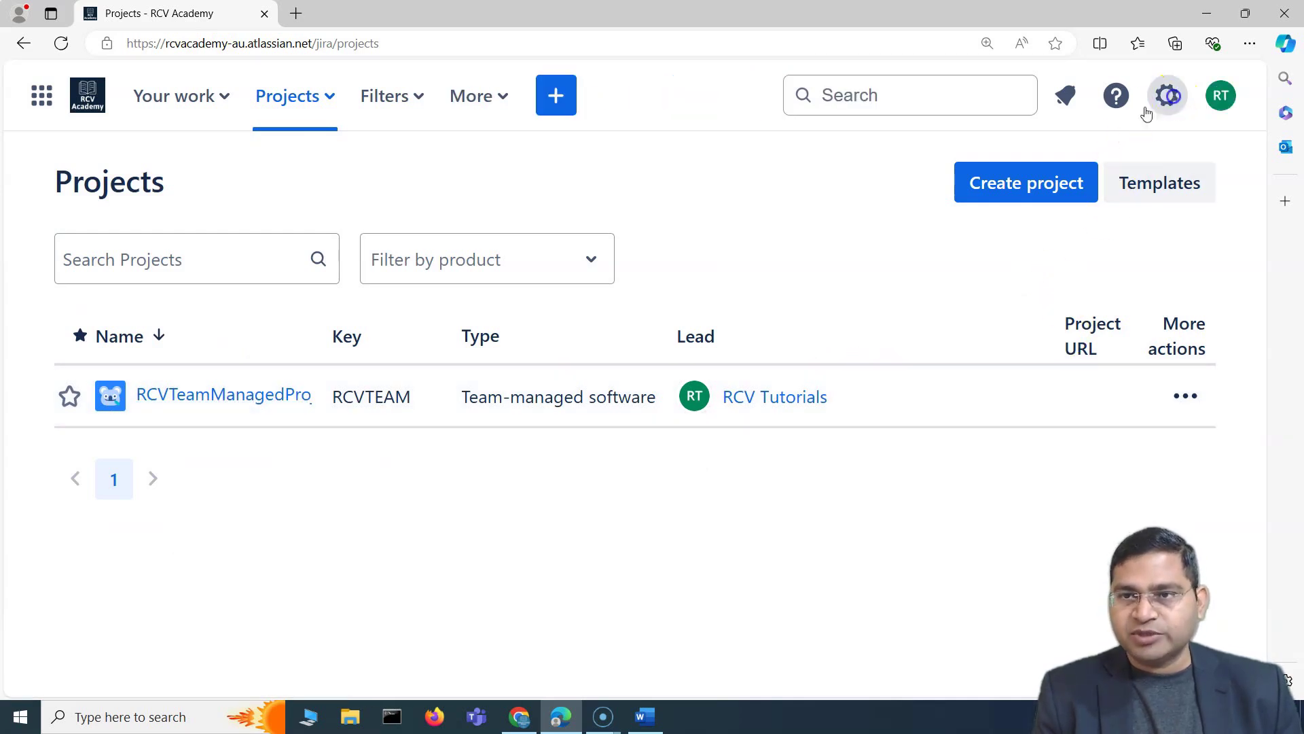
- Open Settings > System on the rcvacademy-au site, showing General configuration titled RCV Academy
{"action": "left_click", "coordinate": [1166, 101]}
{"action": "scroll", "coordinate": [807, 355], "scroll_direction": "down", "scroll_amount": 2}
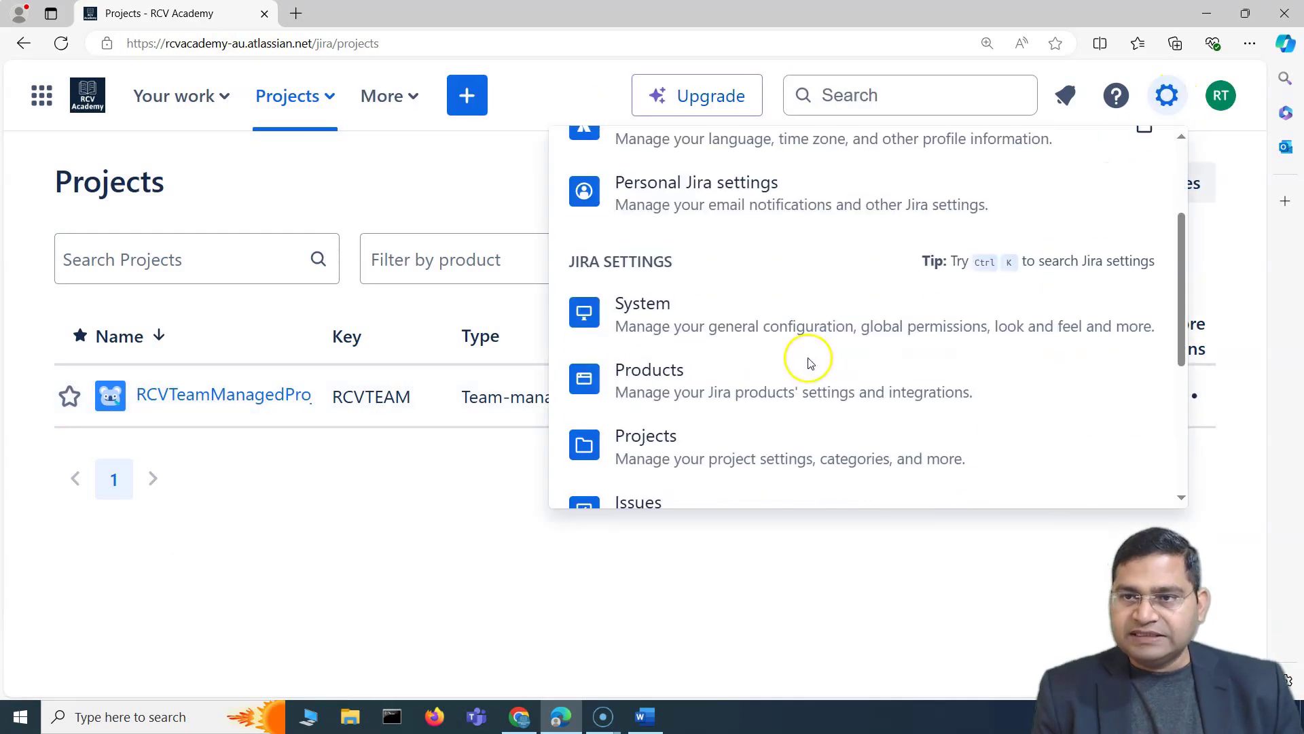
{"action": "left_click", "coordinate": [709, 317]}
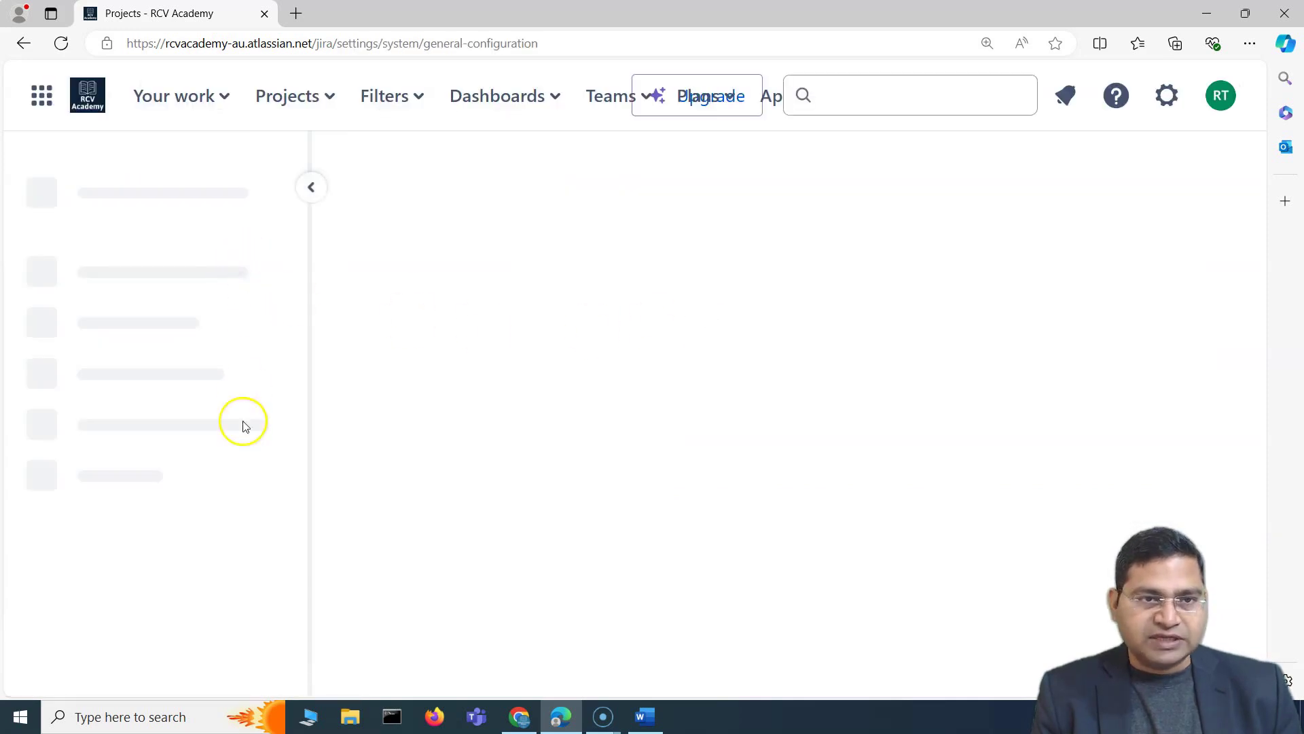
{"action": "scroll", "coordinate": [269, 292], "scroll_direction": "down", "scroll_amount": 8}
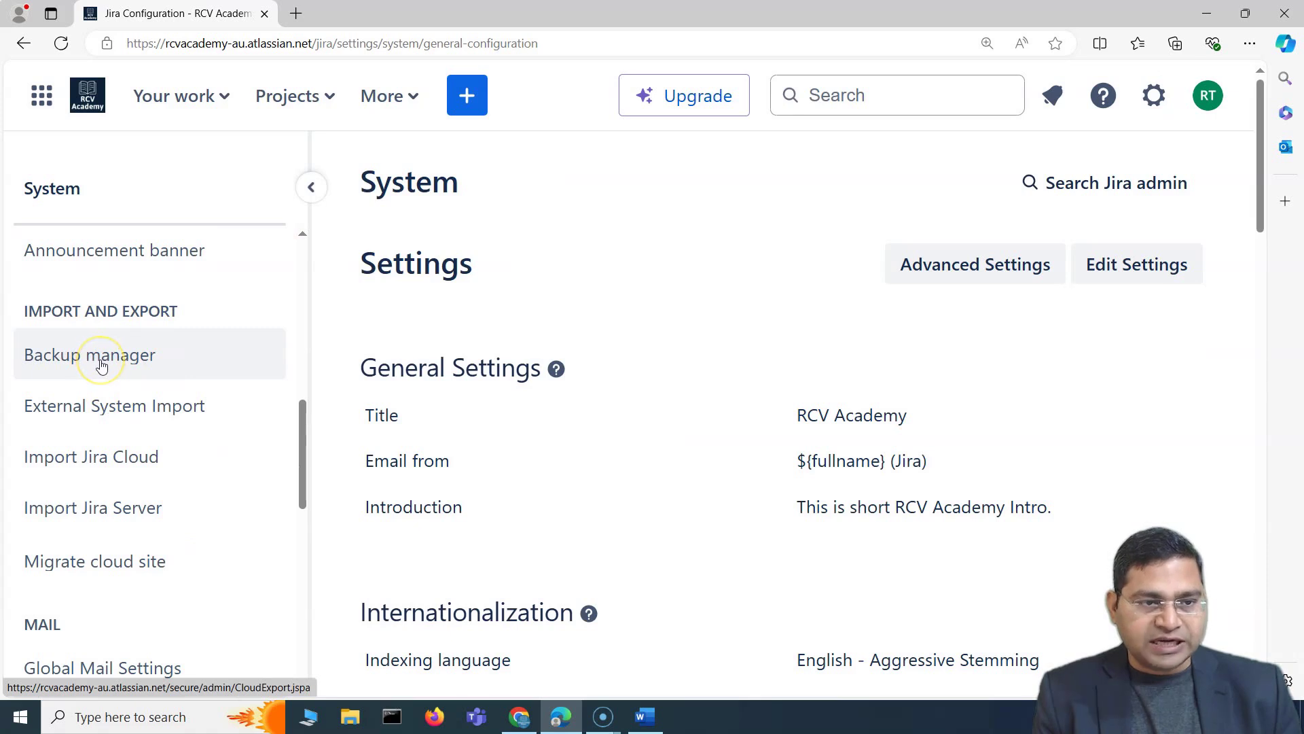
- Open the Import Jira Cloud page from the System sidebar
{"action": "left_click", "coordinate": [81, 466]}
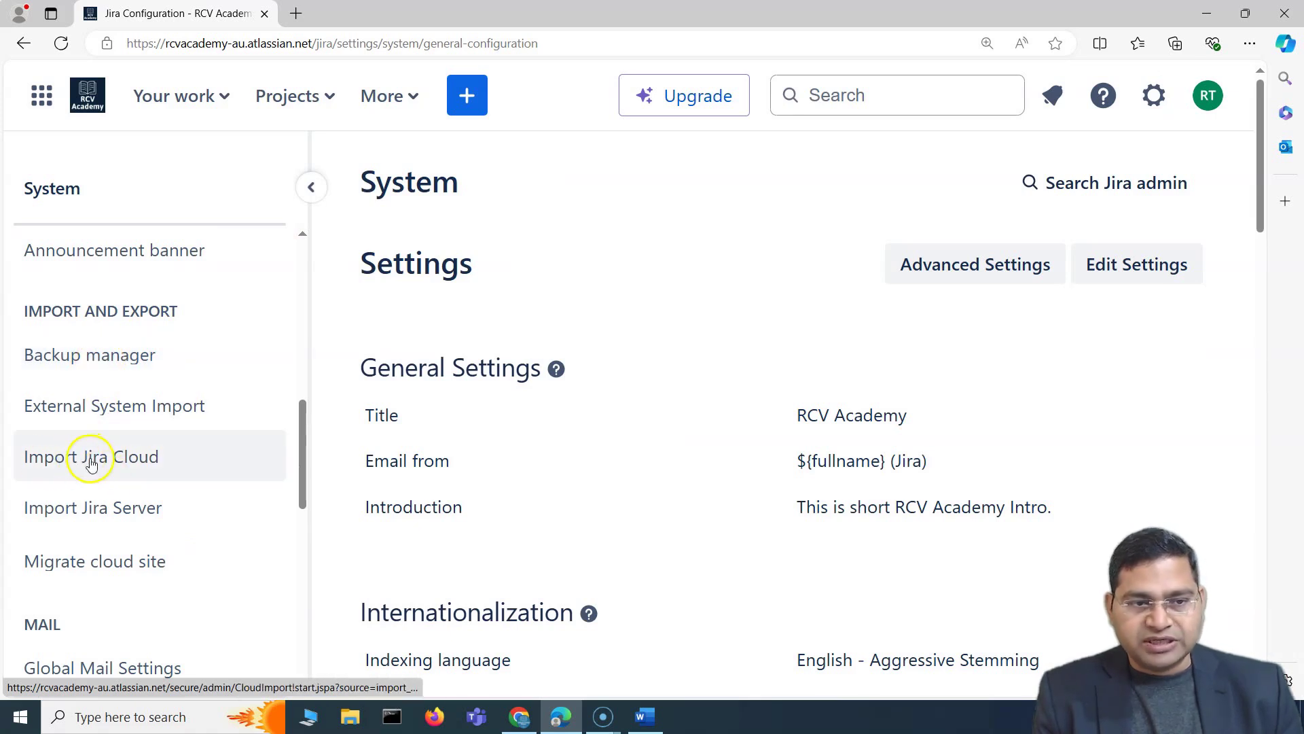
{"action": "left_click", "coordinate": [92, 464]}
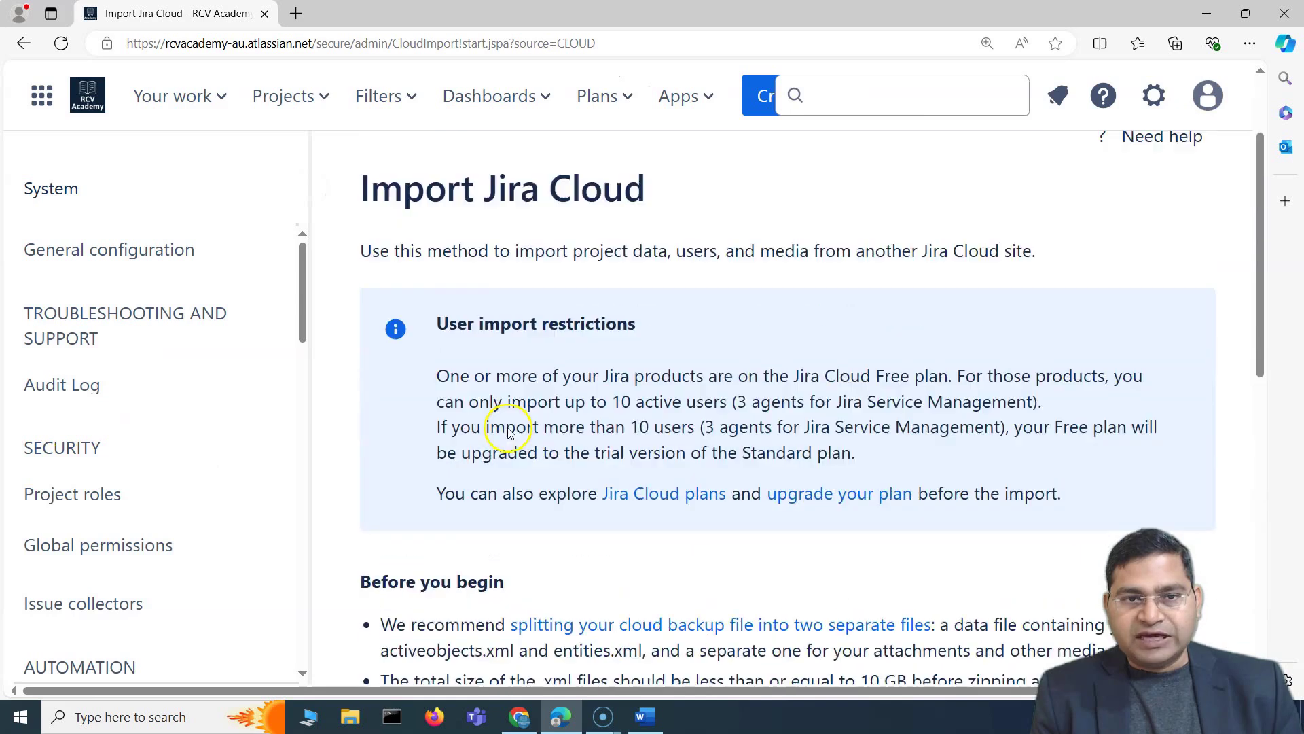
{"action": "scroll", "coordinate": [183, 479], "scroll_direction": "down", "scroll_amount": 10}
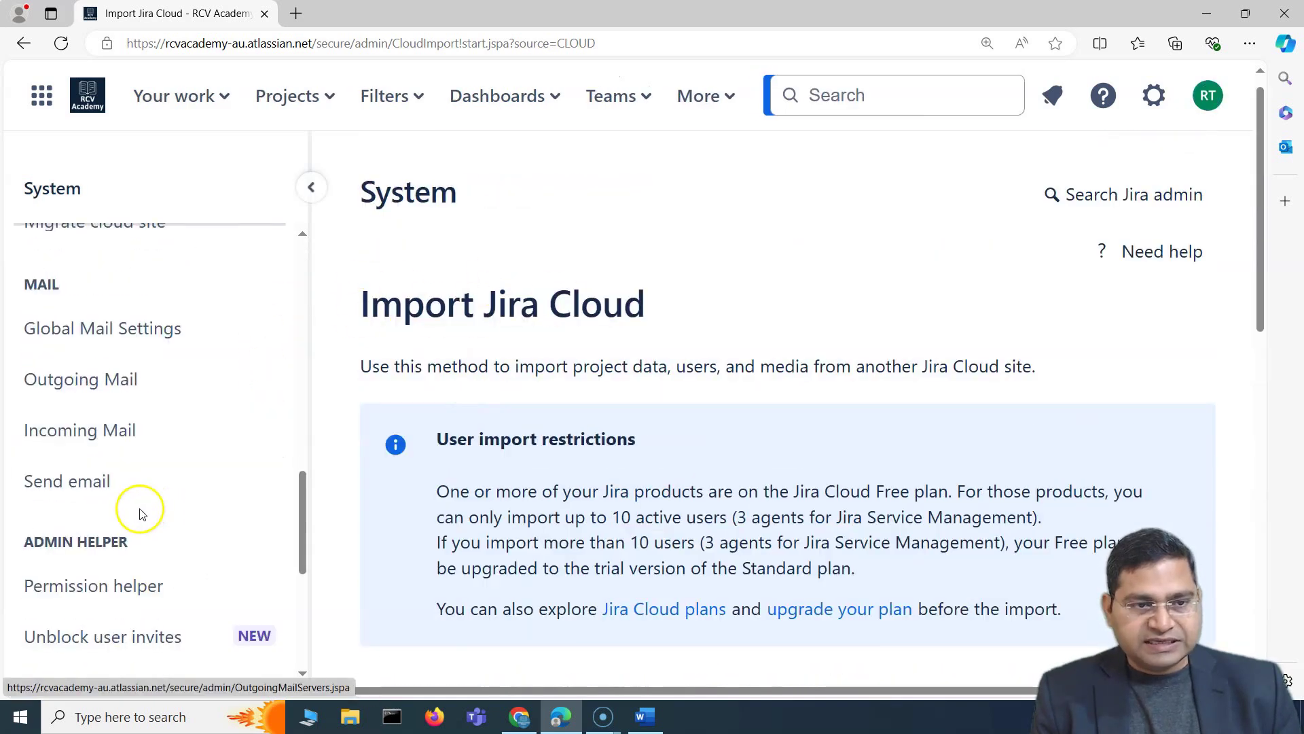
{"action": "scroll", "coordinate": [146, 517], "scroll_direction": "up", "scroll_amount": 5}
{"action": "scroll", "coordinate": [129, 571], "scroll_direction": "down", "scroll_amount": 2}
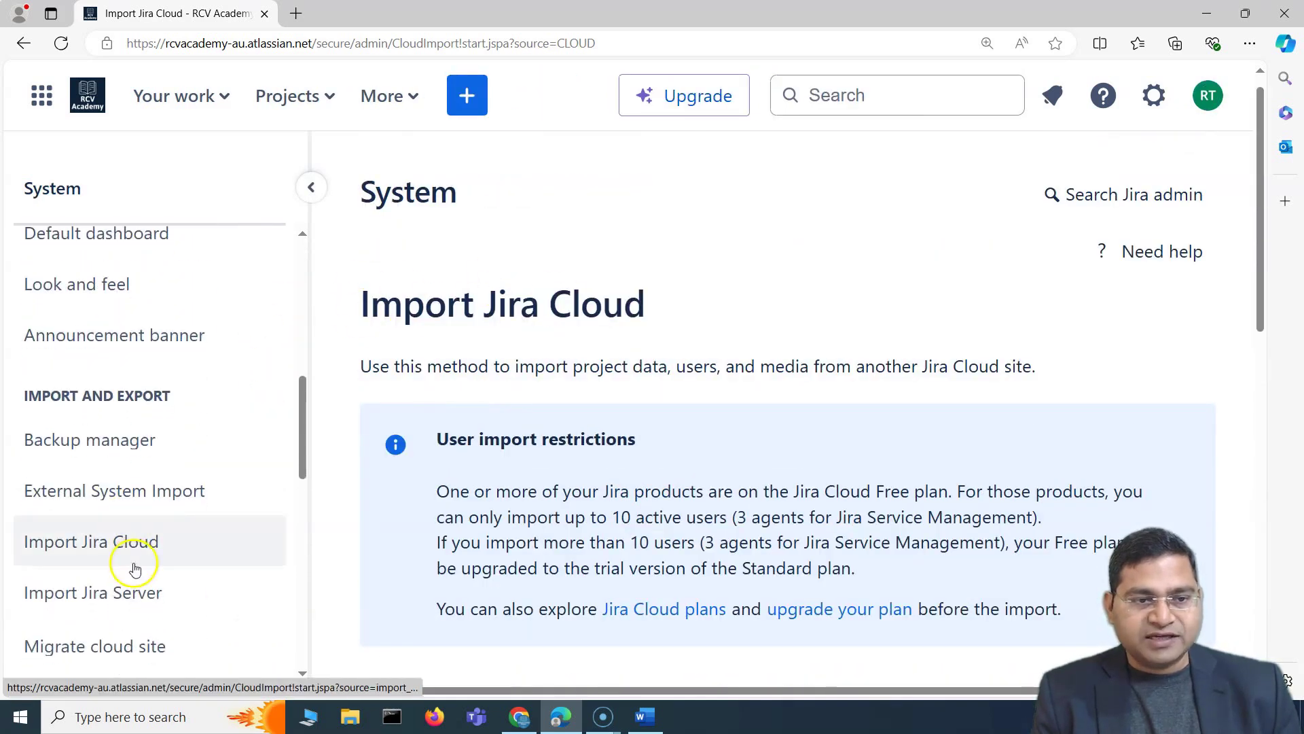
- Highlight the introductory sentence and scroll down to the import file type buttons
{"action": "left_click_drag", "start_coordinate": [379, 367], "coordinate": [963, 368]}
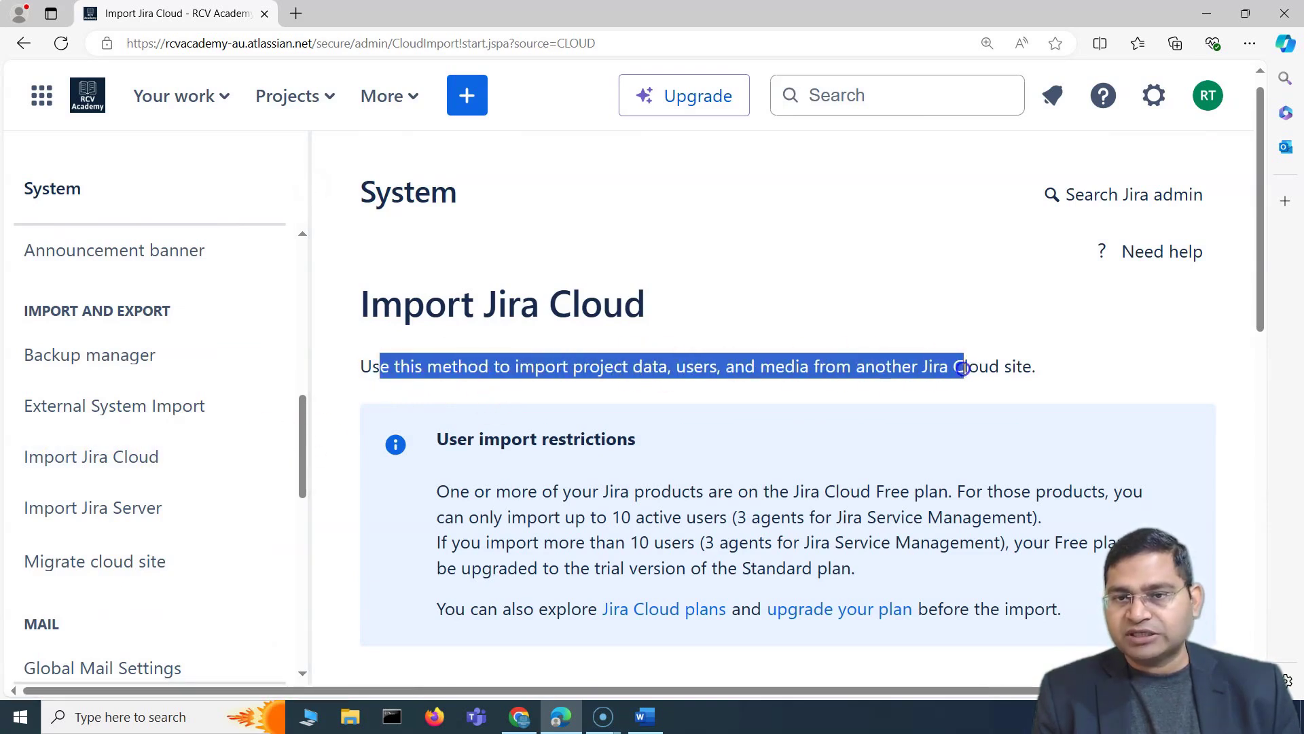
{"action": "left_click", "coordinate": [686, 332]}
{"action": "scroll", "coordinate": [926, 344], "scroll_direction": "down", "scroll_amount": 1}
{"action": "left_click_drag", "start_coordinate": [1066, 282], "coordinate": [692, 279]}
{"action": "left_click", "coordinate": [623, 230]}
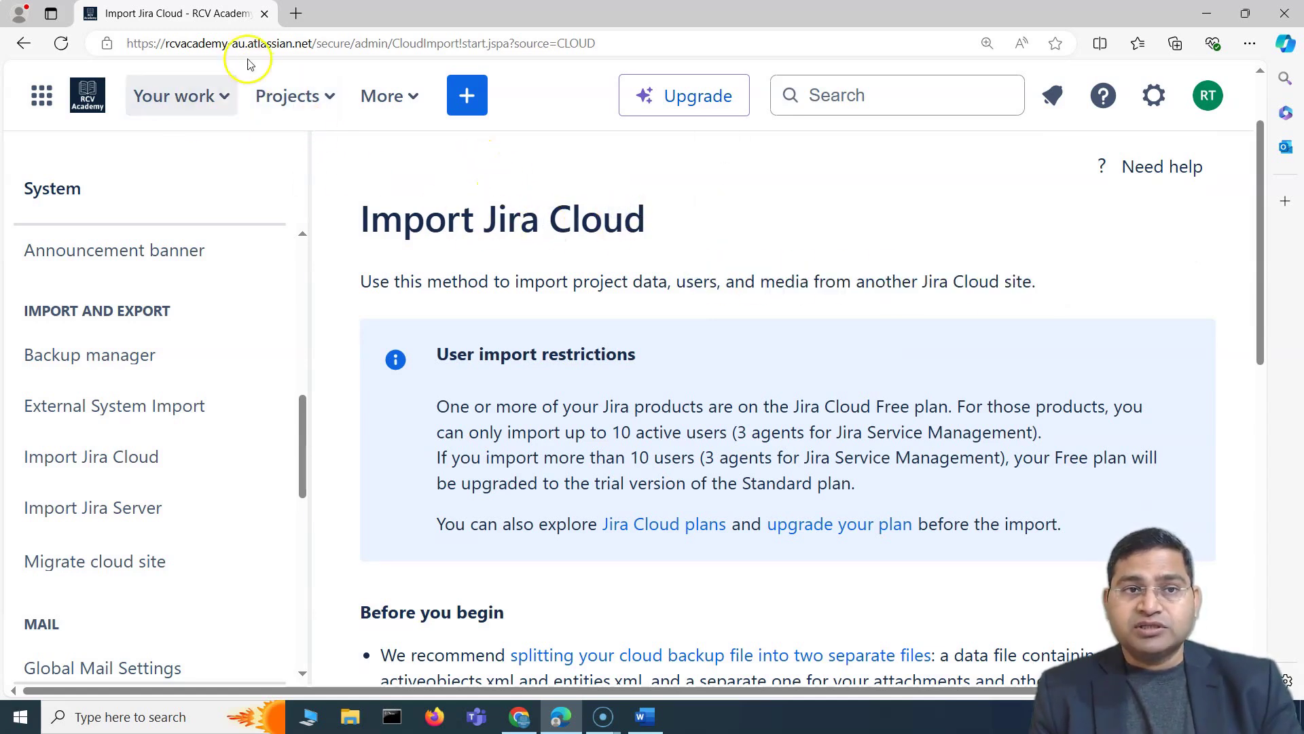
{"action": "scroll", "coordinate": [431, 425], "scroll_direction": "down", "scroll_amount": 1}
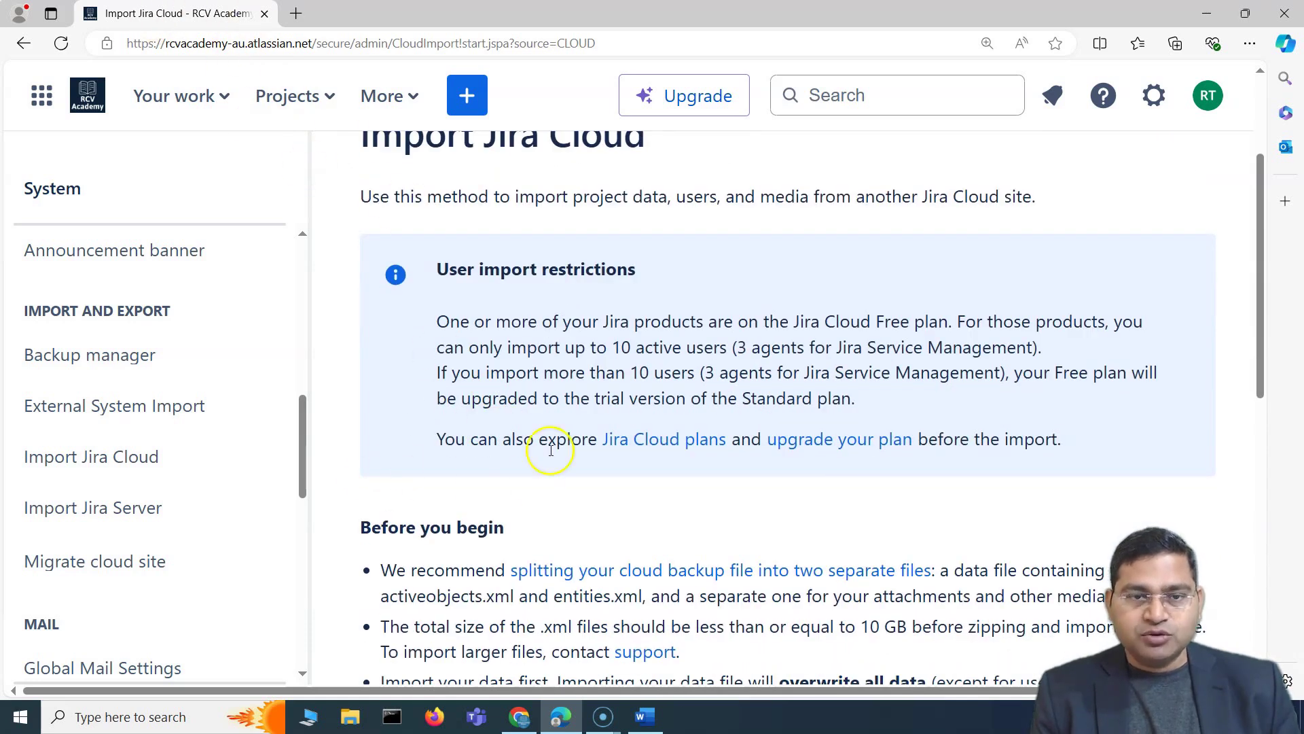
{"action": "scroll", "coordinate": [437, 462], "scroll_direction": "down", "scroll_amount": 3}
{"action": "scroll", "coordinate": [437, 462], "scroll_direction": "down", "scroll_amount": 2}
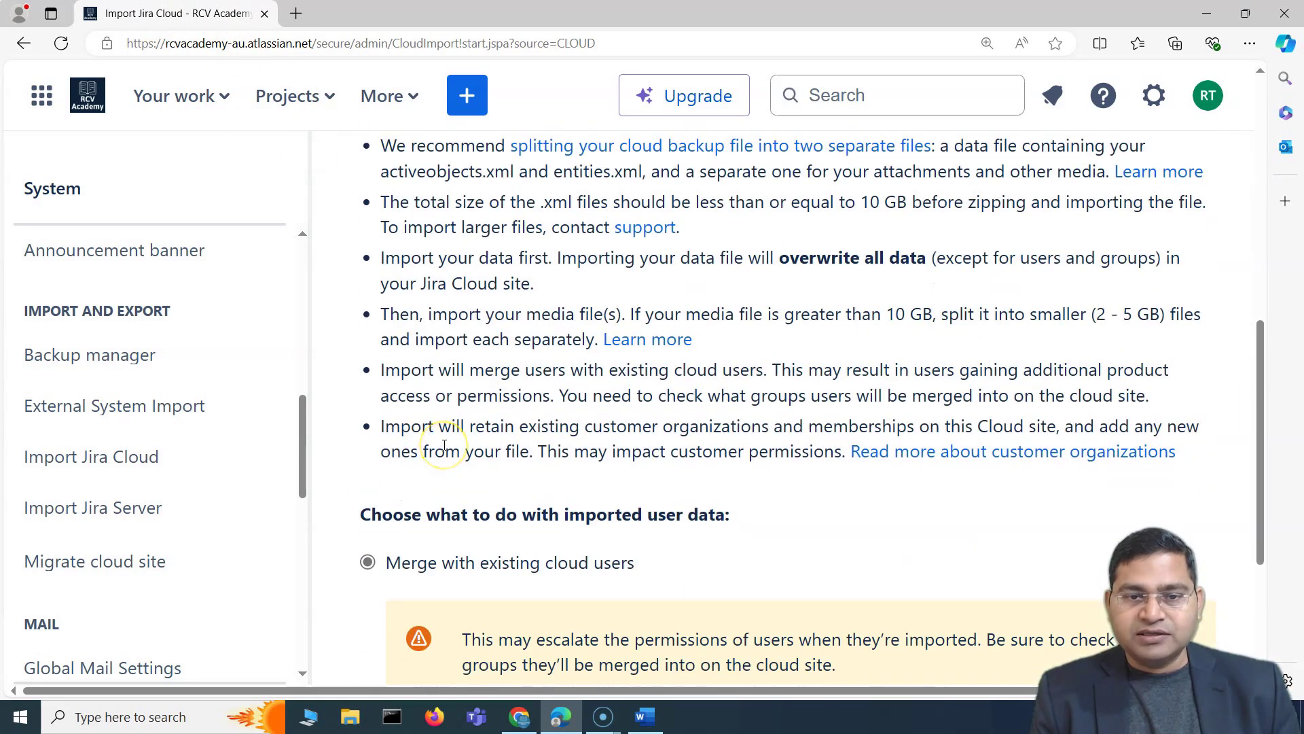
{"action": "scroll", "coordinate": [444, 445], "scroll_direction": "down", "scroll_amount": 3}
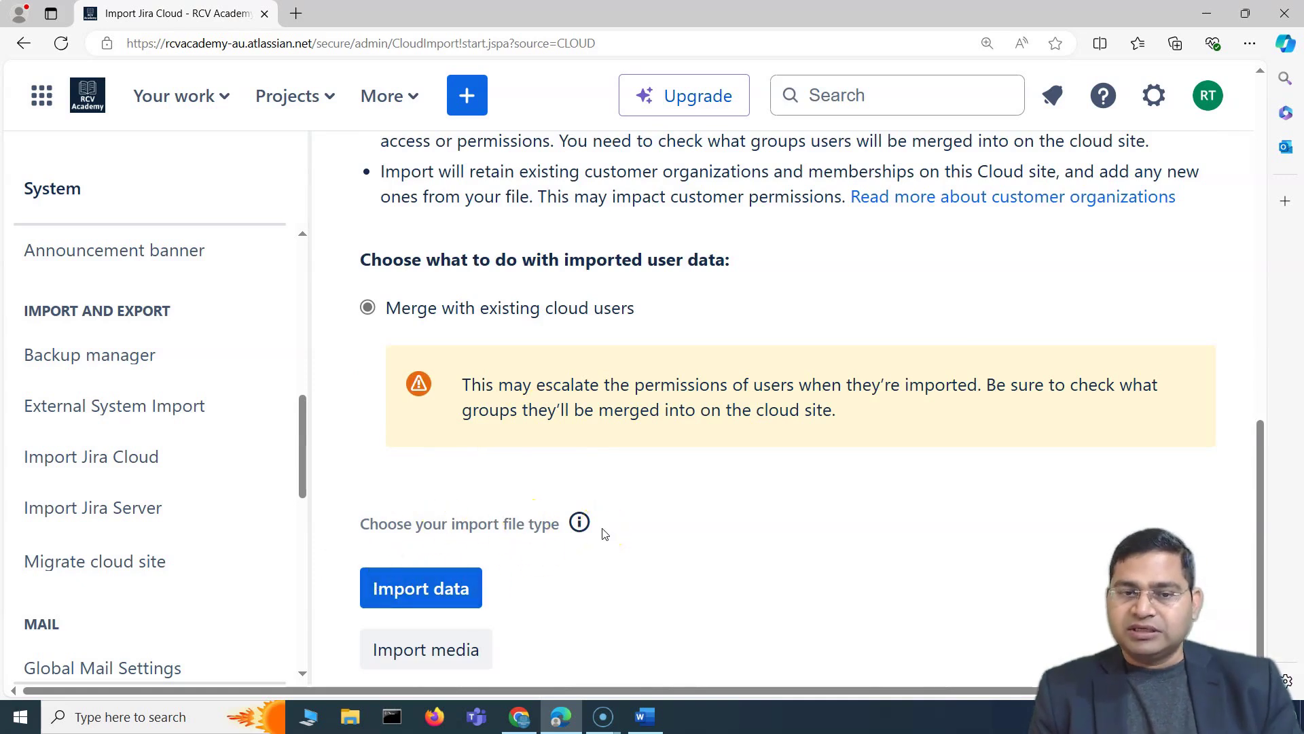
- Try Import data, dismiss the outdated-backup warning, check the Projects menu, then retry the import
{"action": "left_click", "coordinate": [422, 591]}
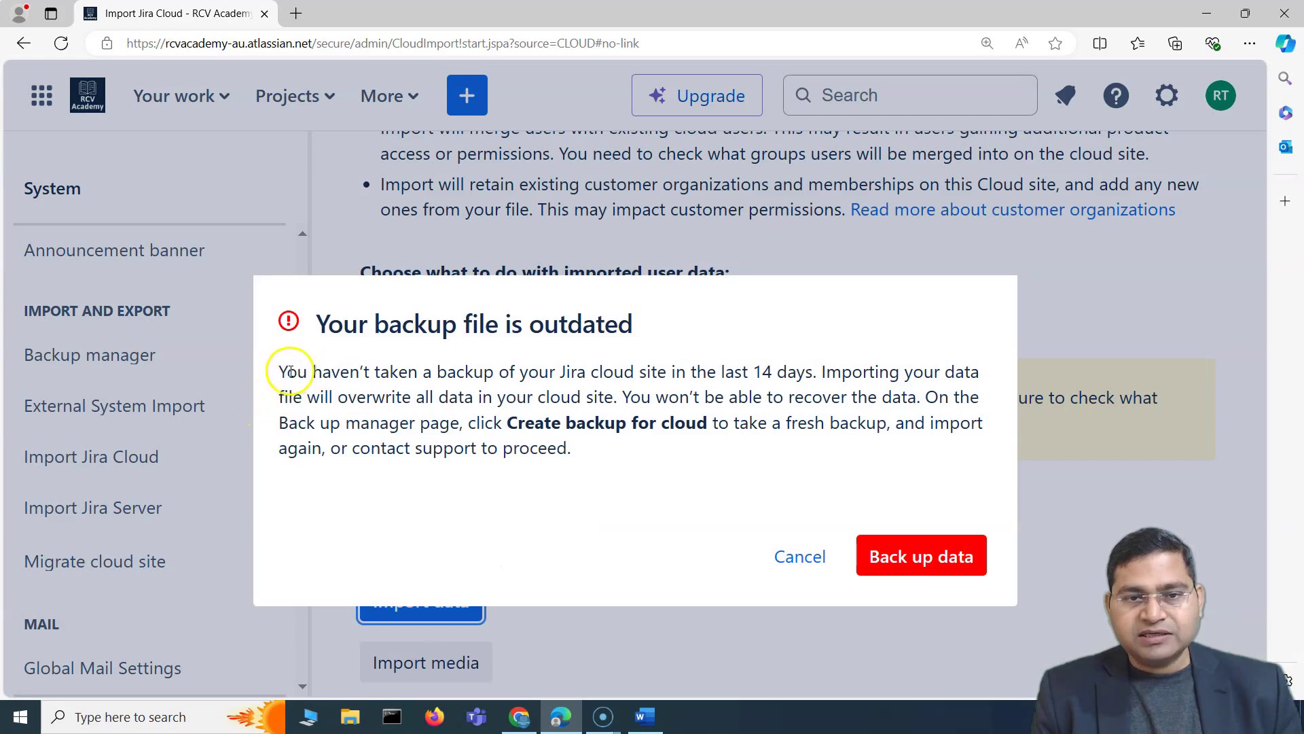
{"action": "left_click", "coordinate": [798, 558]}
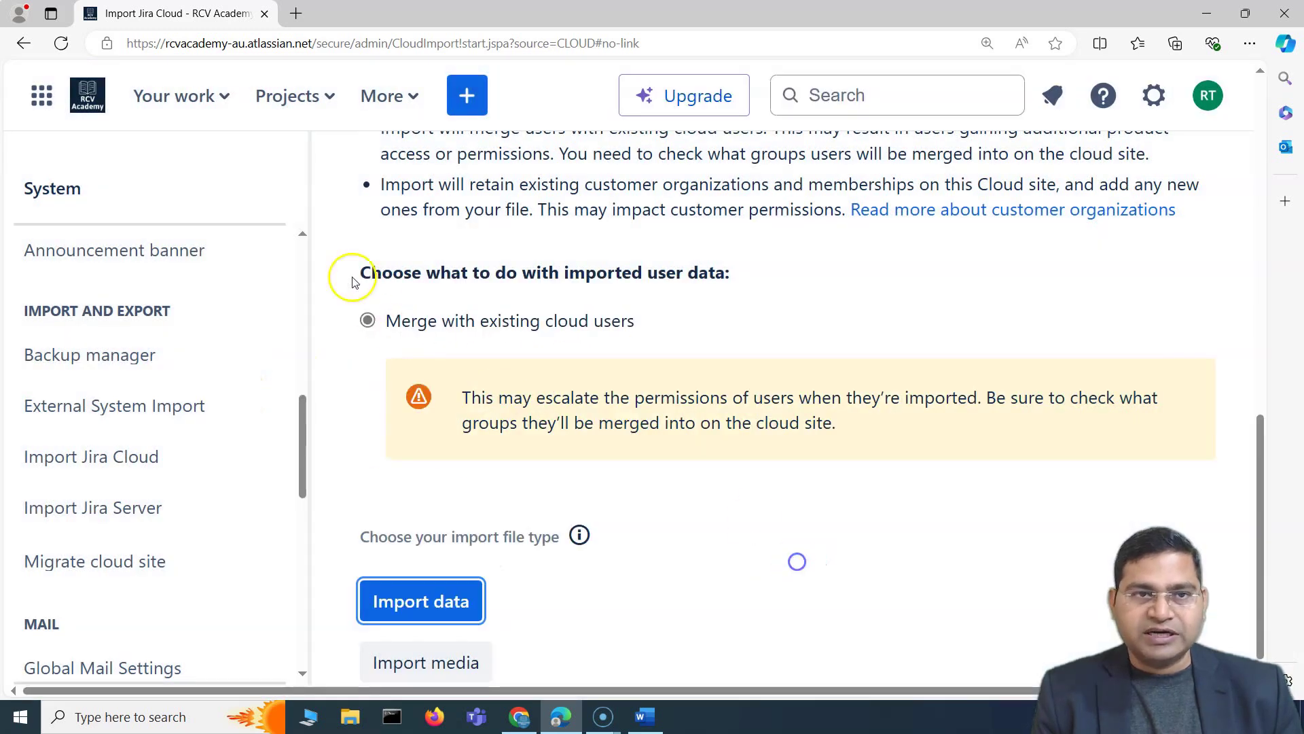
{"action": "left_click", "coordinate": [333, 116]}
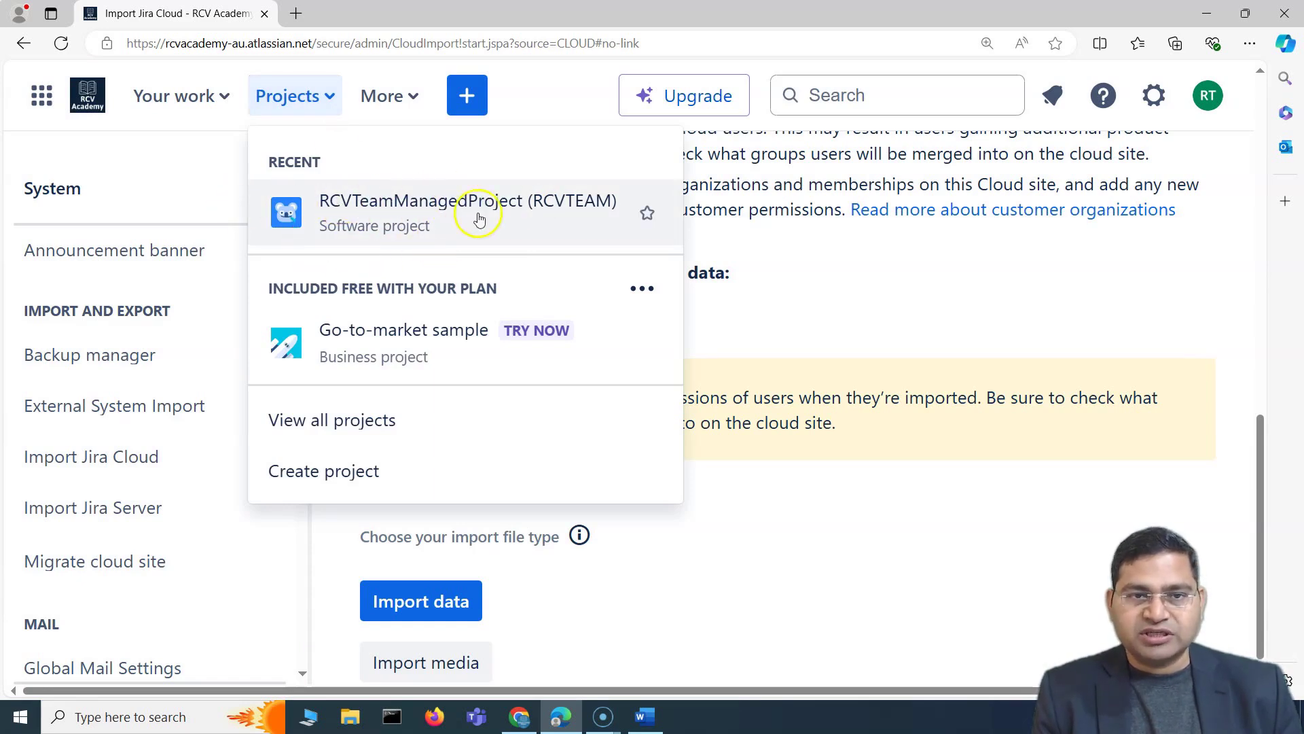
{"action": "left_click", "coordinate": [858, 362]}
{"action": "left_click", "coordinate": [406, 604]}
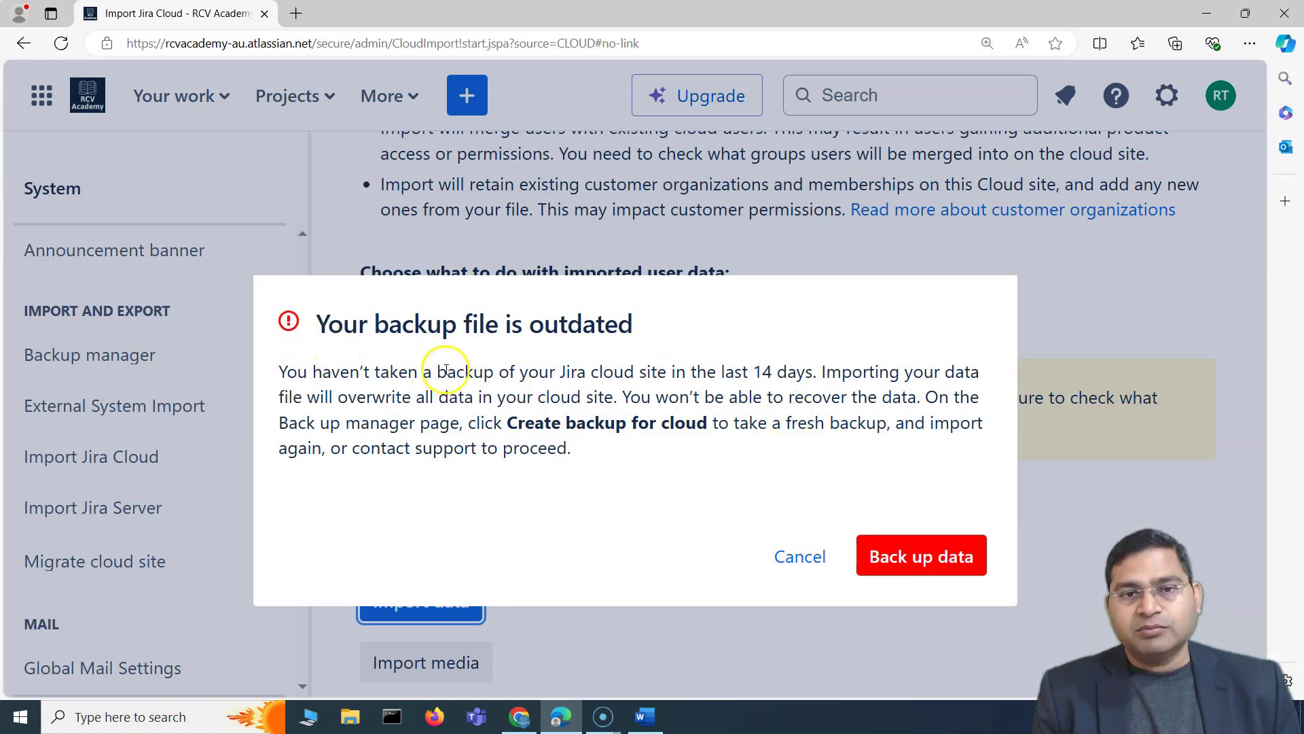
- Create a fresh cloud backup and download it as jira-export (1).zip
{"action": "left_click", "coordinate": [930, 558]}
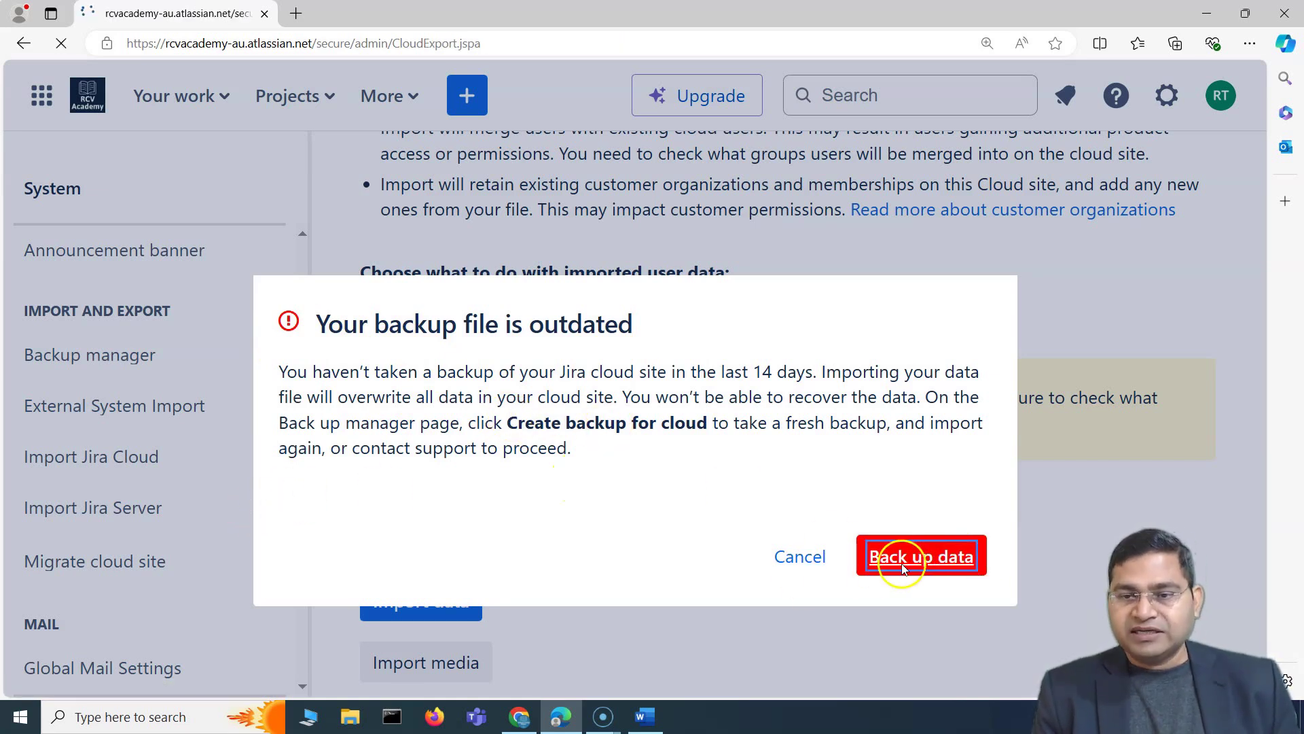
{"action": "scroll", "coordinate": [423, 344], "scroll_direction": "down", "scroll_amount": 5}
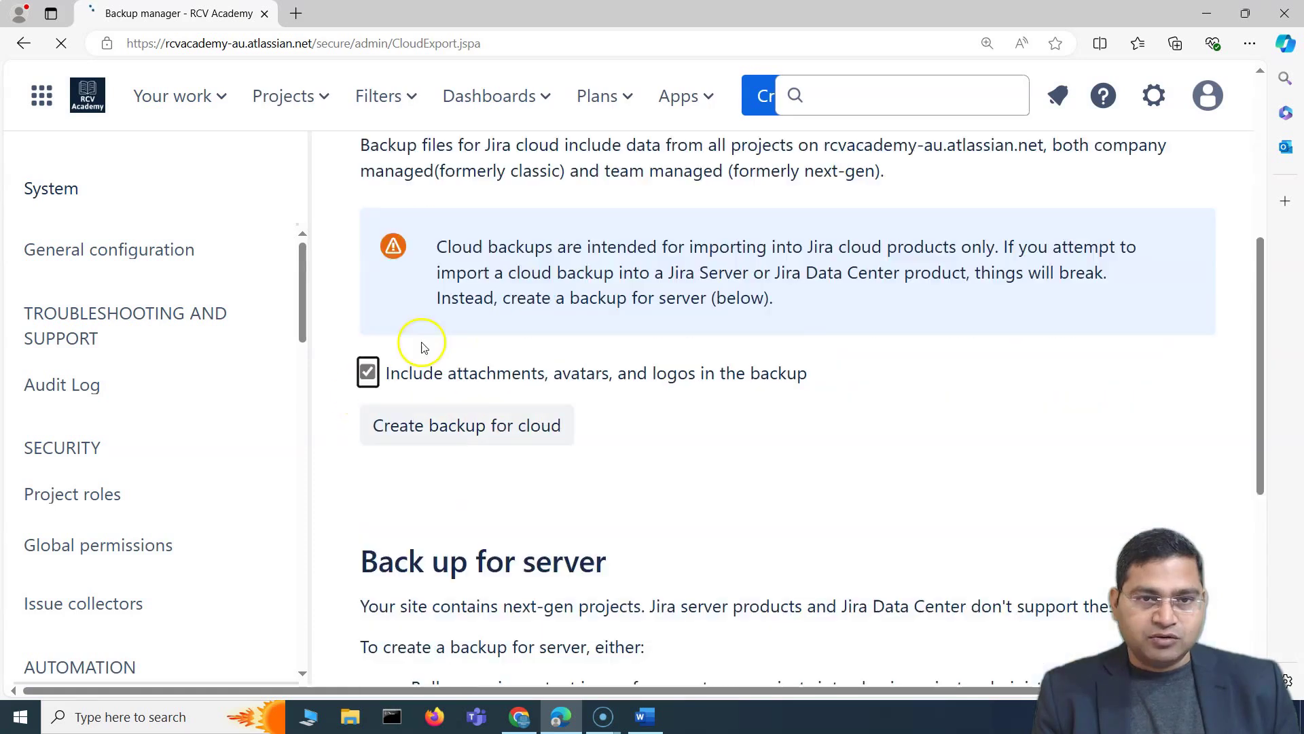
{"action": "left_click", "coordinate": [450, 437]}
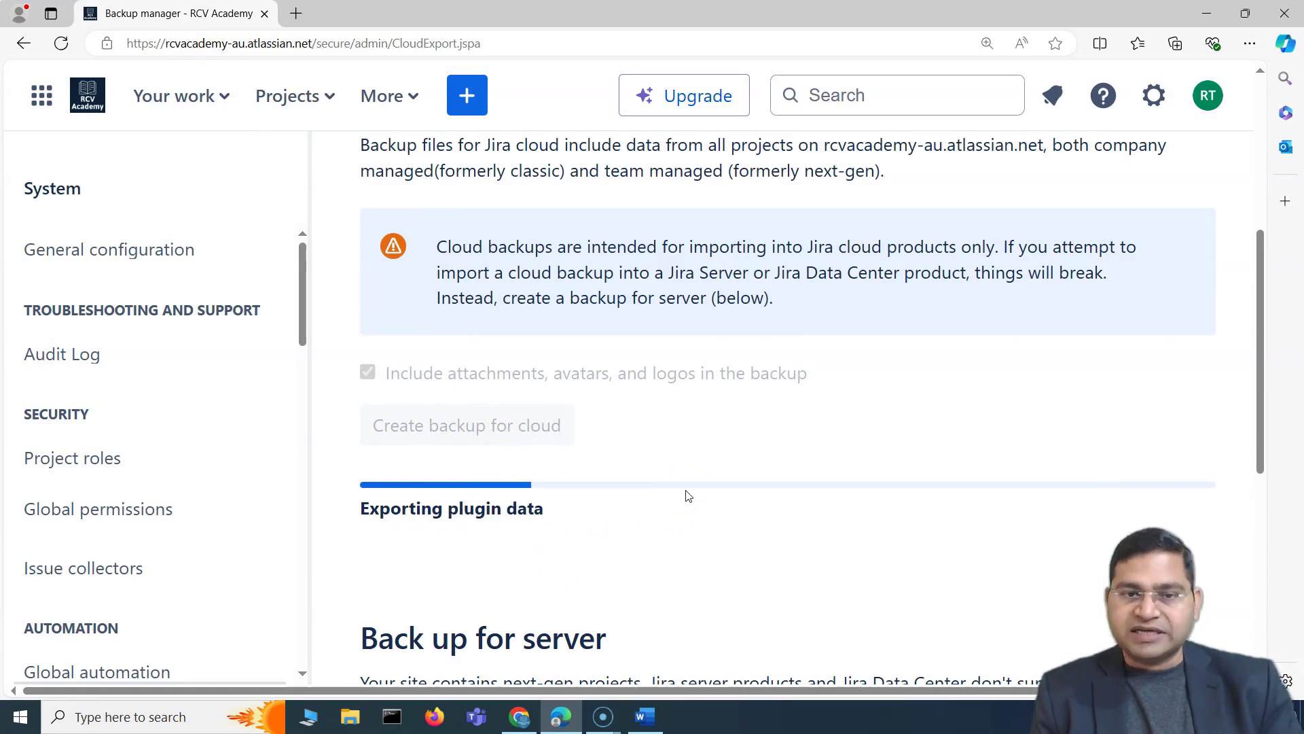
{"action": "left_click", "coordinate": [483, 506]}
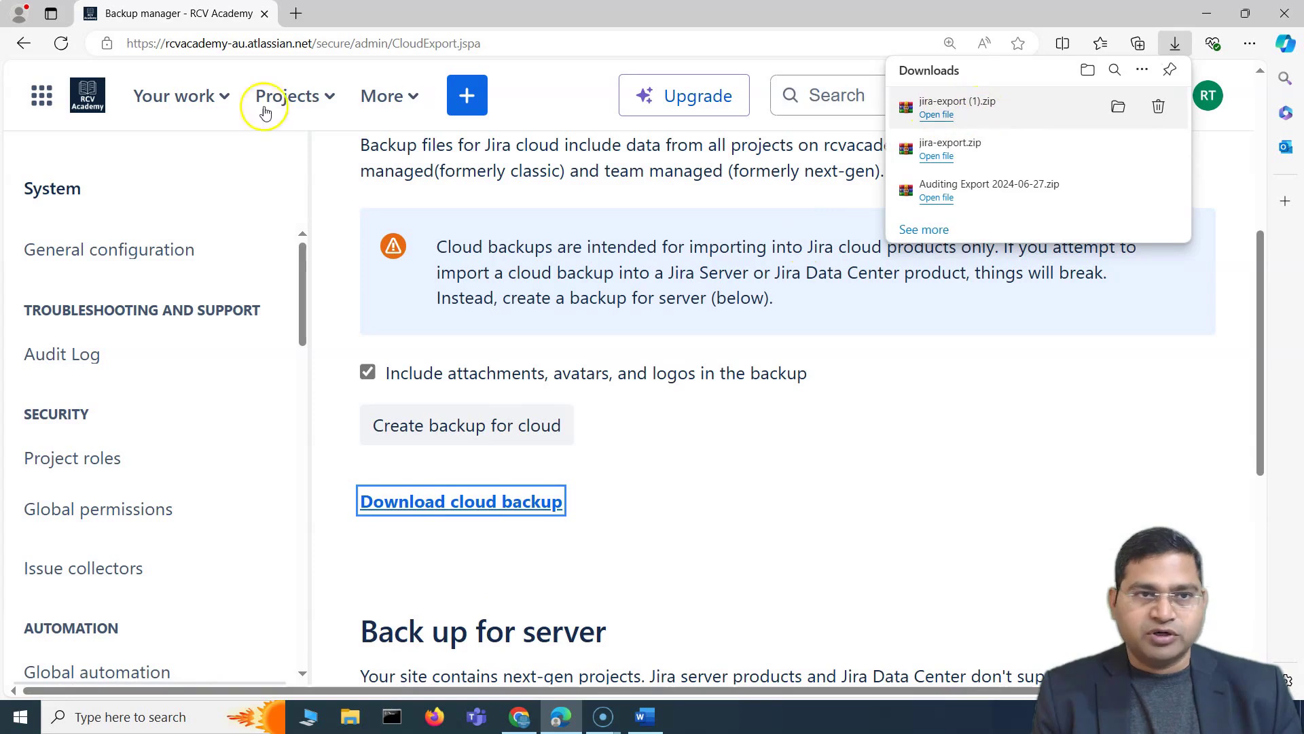
{"action": "left_click", "coordinate": [824, 399]}
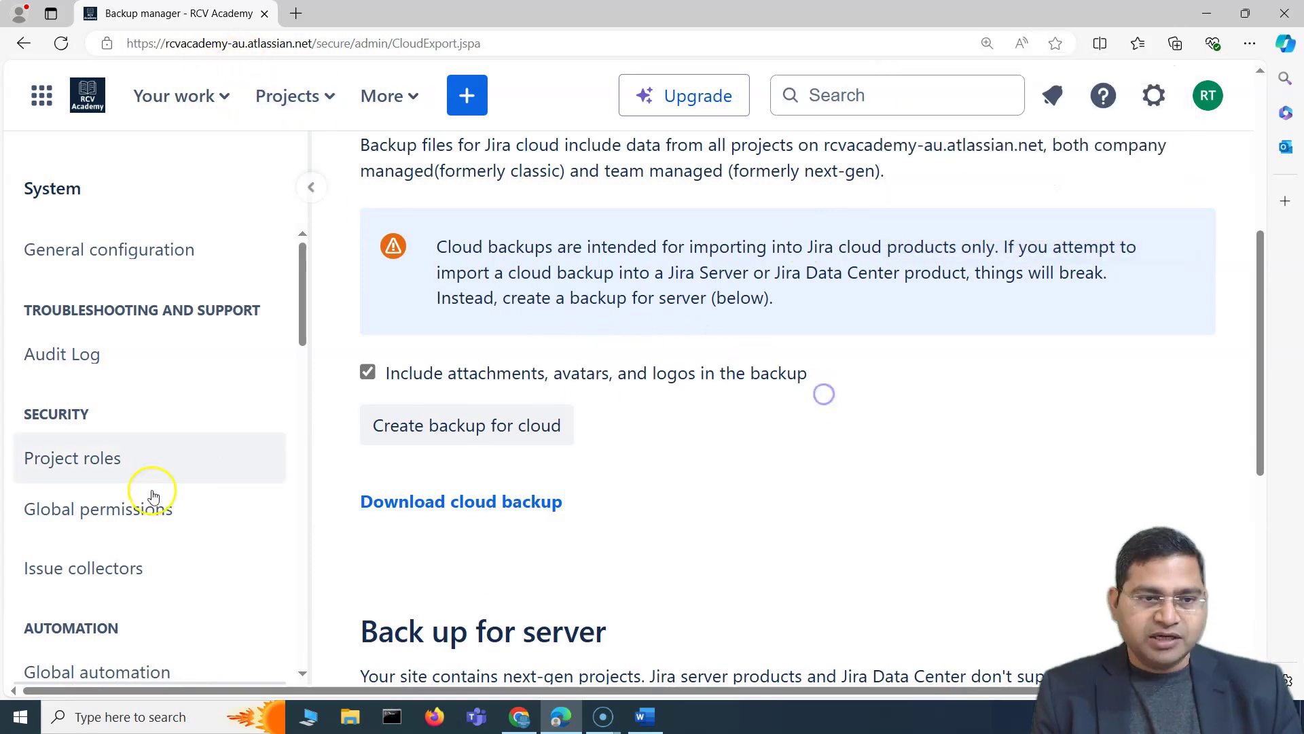
{"action": "scroll", "coordinate": [163, 509], "scroll_direction": "down", "scroll_amount": 5}
- Upload jira-export.zip from Downloads as the Import Jira Cloud data file
{"action": "left_click", "coordinate": [143, 553]}
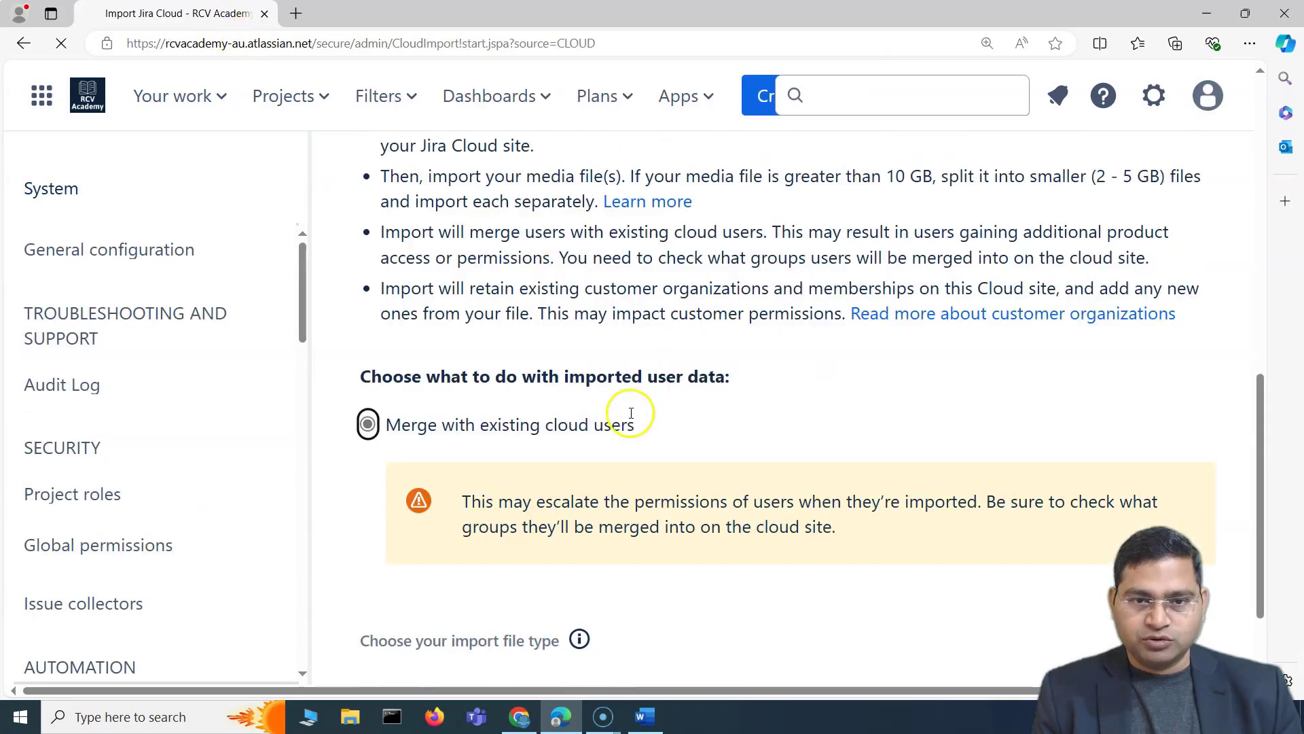
{"action": "scroll", "coordinate": [615, 422], "scroll_direction": "down", "scroll_amount": 2}
{"action": "left_click", "coordinate": [410, 604]}
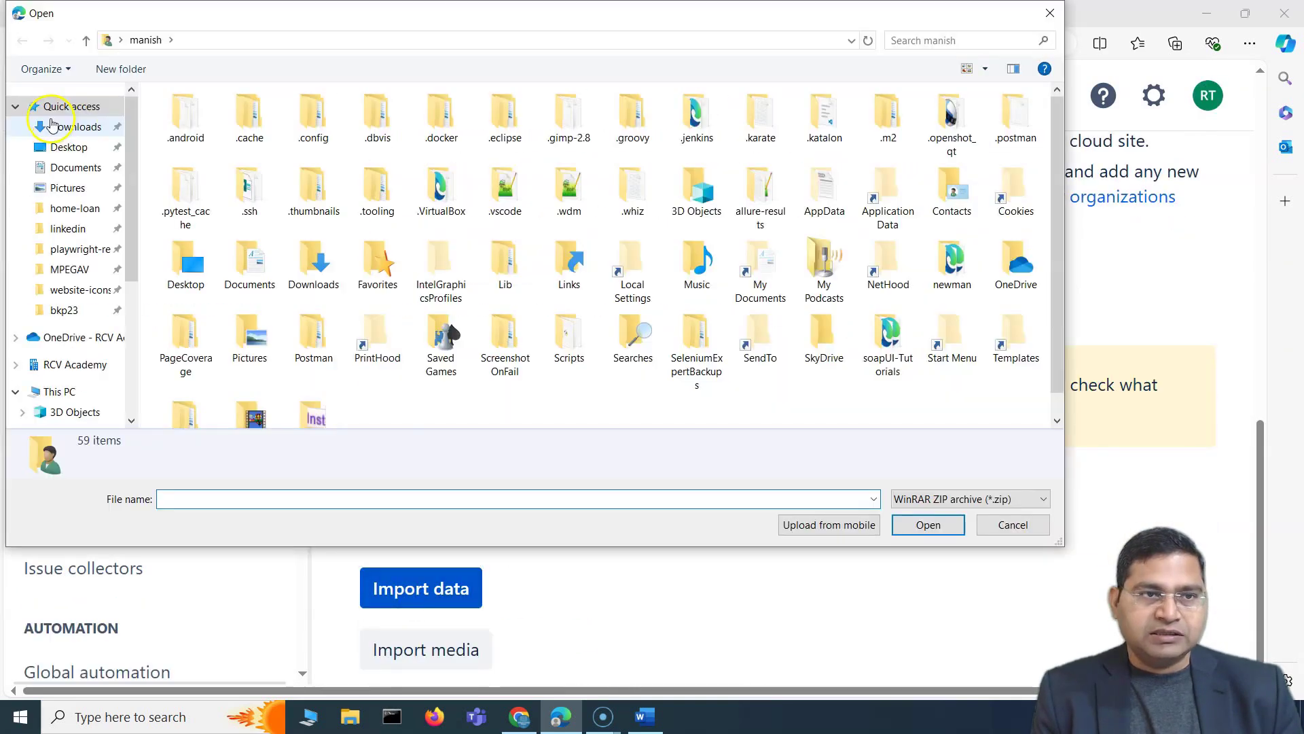
{"action": "left_click", "coordinate": [54, 126]}
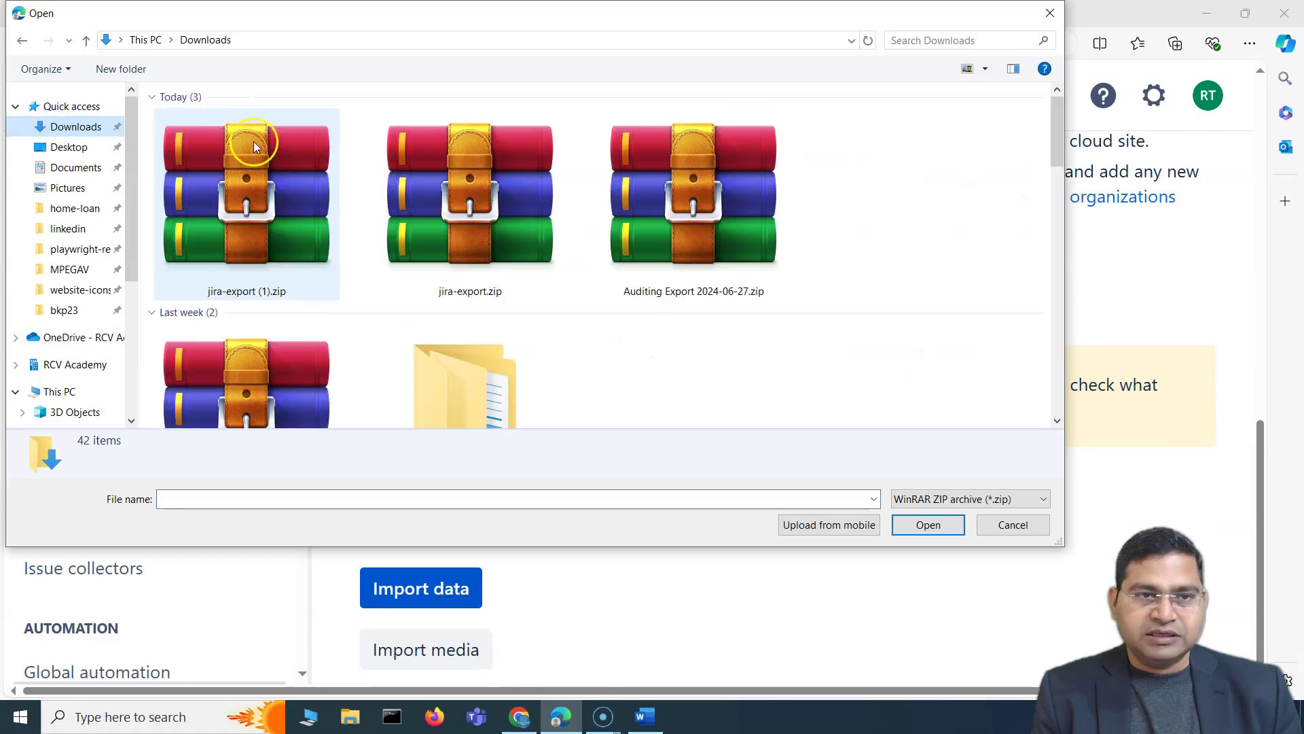
{"action": "left_click", "coordinate": [469, 202]}
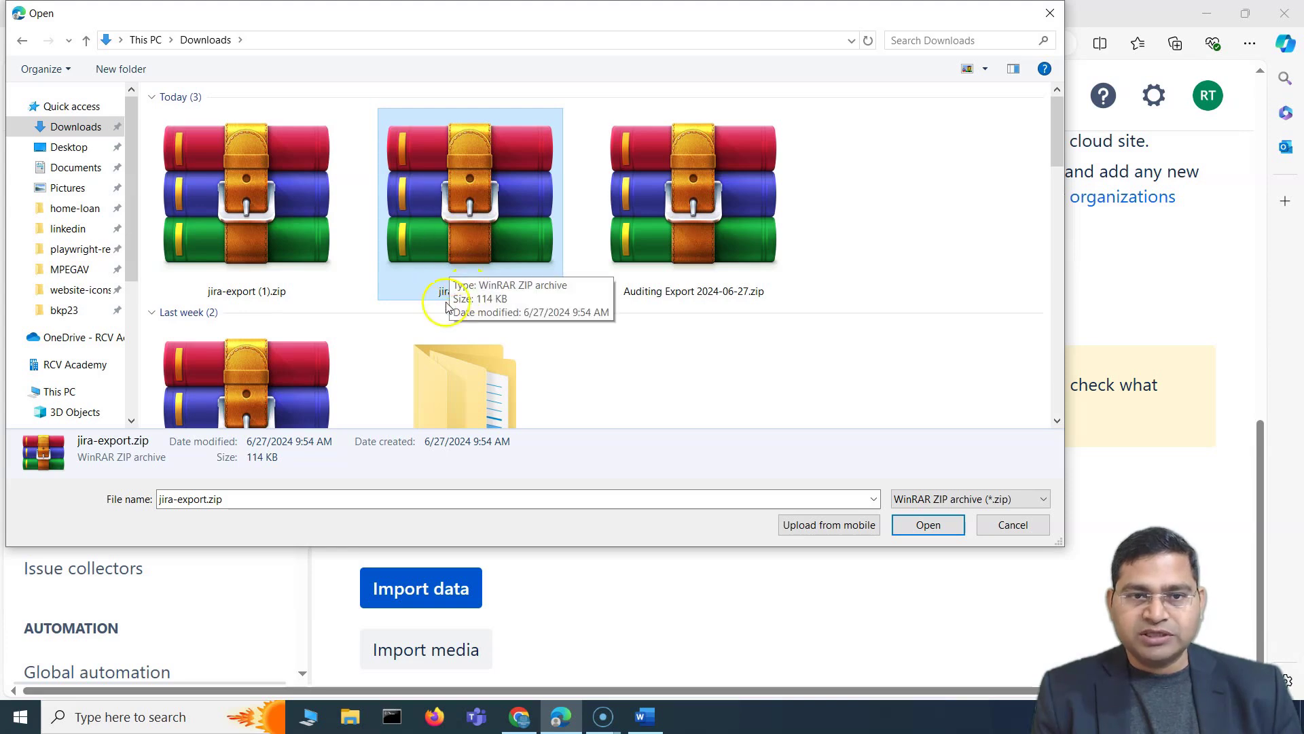
{"action": "left_click", "coordinate": [928, 525]}
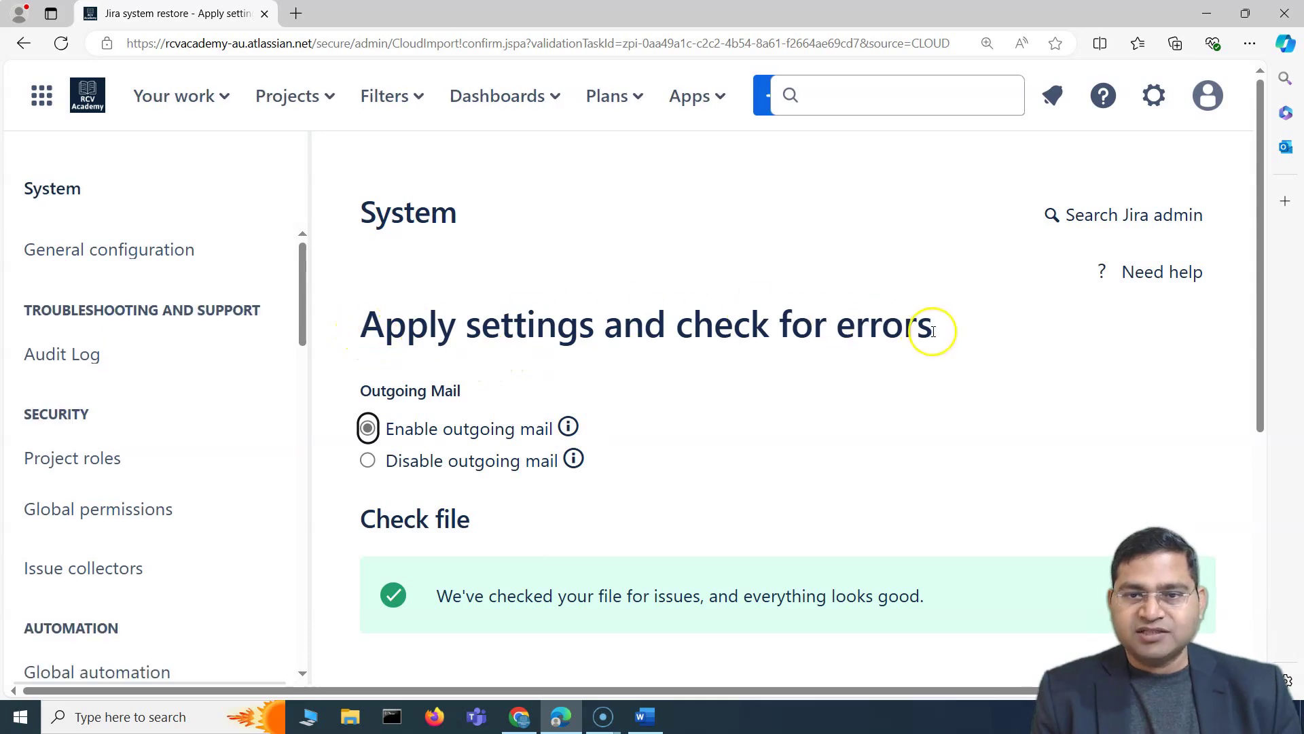
- Highlight the file check result and the paragraphs about overwriting or merging existing users
{"action": "scroll", "coordinate": [561, 346], "scroll_direction": "down", "scroll_amount": 3}
{"action": "left_click_drag", "start_coordinate": [460, 426], "coordinate": [951, 434]}
{"action": "left_click", "coordinate": [620, 405]}
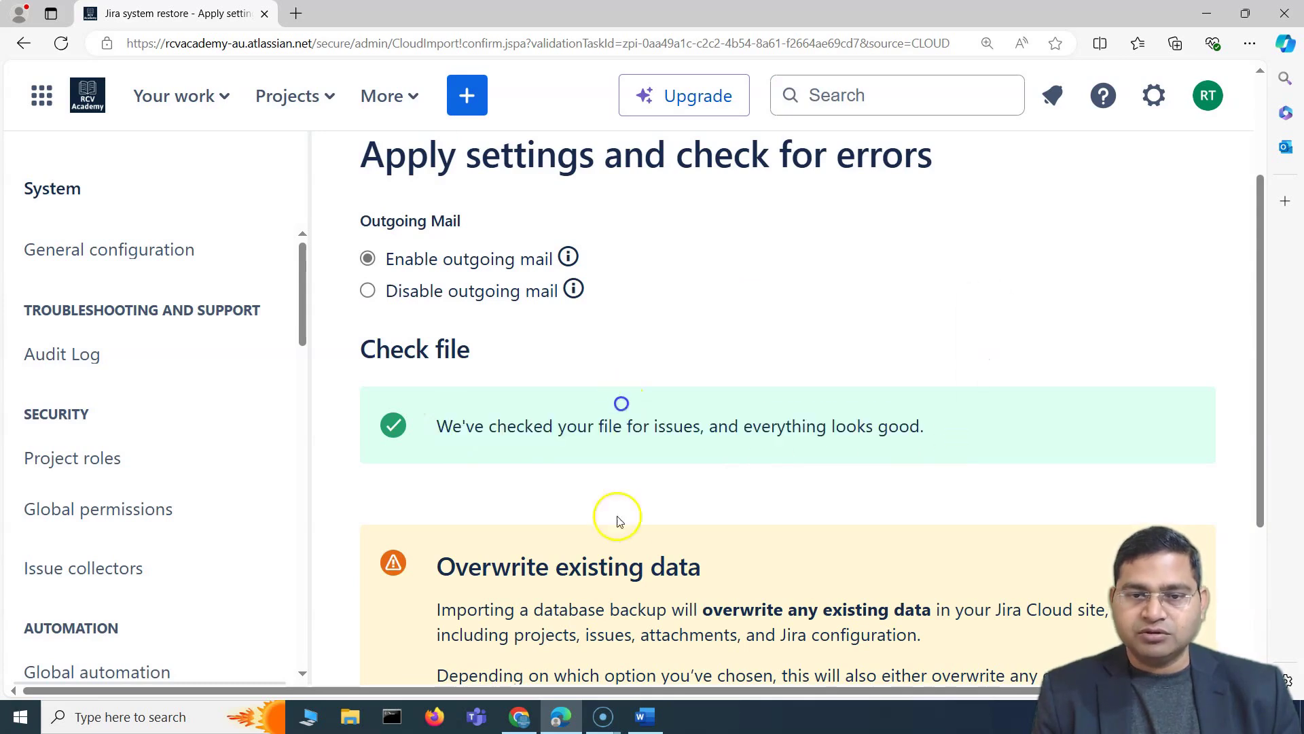
{"action": "scroll", "coordinate": [620, 405], "scroll_direction": "down", "scroll_amount": 3}
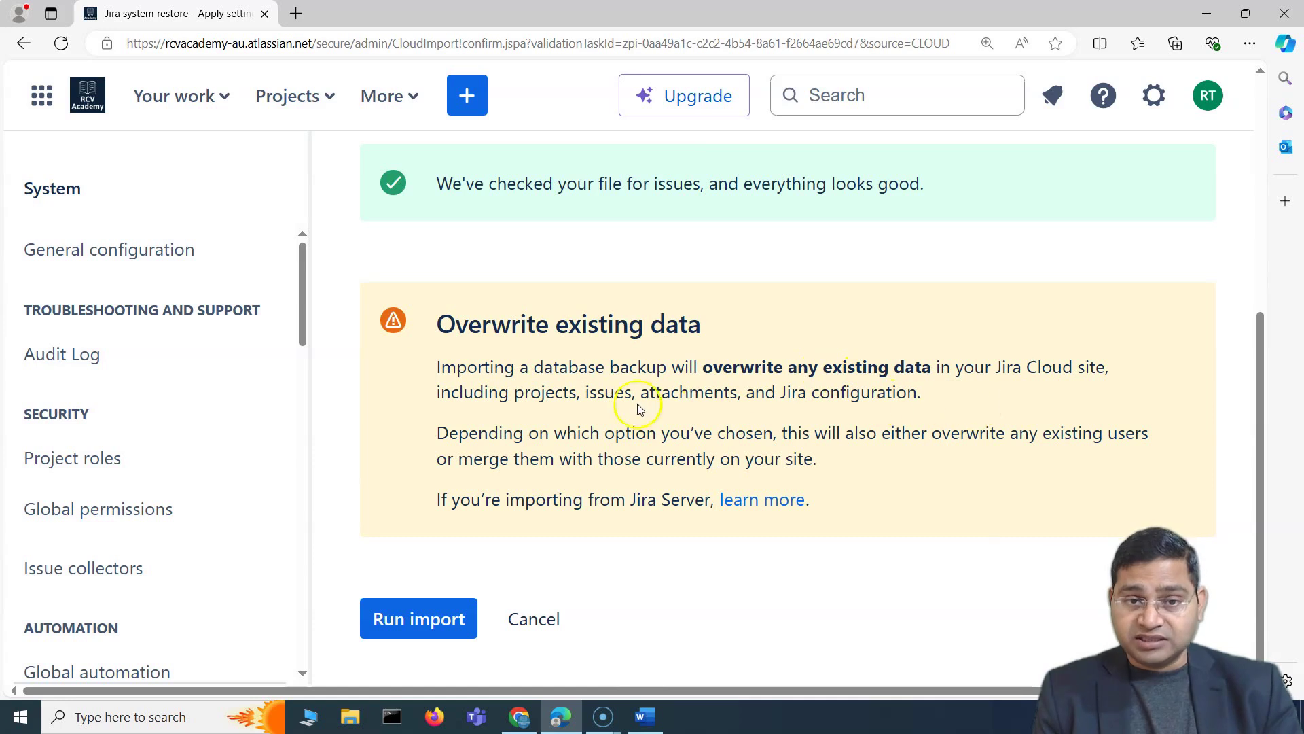
{"action": "left_click_drag", "start_coordinate": [445, 436], "coordinate": [793, 450]}
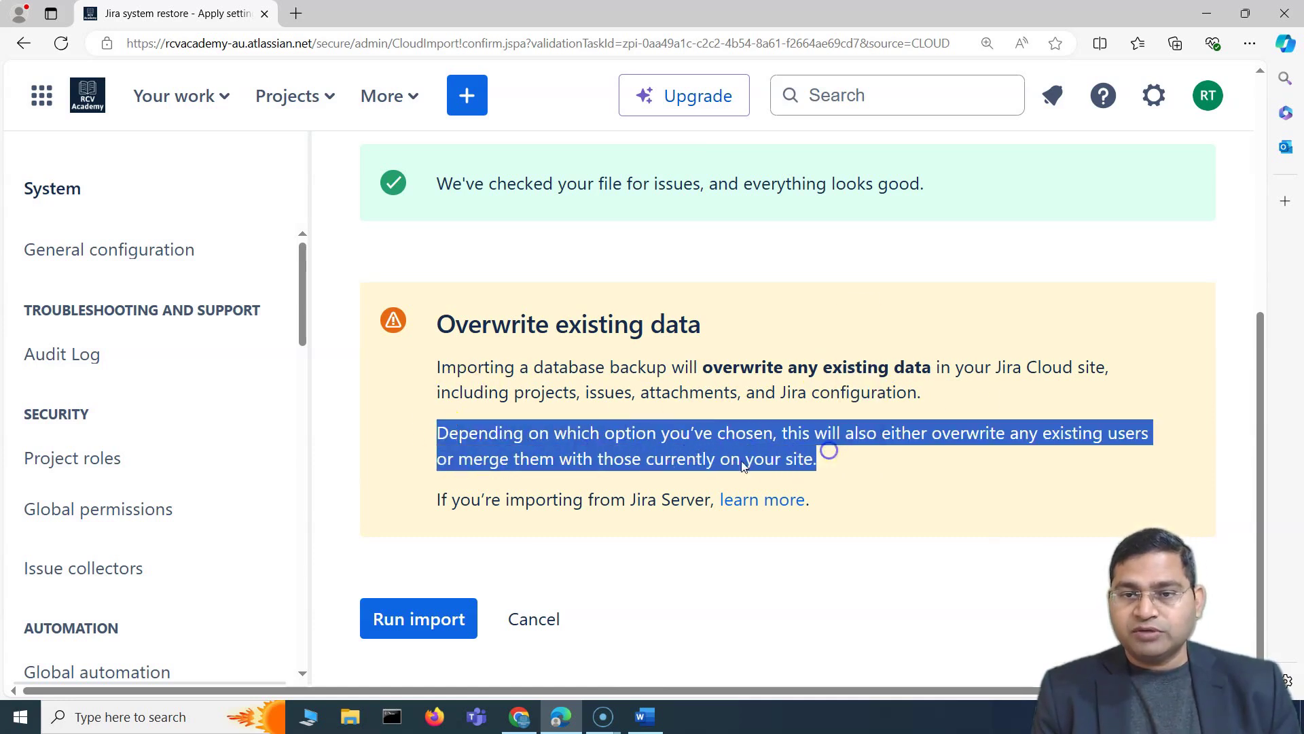
{"action": "left_click", "coordinate": [1012, 469]}
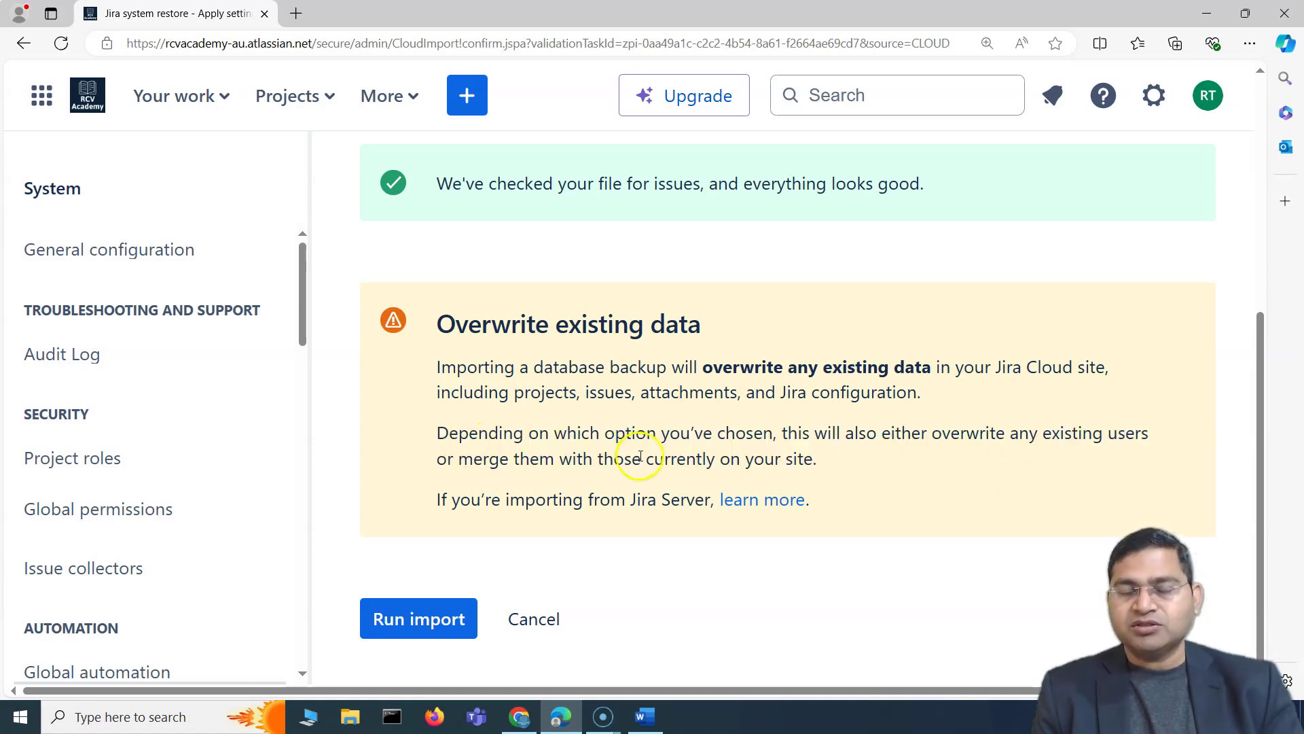
{"action": "left_click_drag", "start_coordinate": [820, 457], "coordinate": [781, 432]}
{"action": "left_click", "coordinate": [870, 424]}
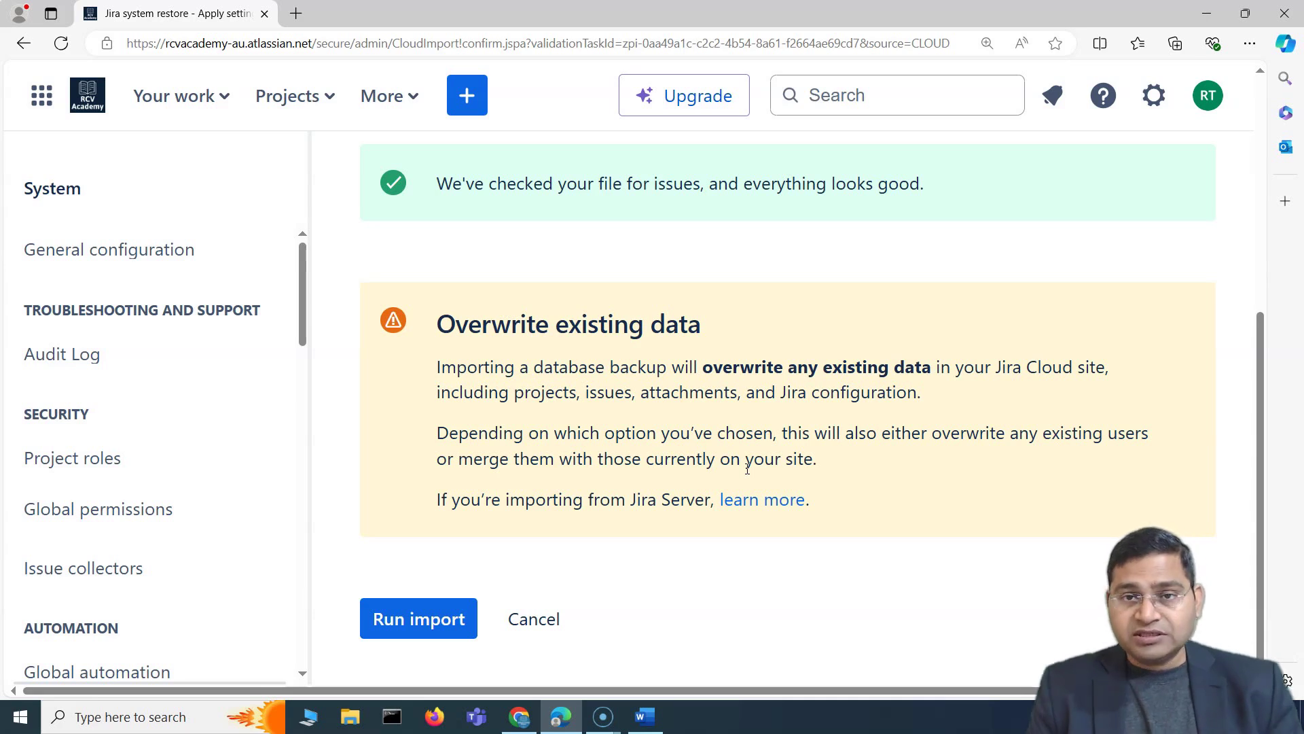
- Highlight the Overwrite existing data warning, then run the import
{"action": "left_click_drag", "start_coordinate": [813, 462], "coordinate": [786, 368]}
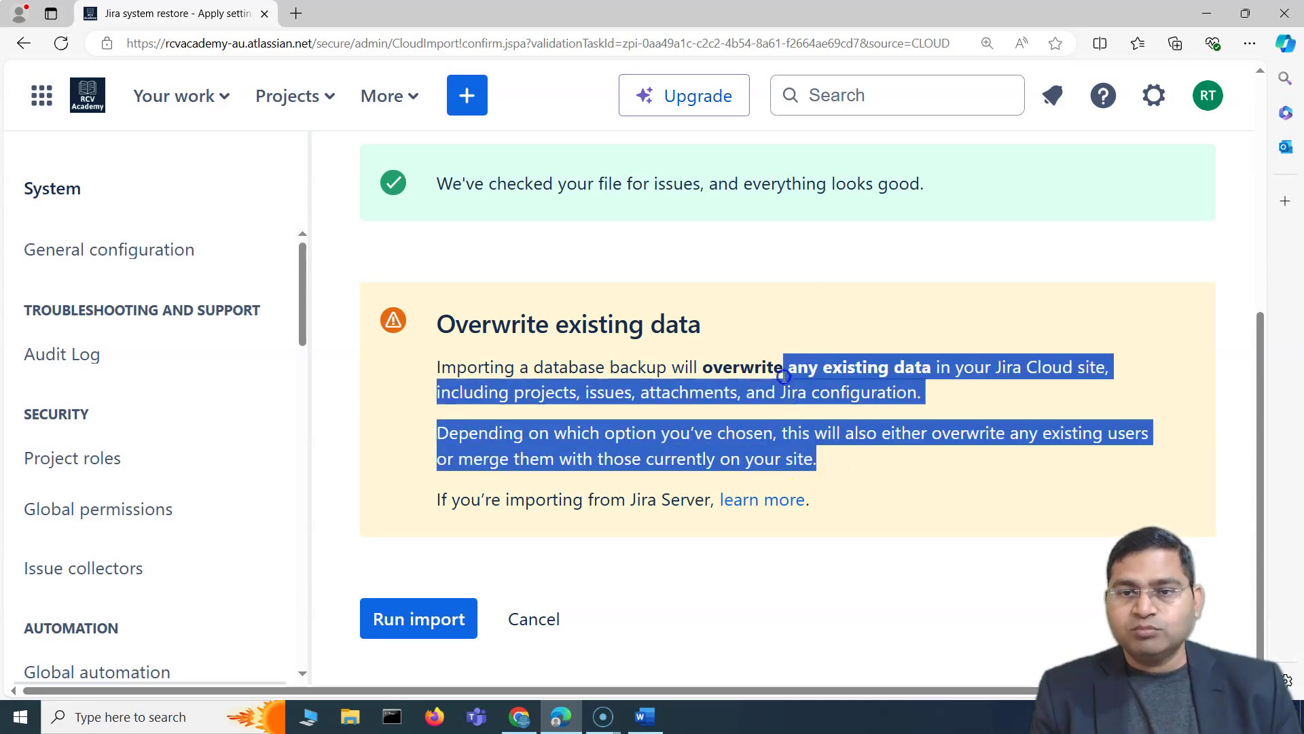
{"action": "left_click", "coordinate": [731, 443]}
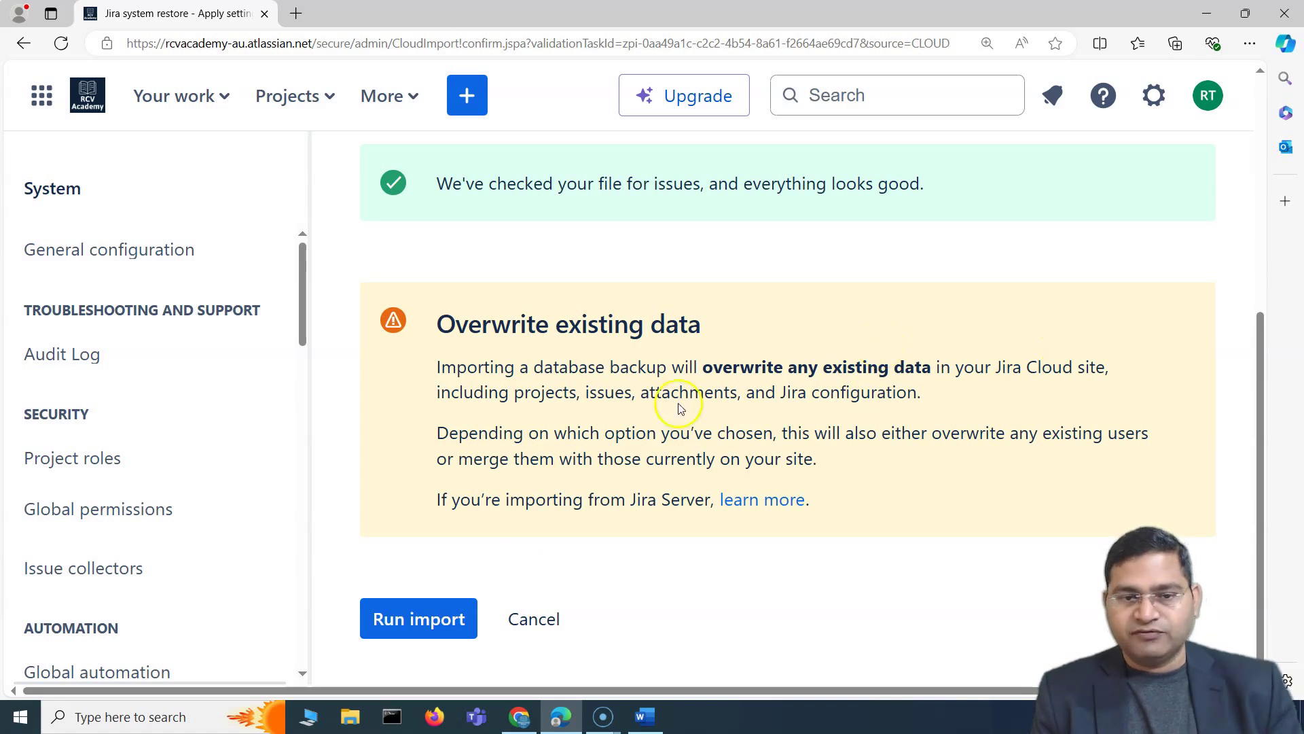
{"action": "left_click", "coordinate": [417, 622]}
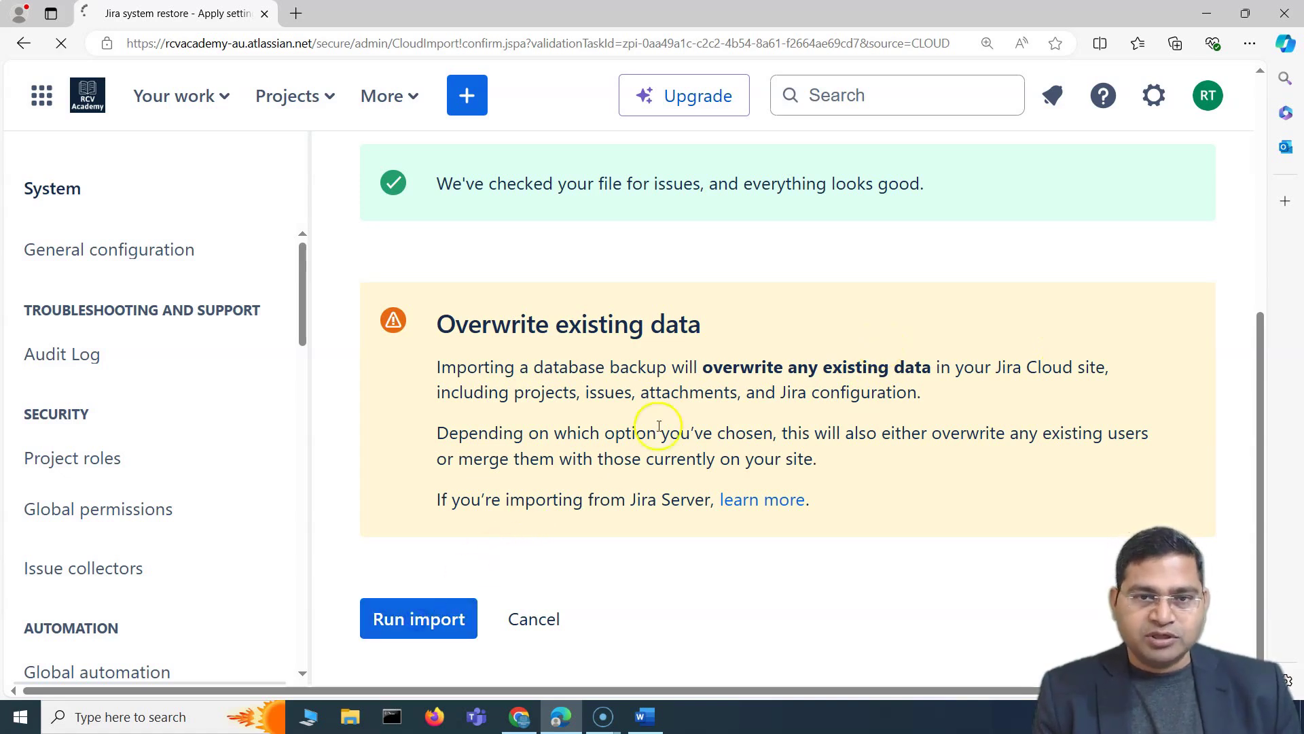
- Scroll up and down the Running import page while the import progress steps finish
{"action": "scroll", "coordinate": [552, 410], "scroll_direction": "down", "scroll_amount": 1}
{"action": "scroll", "coordinate": [311, 294], "scroll_direction": "down", "scroll_amount": 1}
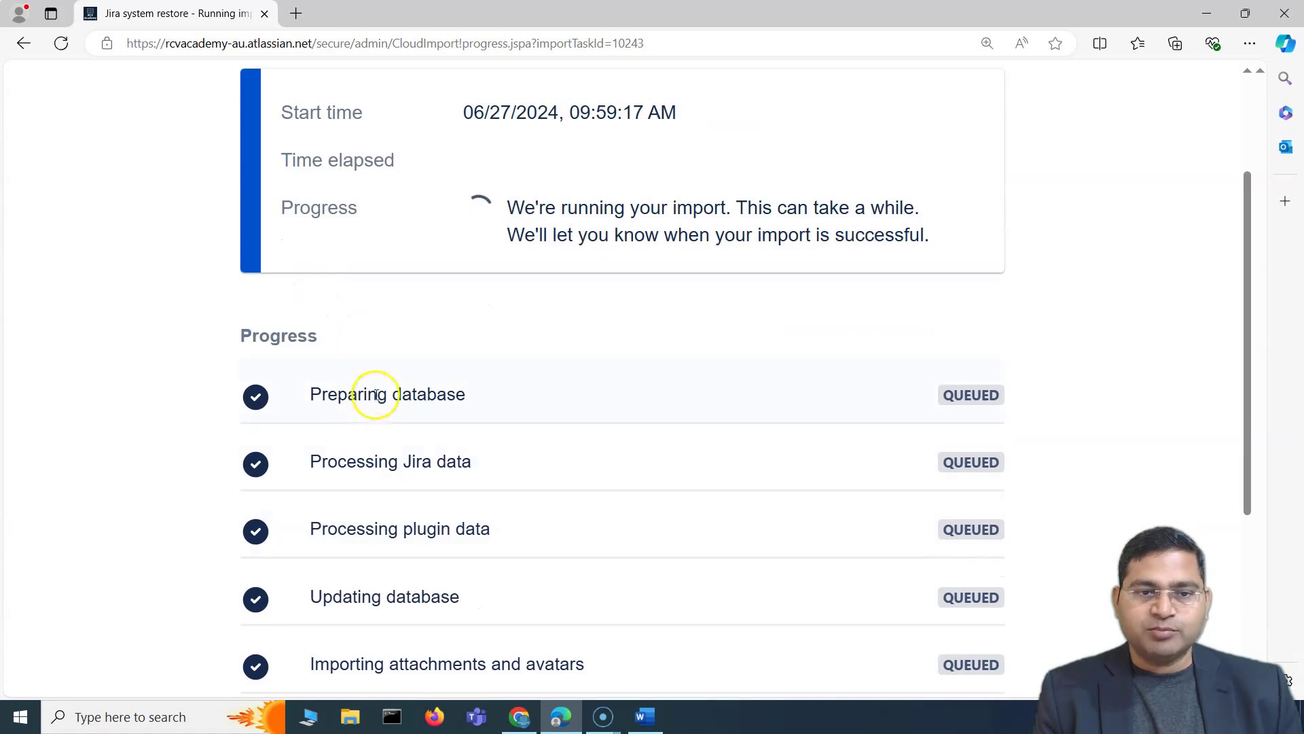
{"action": "scroll", "coordinate": [347, 433], "scroll_direction": "down", "scroll_amount": 1}
{"action": "scroll", "coordinate": [459, 486], "scroll_direction": "down", "scroll_amount": 3}
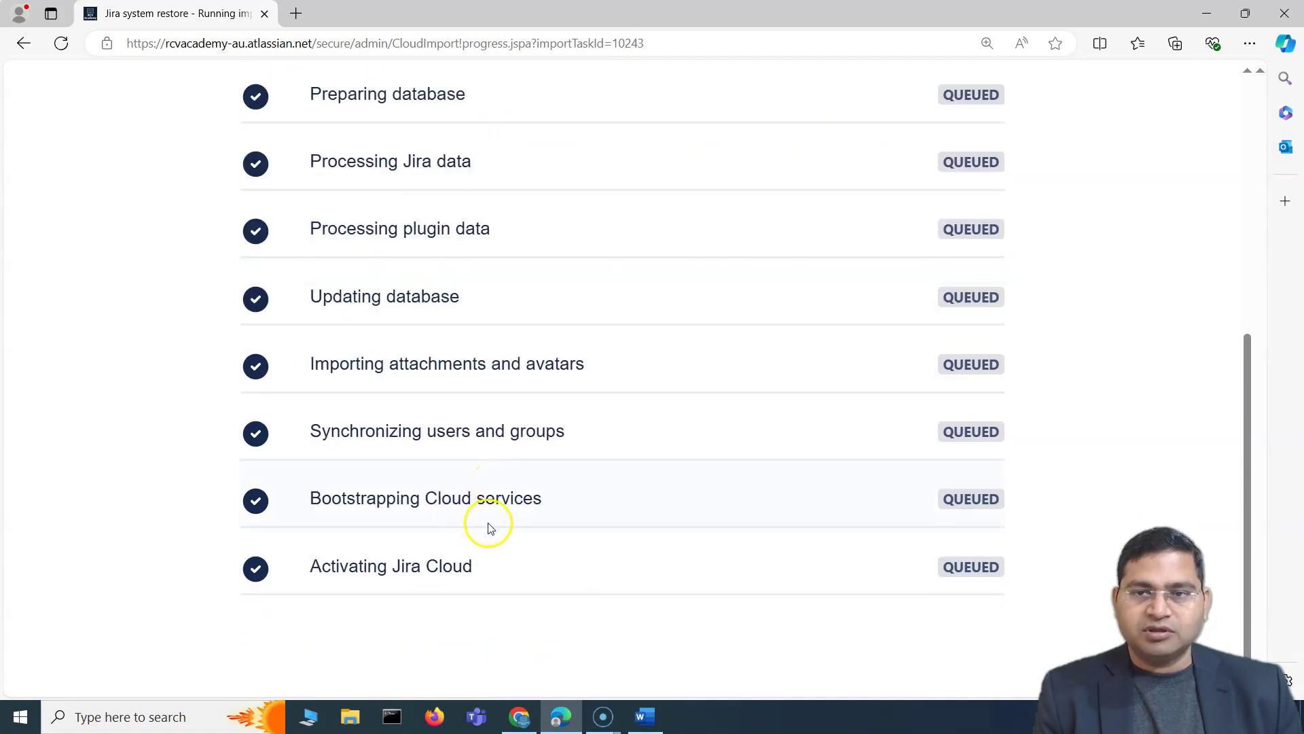
{"action": "scroll", "coordinate": [503, 443], "scroll_direction": "up", "scroll_amount": 4}
{"action": "scroll", "coordinate": [564, 435], "scroll_direction": "down", "scroll_amount": 5}
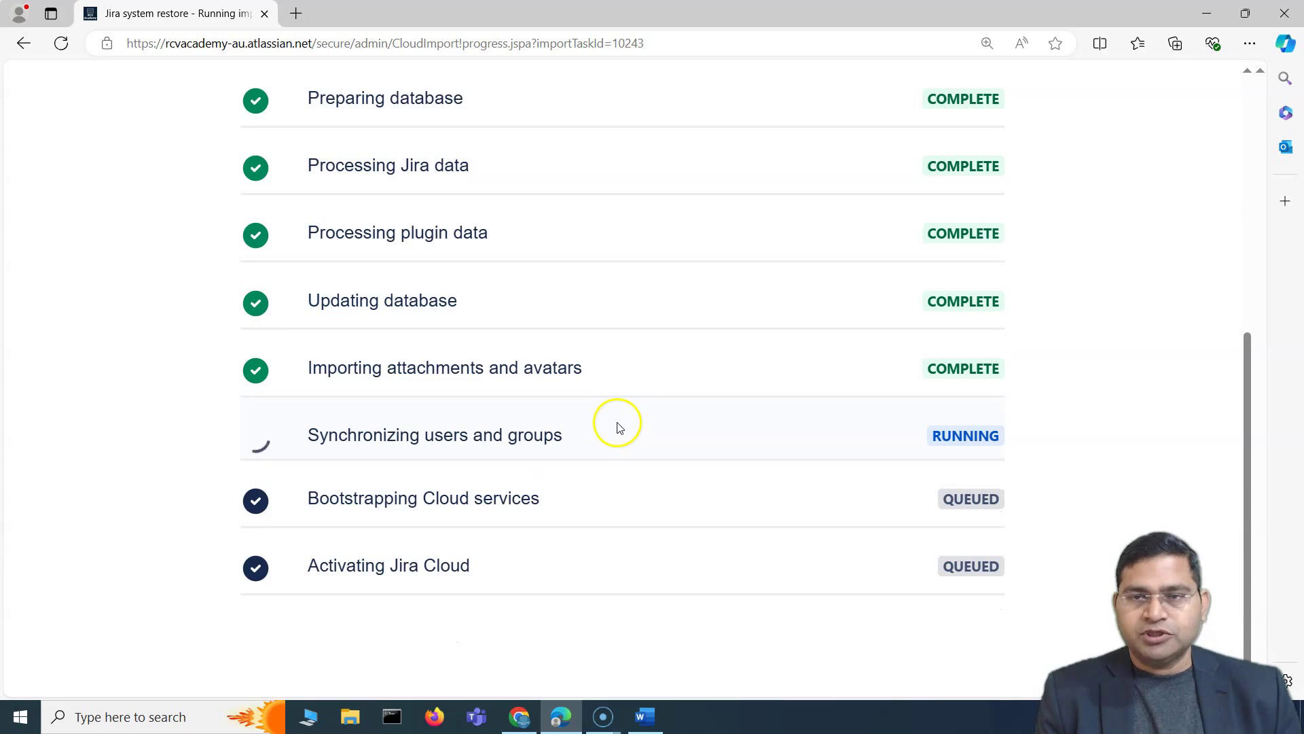
{"action": "scroll", "coordinate": [660, 472], "scroll_direction": "up", "scroll_amount": 1}
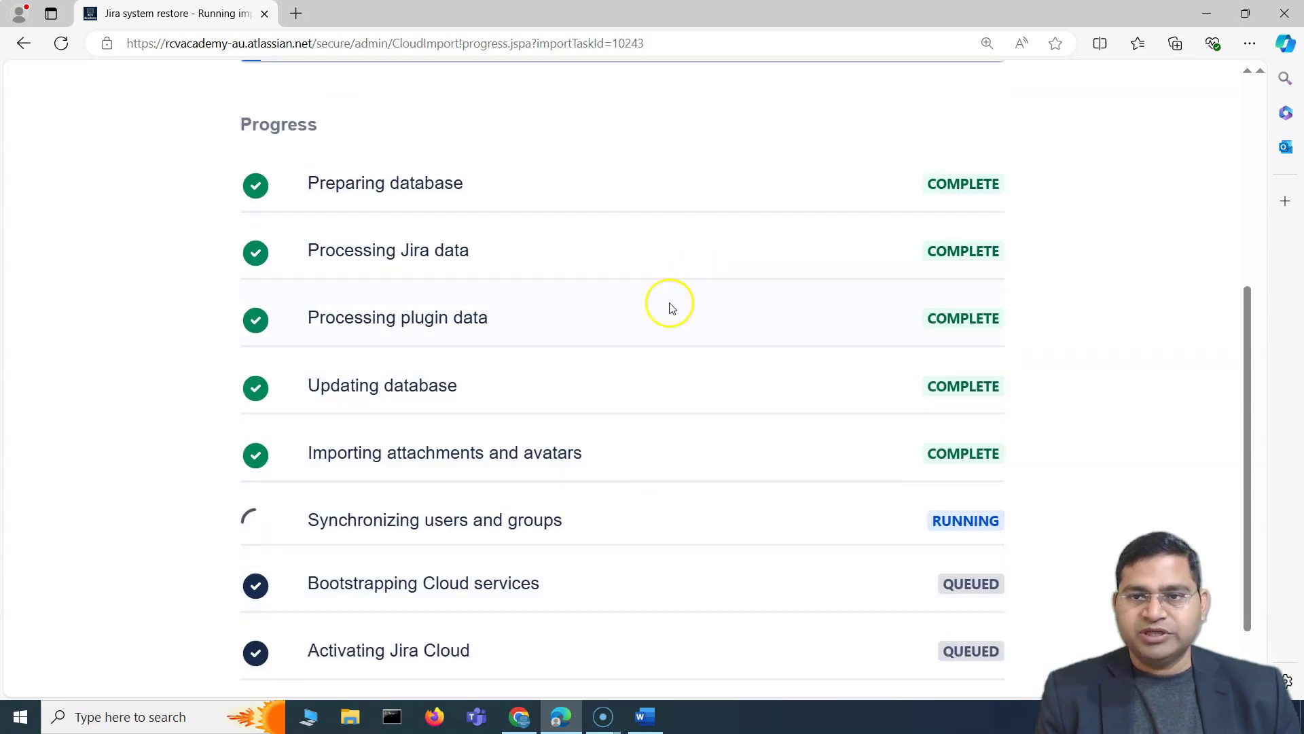
{"action": "scroll", "coordinate": [663, 490], "scroll_direction": "down", "scroll_amount": 1}
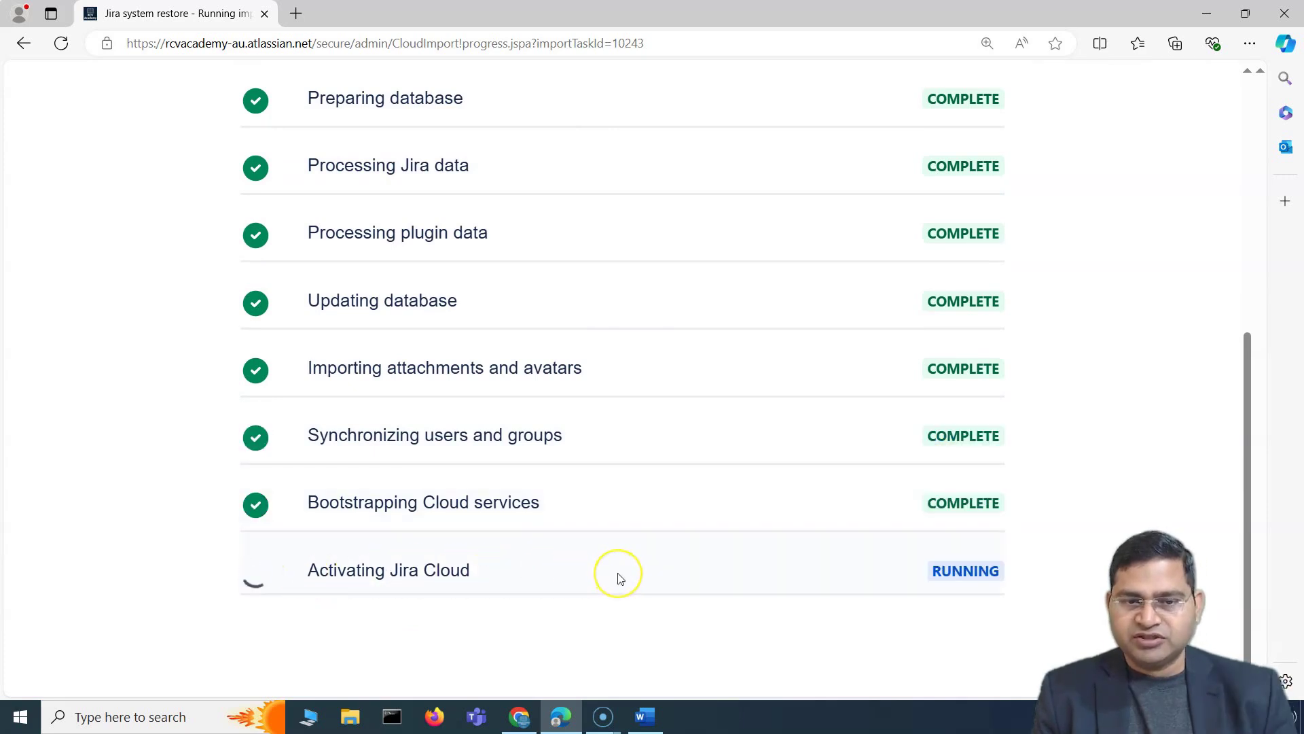
{"action": "scroll", "coordinate": [617, 577], "scroll_direction": "up", "scroll_amount": 6}
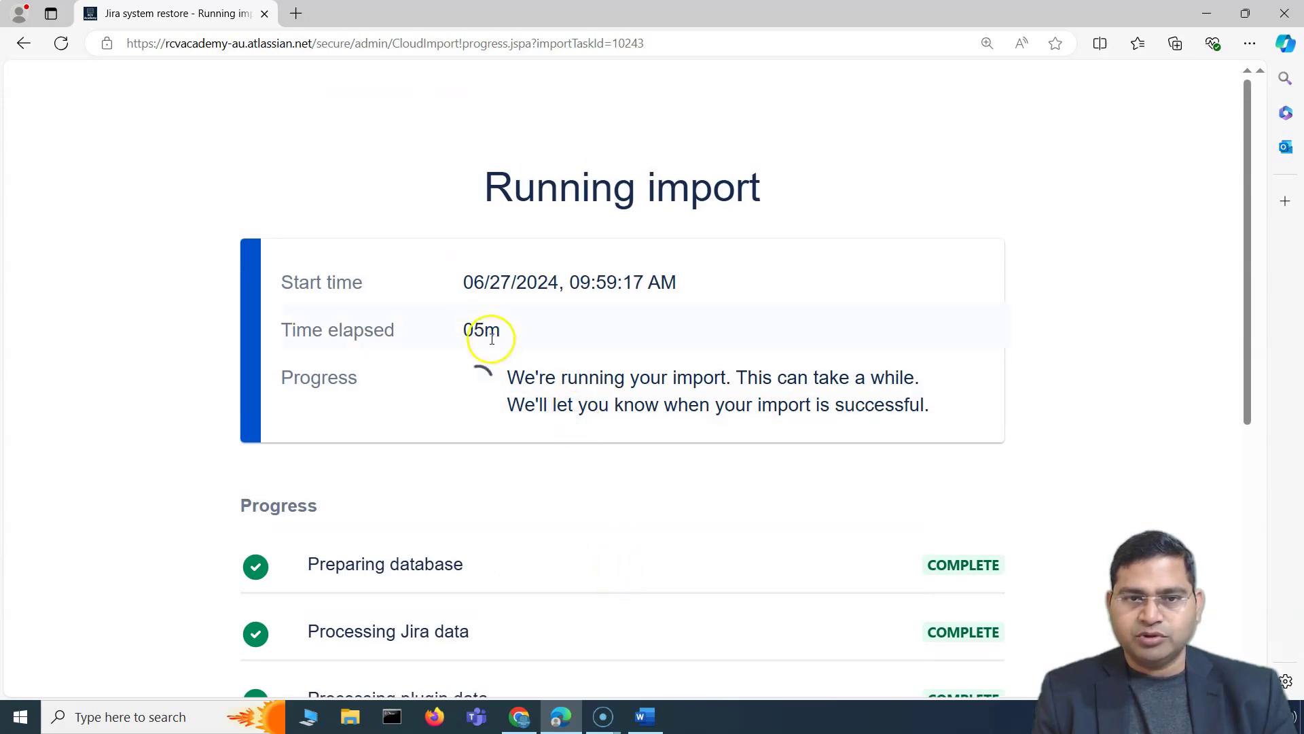
{"action": "scroll", "coordinate": [561, 408], "scroll_direction": "down", "scroll_amount": 6}
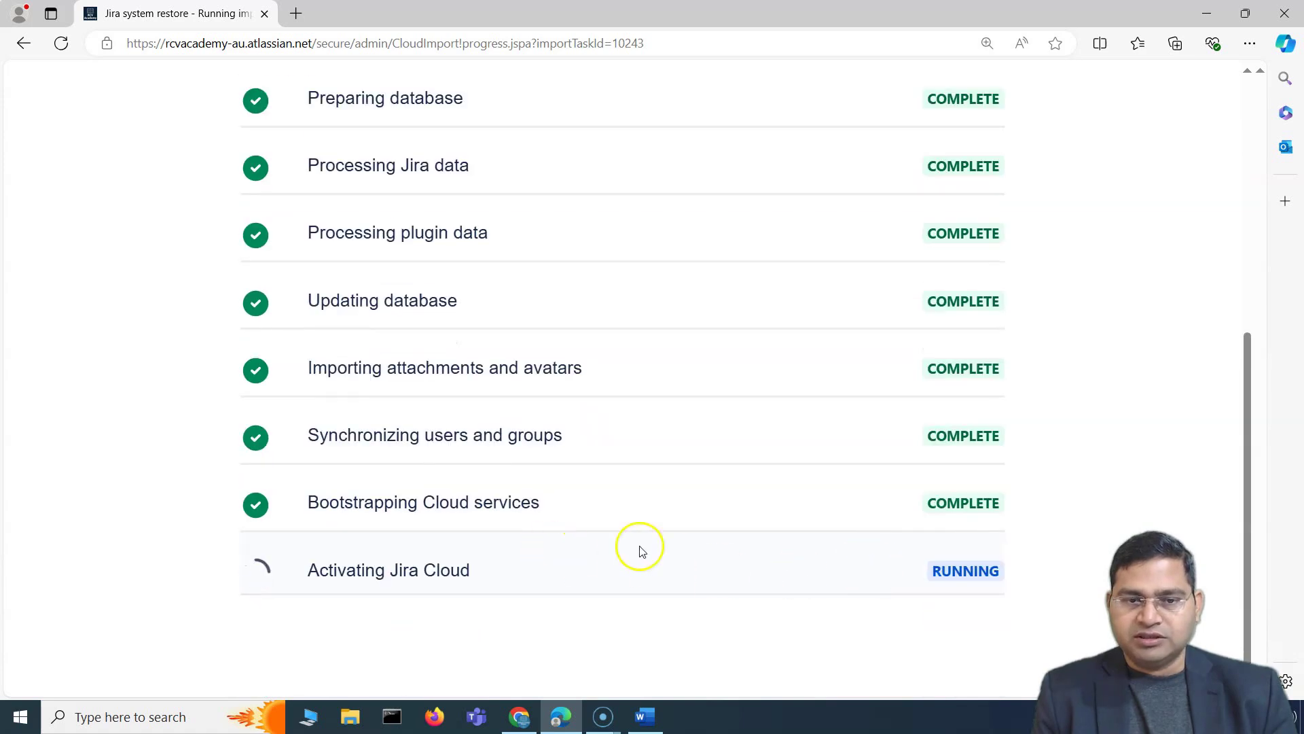
{"action": "scroll", "coordinate": [690, 552], "scroll_direction": "up", "scroll_amount": 6}
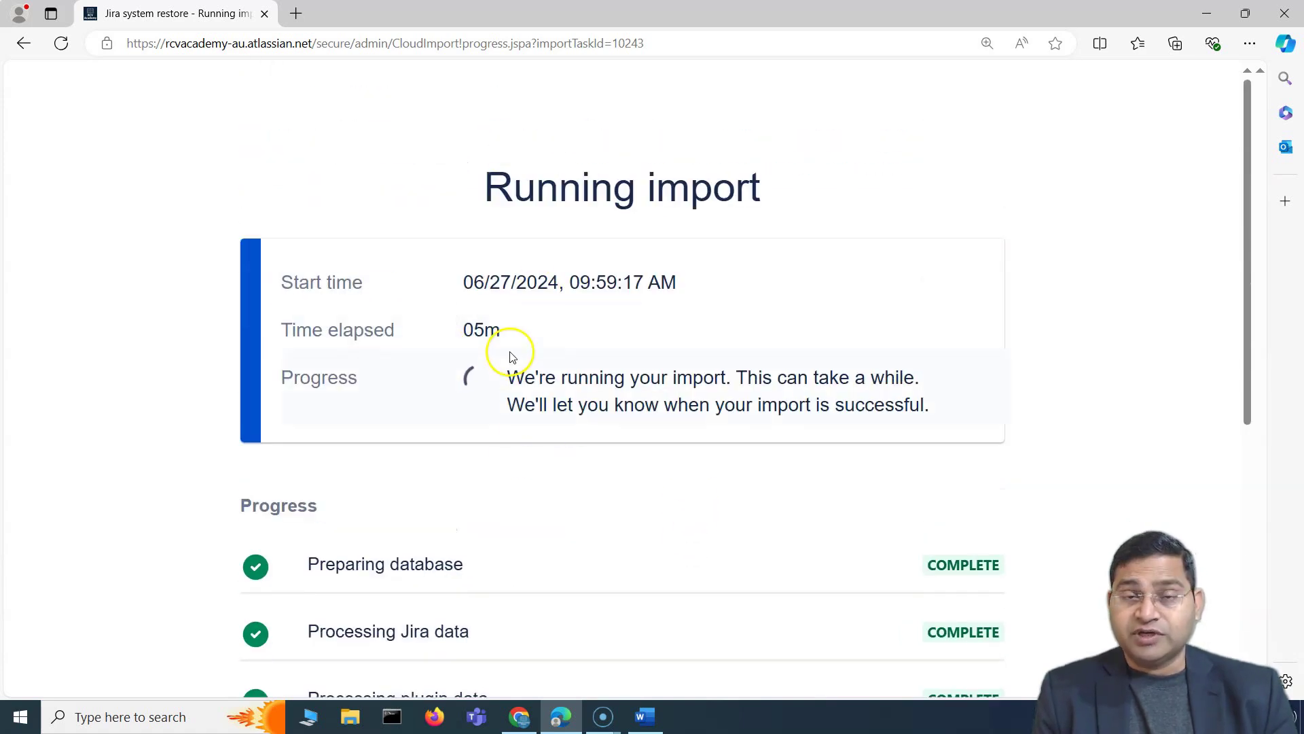
{"action": "scroll", "coordinate": [612, 435], "scroll_direction": "down", "scroll_amount": 6}
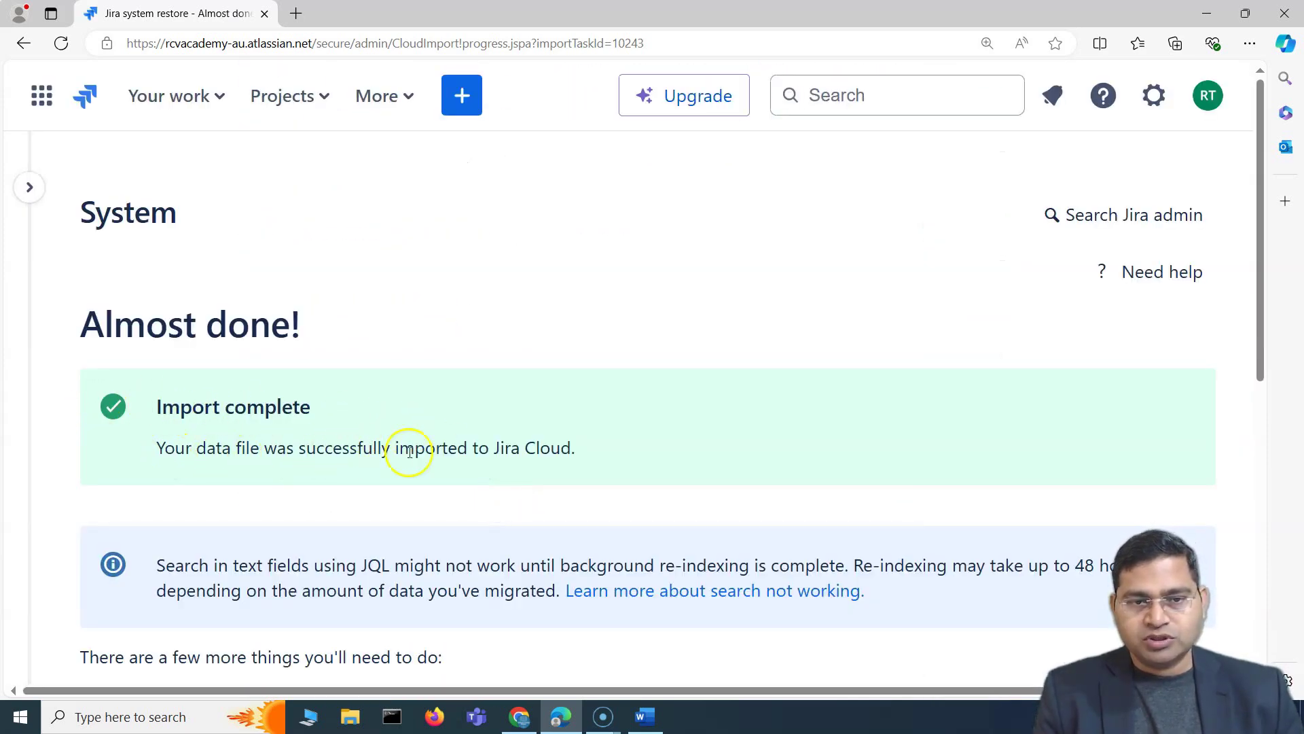
{"action": "scroll", "coordinate": [598, 456], "scroll_direction": "down", "scroll_amount": 5}
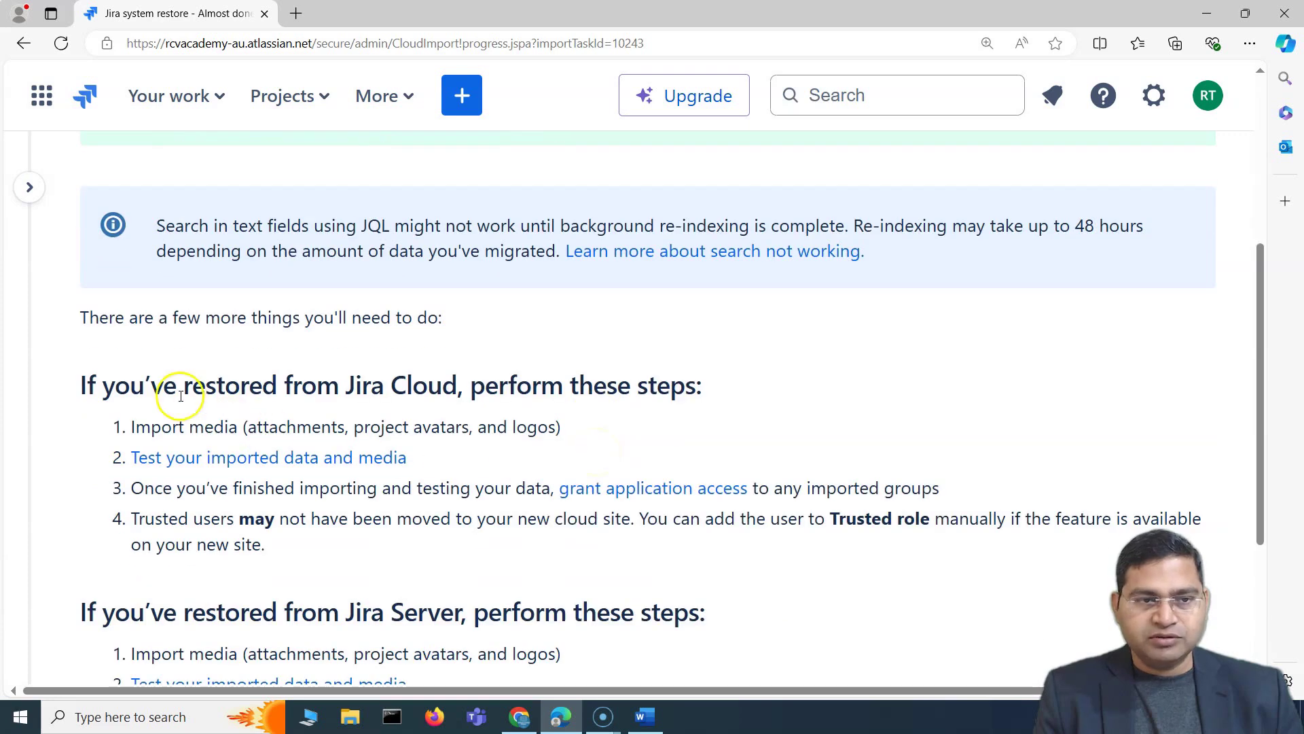
{"action": "scroll", "coordinate": [466, 495], "scroll_direction": "up", "scroll_amount": 2}
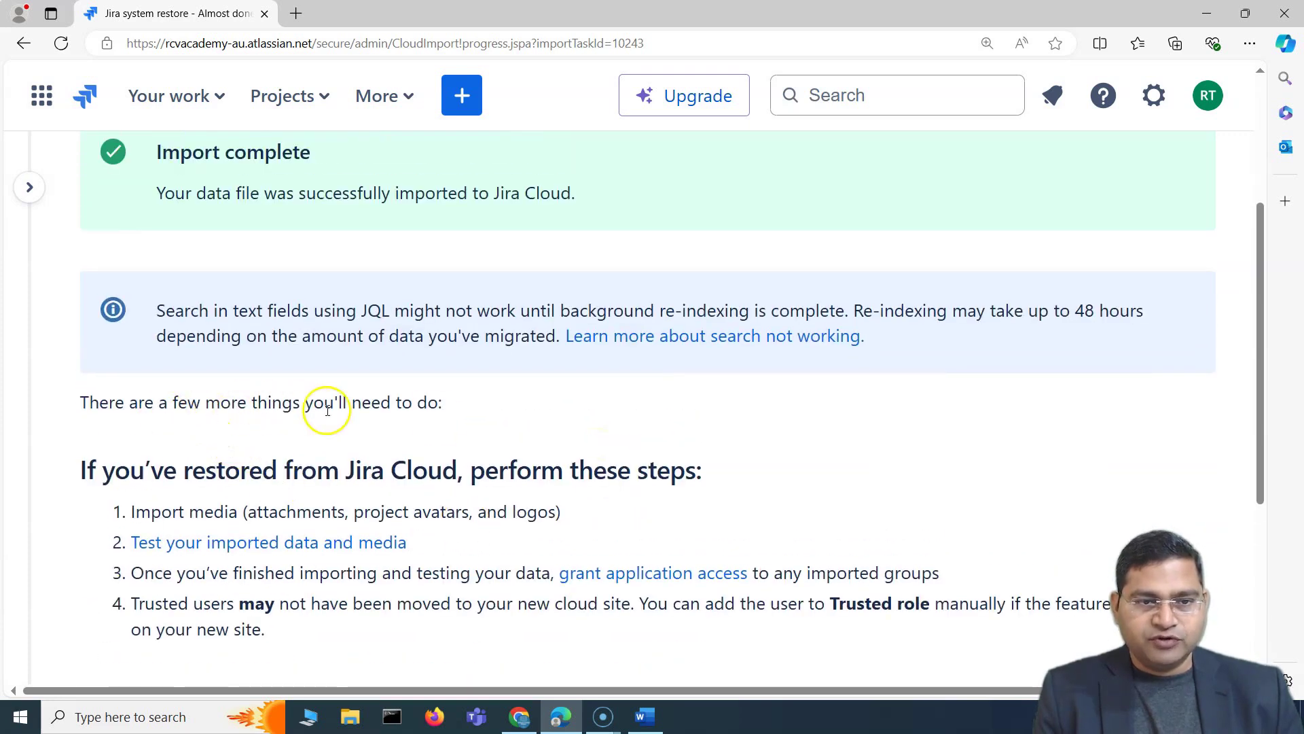
{"action": "scroll", "coordinate": [326, 409], "scroll_direction": "down", "scroll_amount": 3}
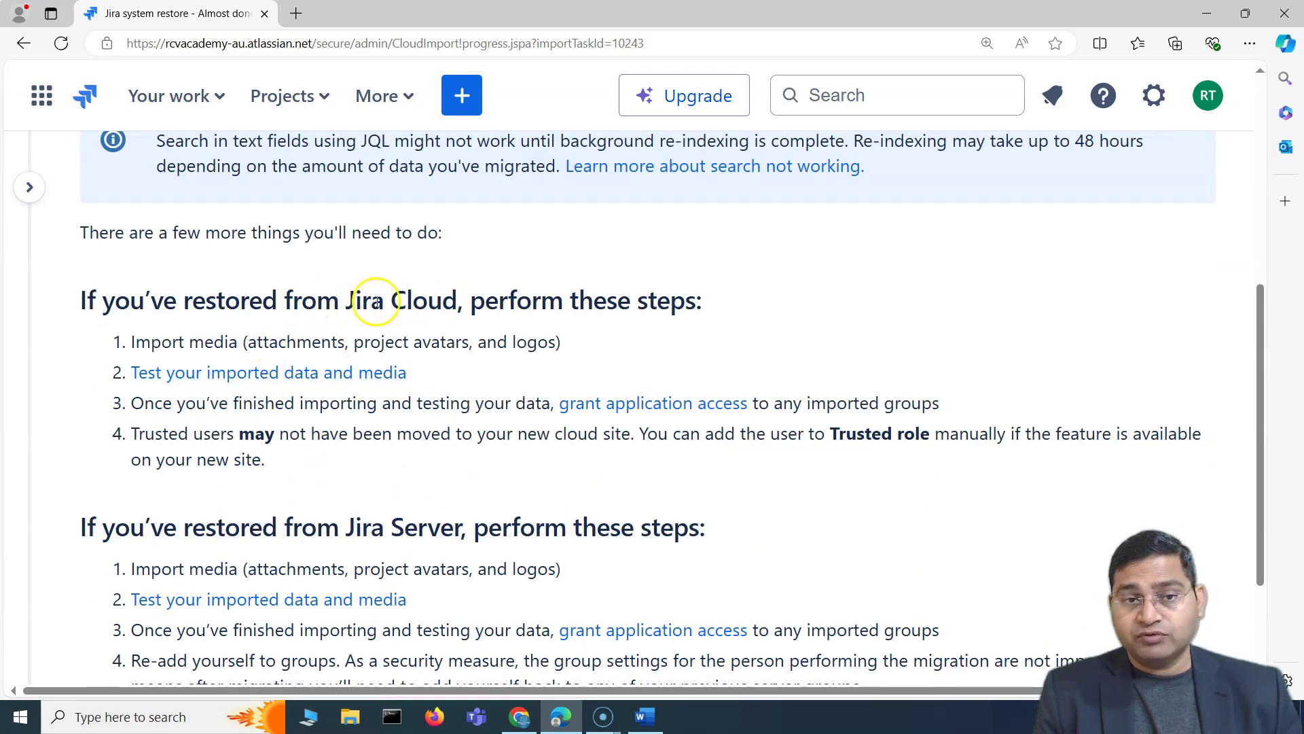
{"action": "left_click_drag", "start_coordinate": [132, 343], "coordinate": [564, 340]}
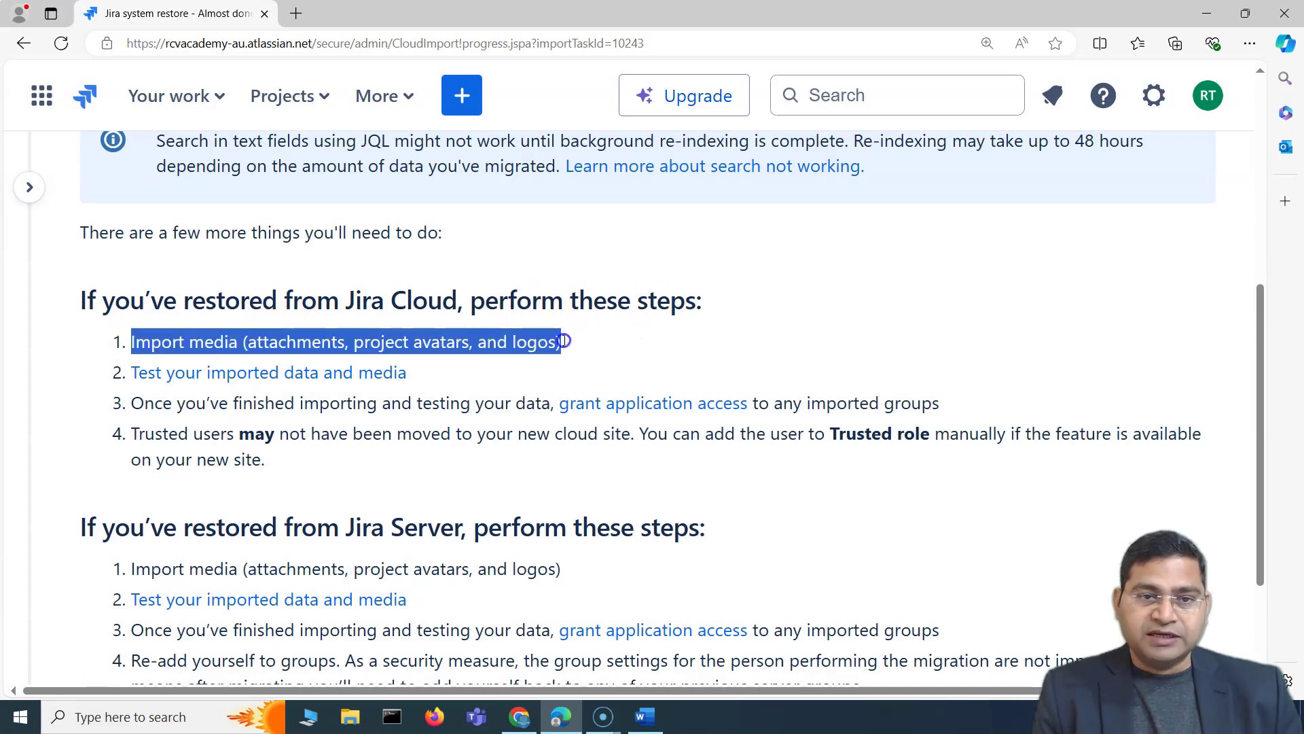
{"action": "left_click", "coordinate": [184, 355]}
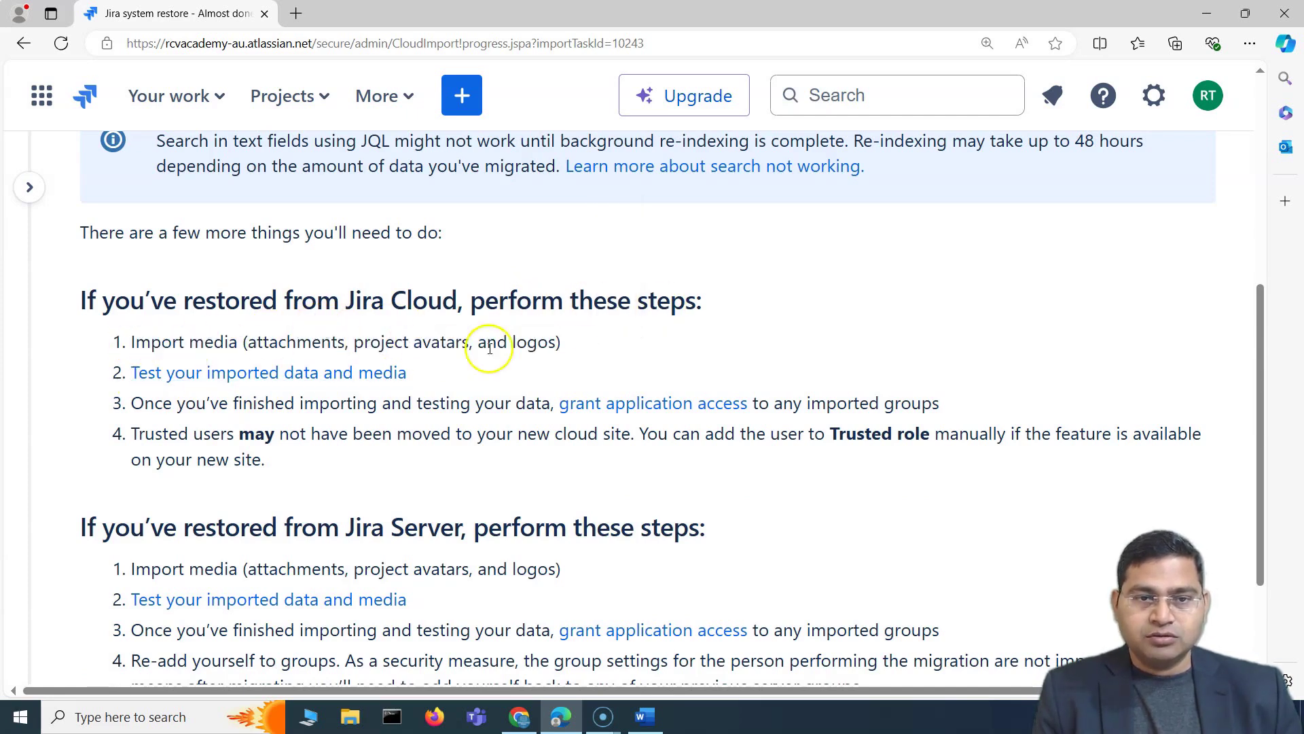
{"action": "left_click_drag", "start_coordinate": [558, 351], "coordinate": [97, 295]}
{"action": "scroll", "coordinate": [272, 476], "scroll_direction": "down", "scroll_amount": 2}
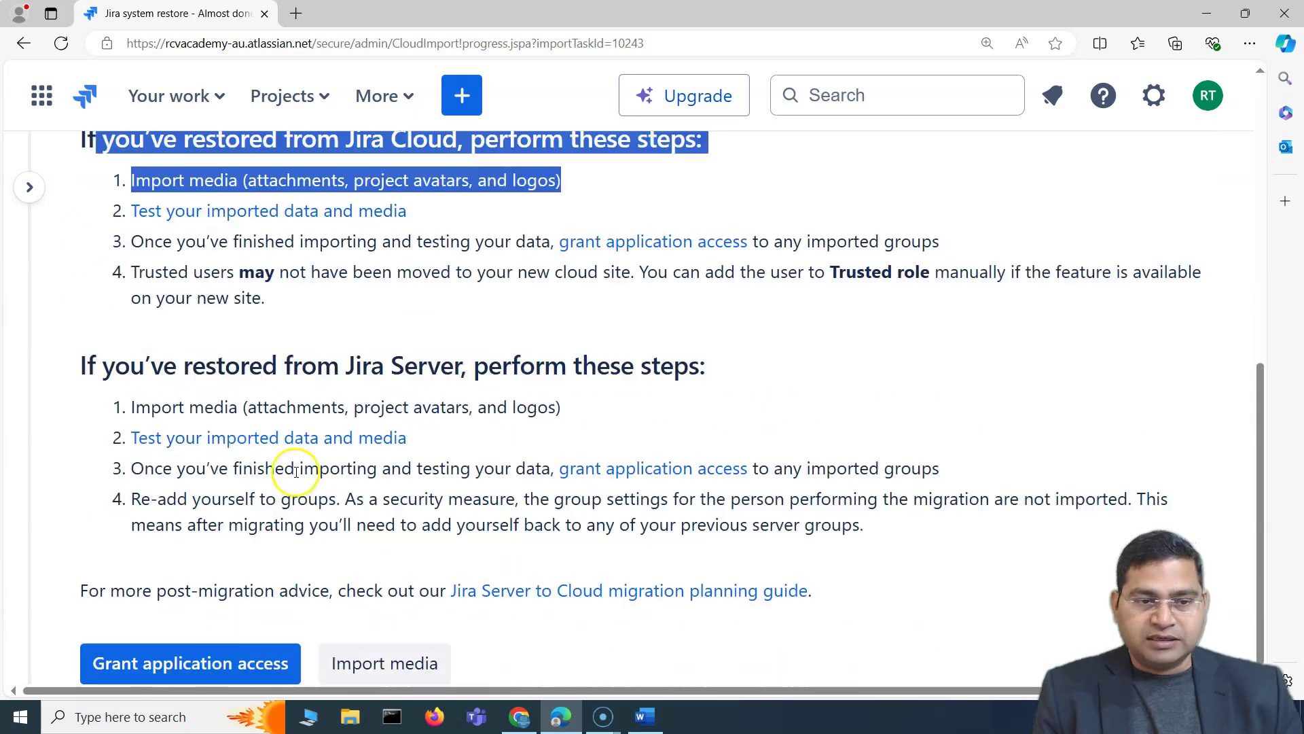
{"action": "left_click", "coordinate": [292, 576]}
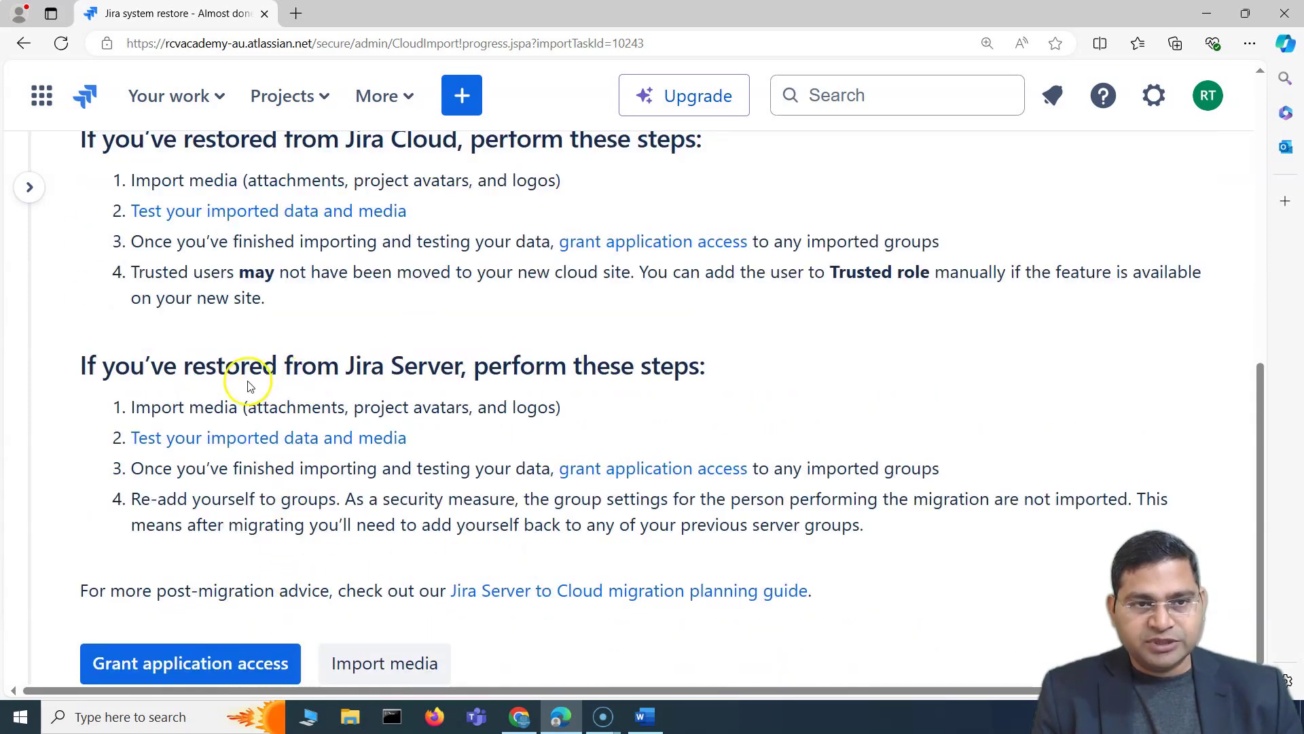
{"action": "left_click_drag", "start_coordinate": [134, 241], "coordinate": [553, 242]}
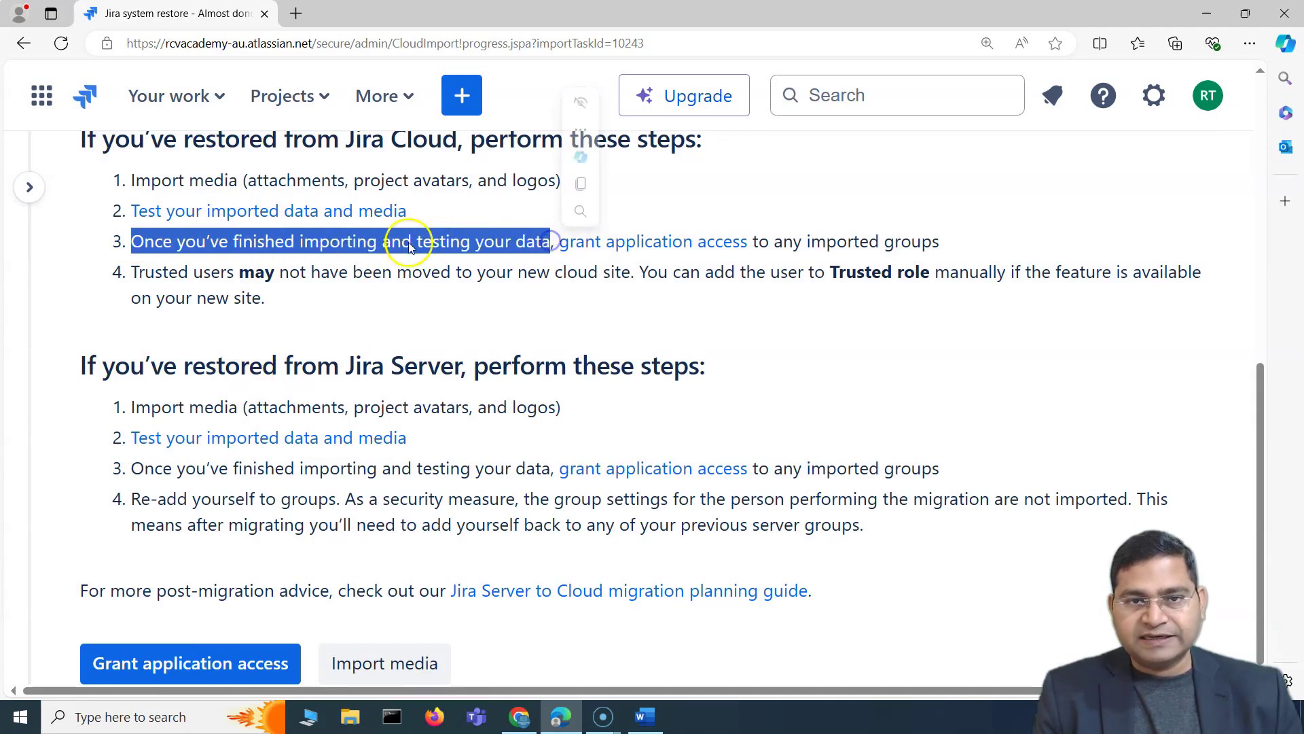
{"action": "left_click", "coordinate": [489, 253]}
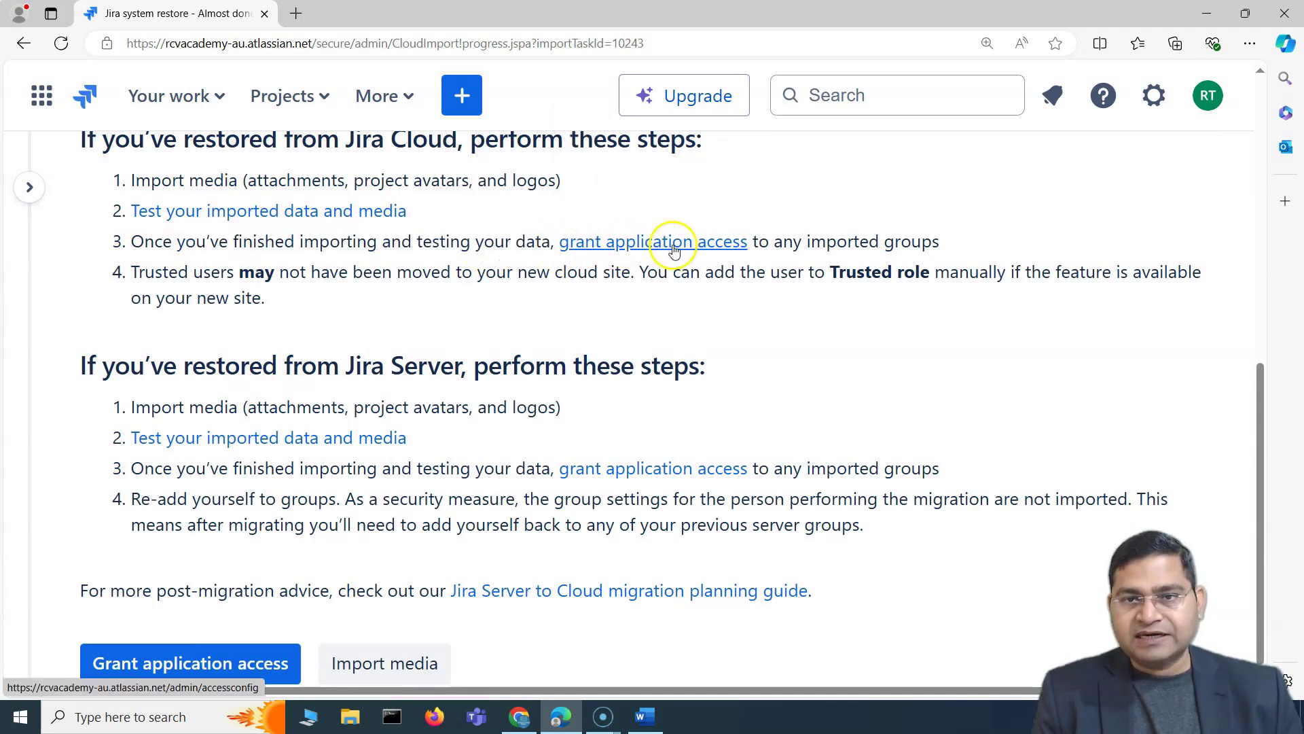
{"action": "left_click_drag", "start_coordinate": [939, 243], "coordinate": [763, 240]}
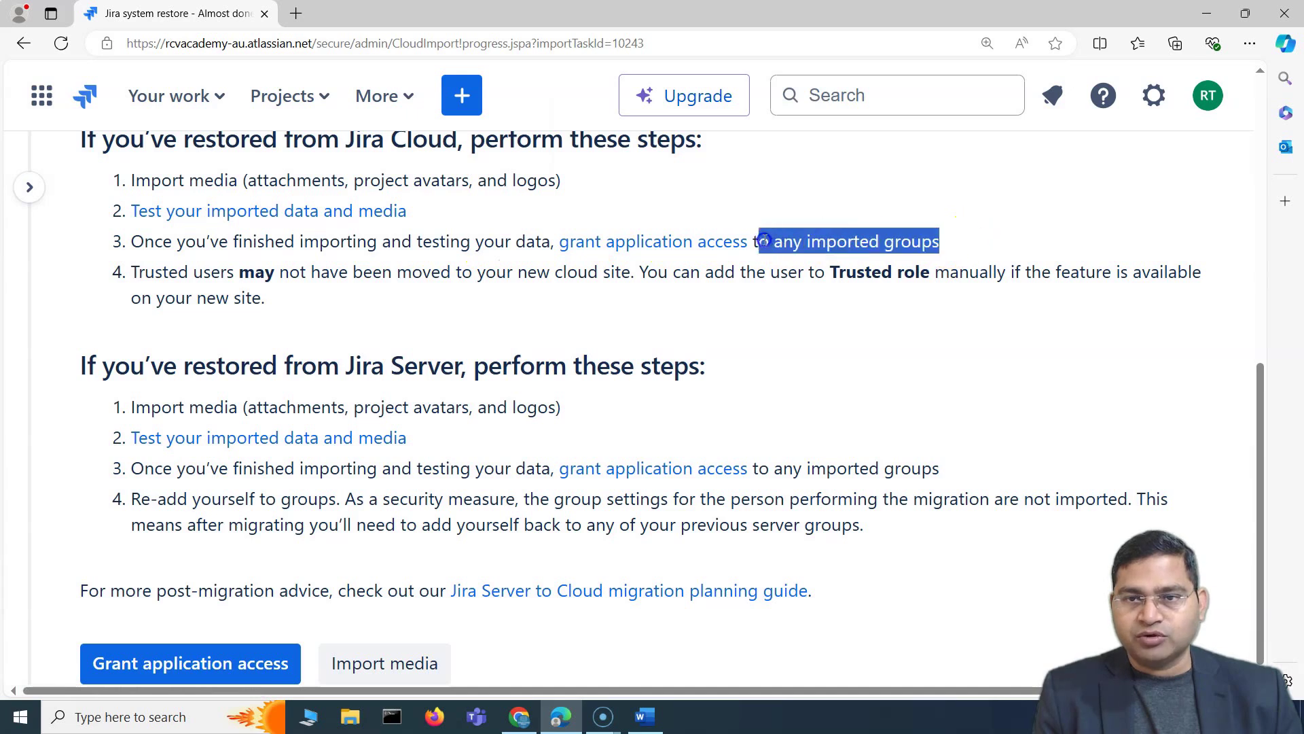
{"action": "left_click", "coordinate": [781, 243]}
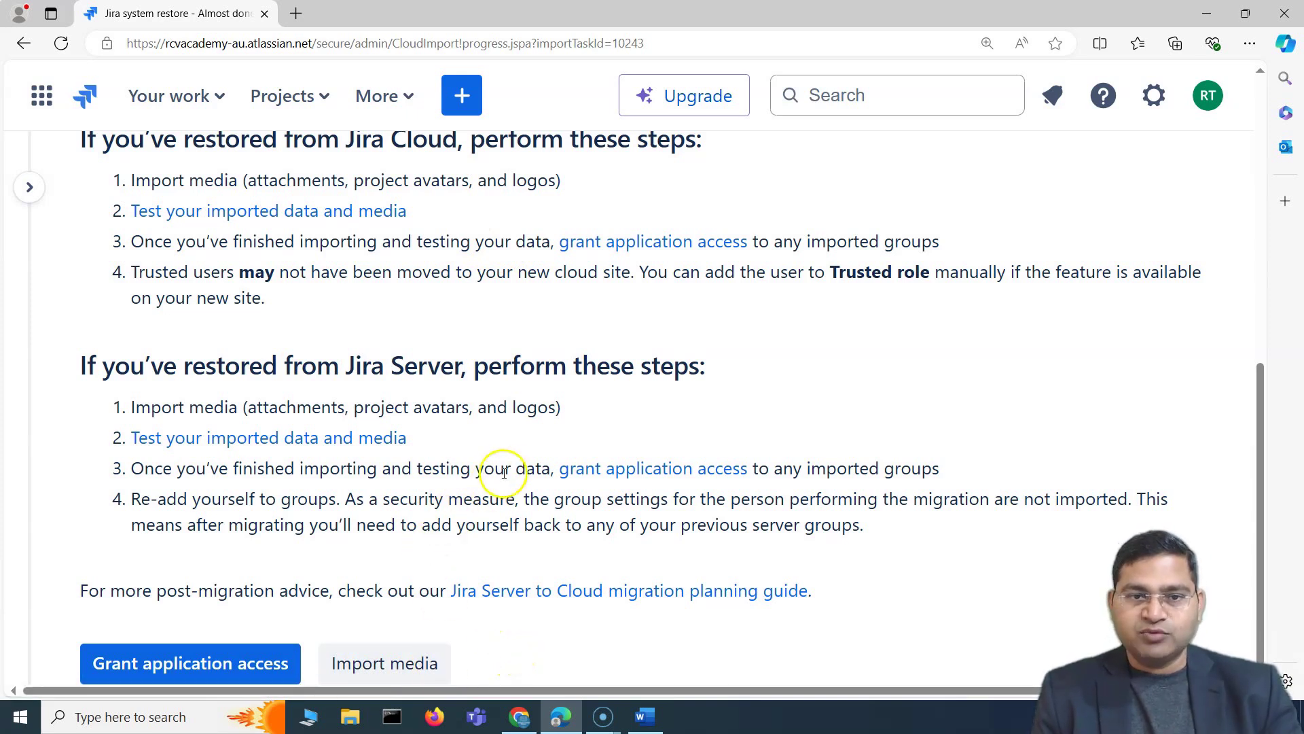
{"action": "left_click_drag", "start_coordinate": [354, 408], "coordinate": [626, 411]}
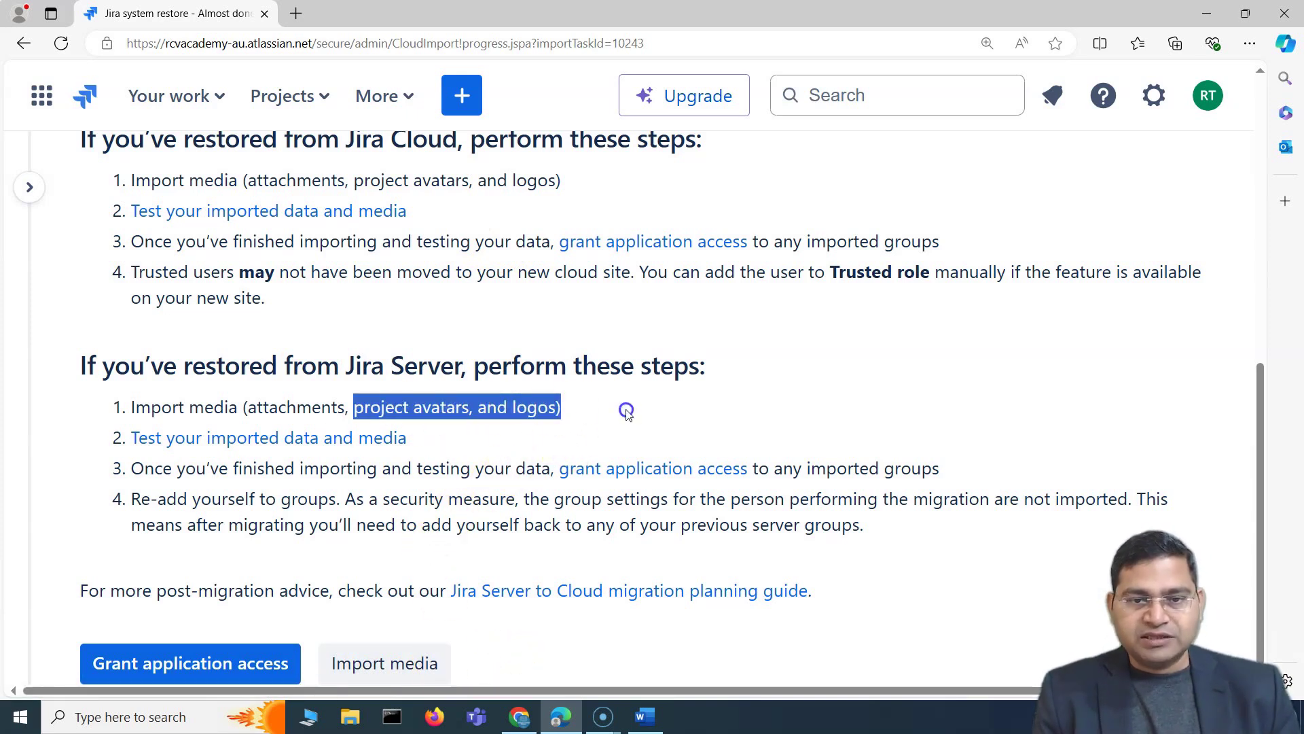
{"action": "left_click", "coordinate": [506, 427]}
{"action": "scroll", "coordinate": [447, 535], "scroll_direction": "up", "scroll_amount": 3}
{"action": "scroll", "coordinate": [446, 535], "scroll_direction": "down", "scroll_amount": 3}
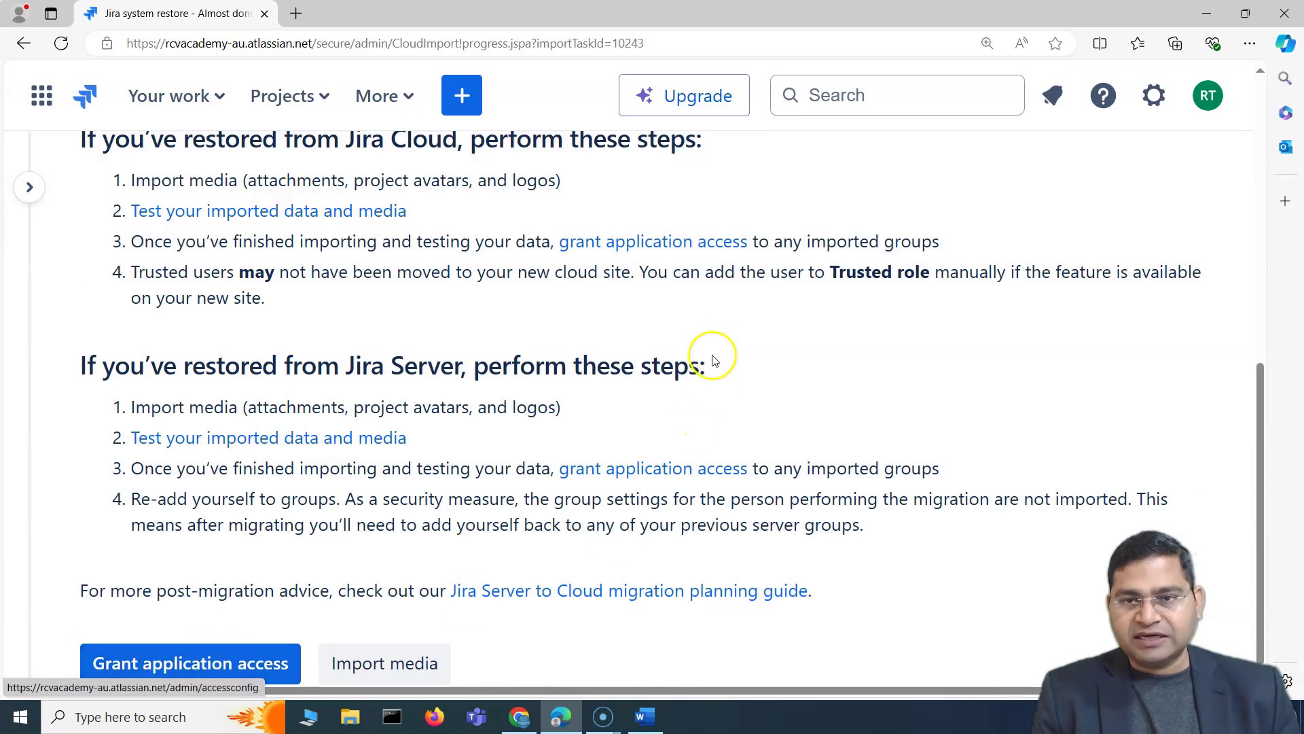
{"action": "left_click_drag", "start_coordinate": [793, 241], "coordinate": [835, 238]}
{"action": "left_click", "coordinate": [841, 329]}
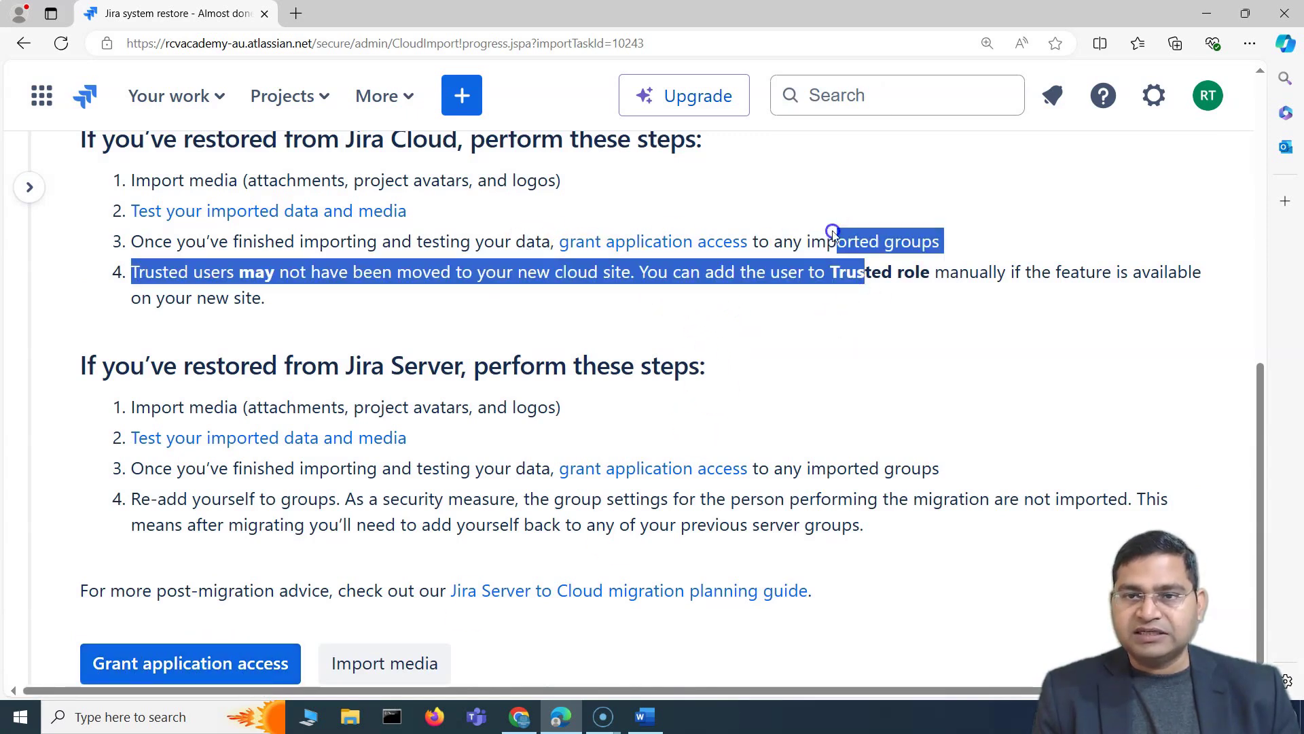
{"action": "left_click", "coordinate": [883, 410]}
{"action": "scroll", "coordinate": [611, 462], "scroll_direction": "up", "scroll_amount": 8}
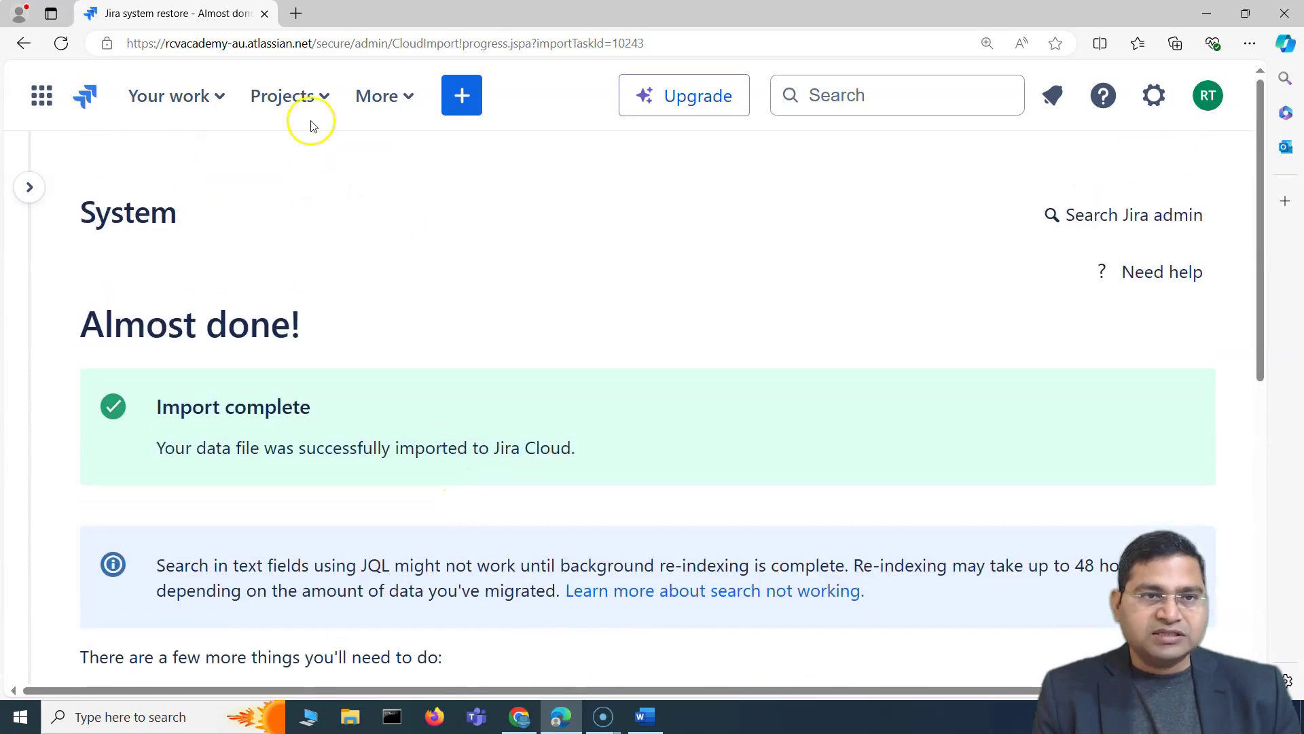
- Show all projects on the rcvacademy-au site via Projects > View all projects, closing the Templates panel
{"action": "left_click", "coordinate": [321, 100]}
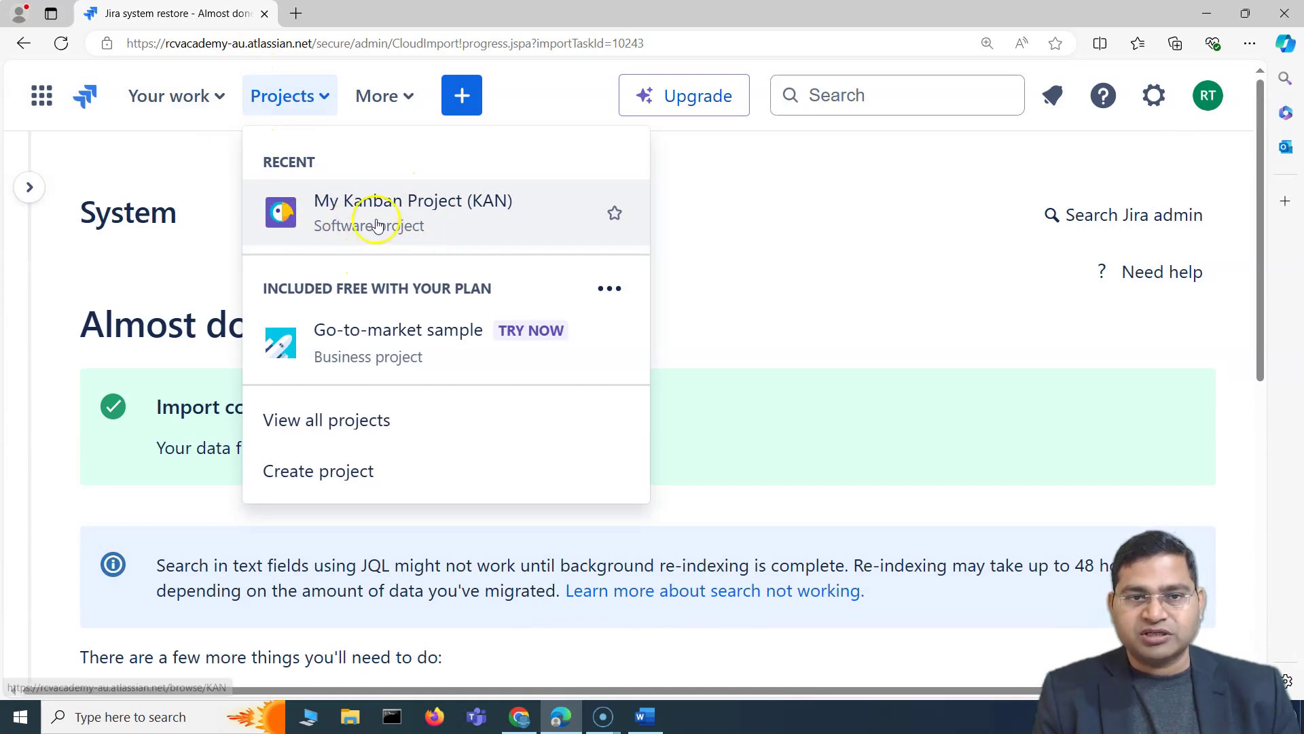
{"action": "left_click", "coordinate": [323, 422]}
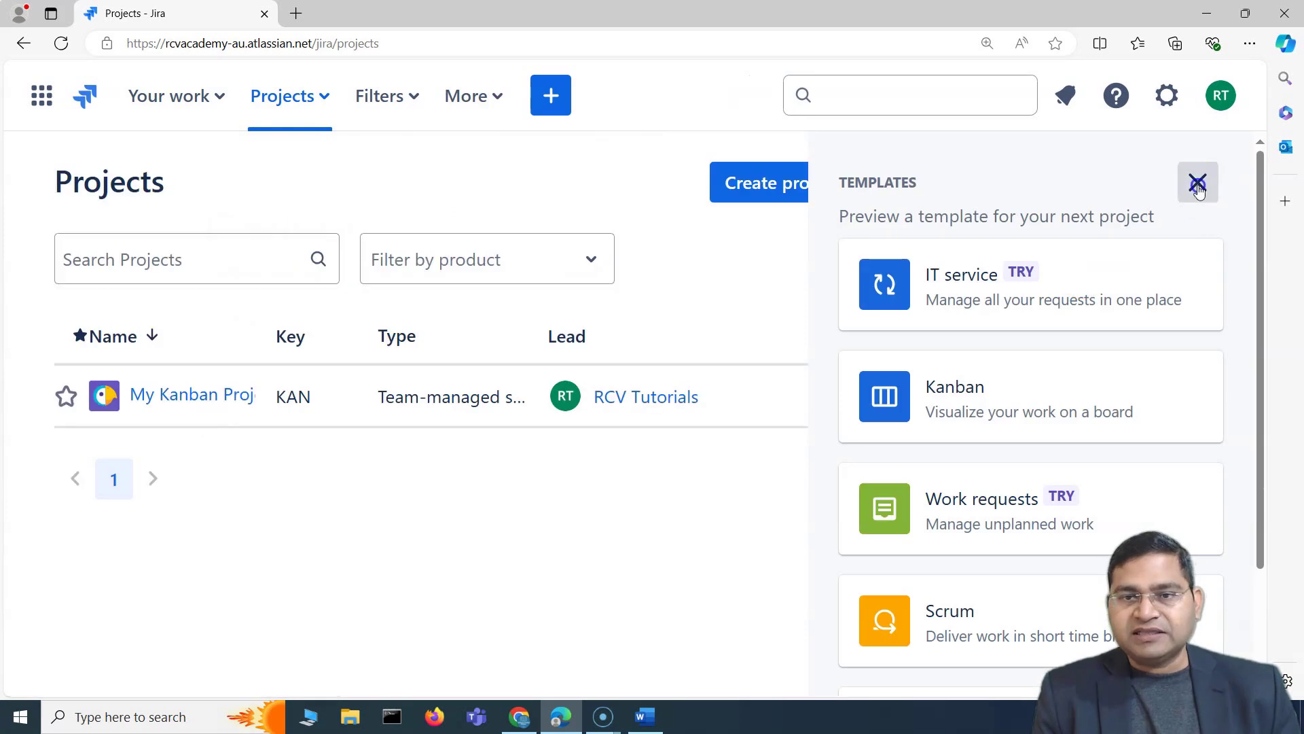
{"action": "left_click", "coordinate": [1197, 187]}
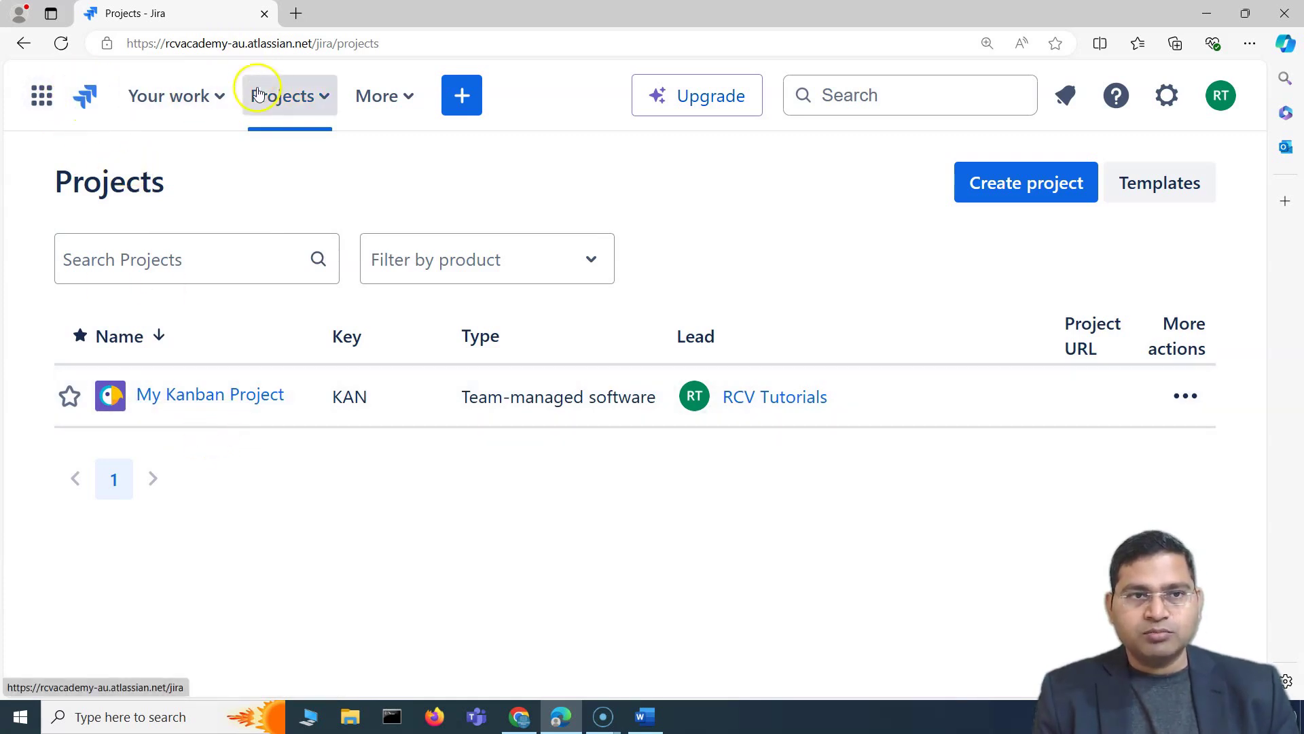
{"action": "double_click", "coordinate": [234, 43]}
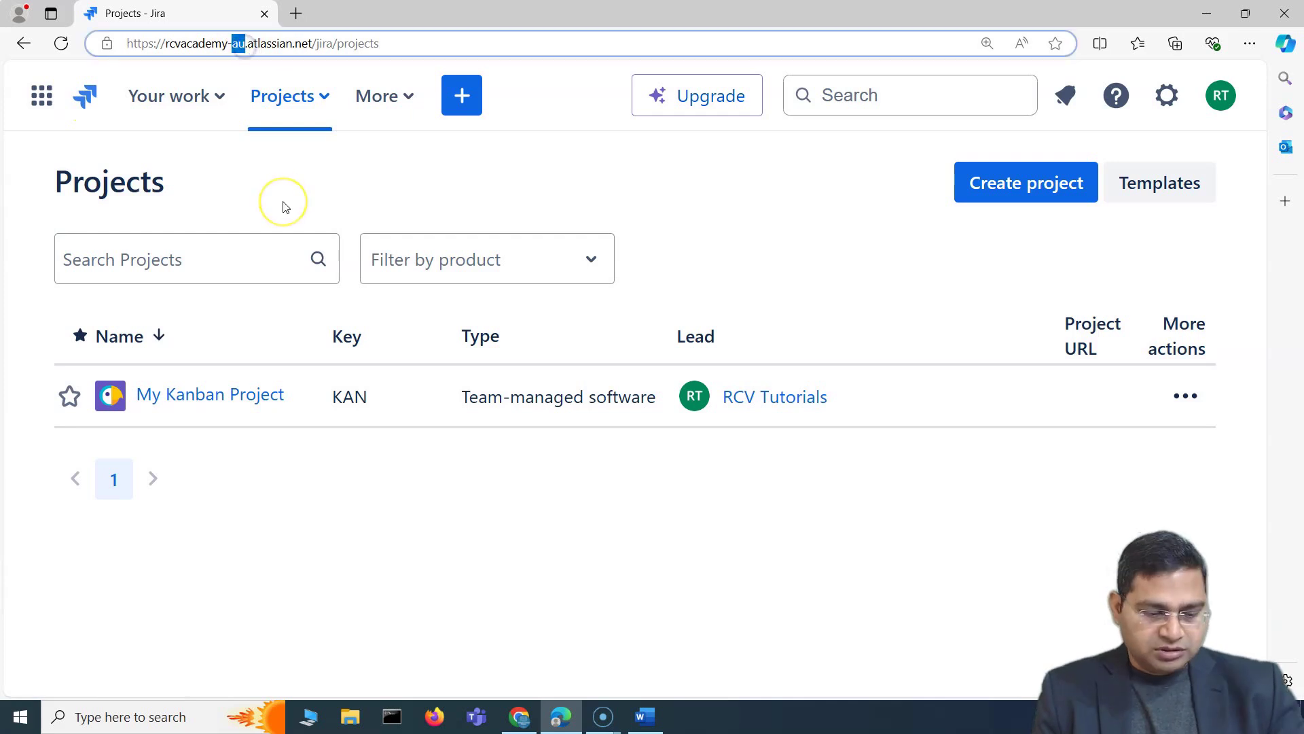
- Change the URL region to 'us' to load the rcvacademy-us Projects page
{"action": "type", "text": "us"}
{"action": "key", "text": "Return"}
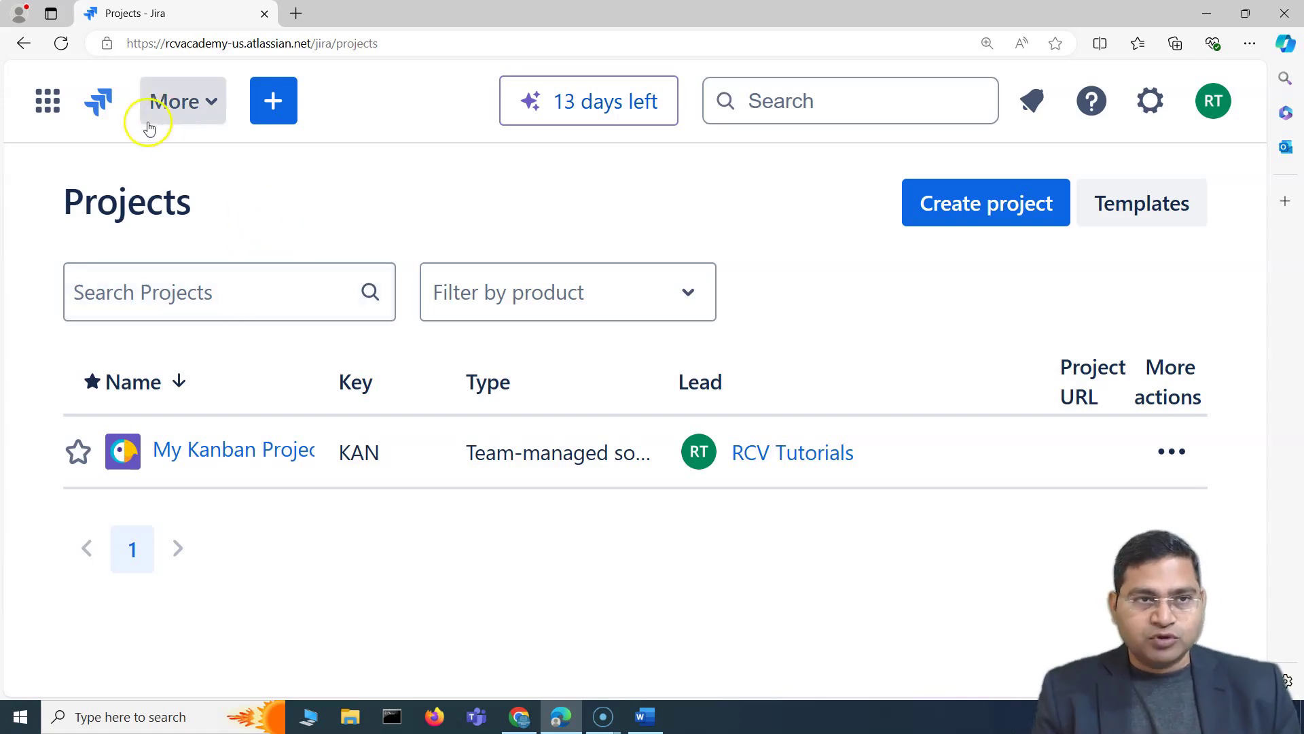
- Go back to the import-complete page and highlight the Jira Cloud and Jira Server restore sections
{"action": "left_click", "coordinate": [21, 48]}
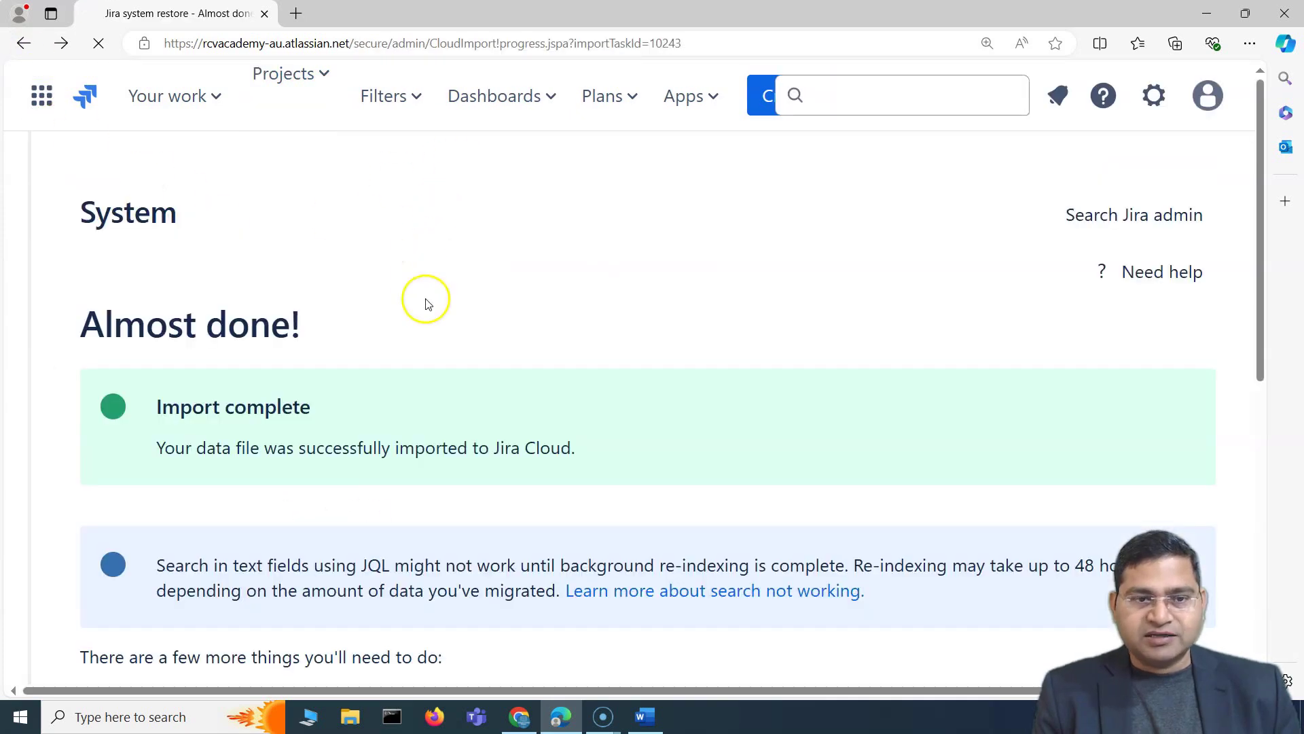
{"action": "scroll", "coordinate": [370, 480], "scroll_direction": "down", "scroll_amount": 8}
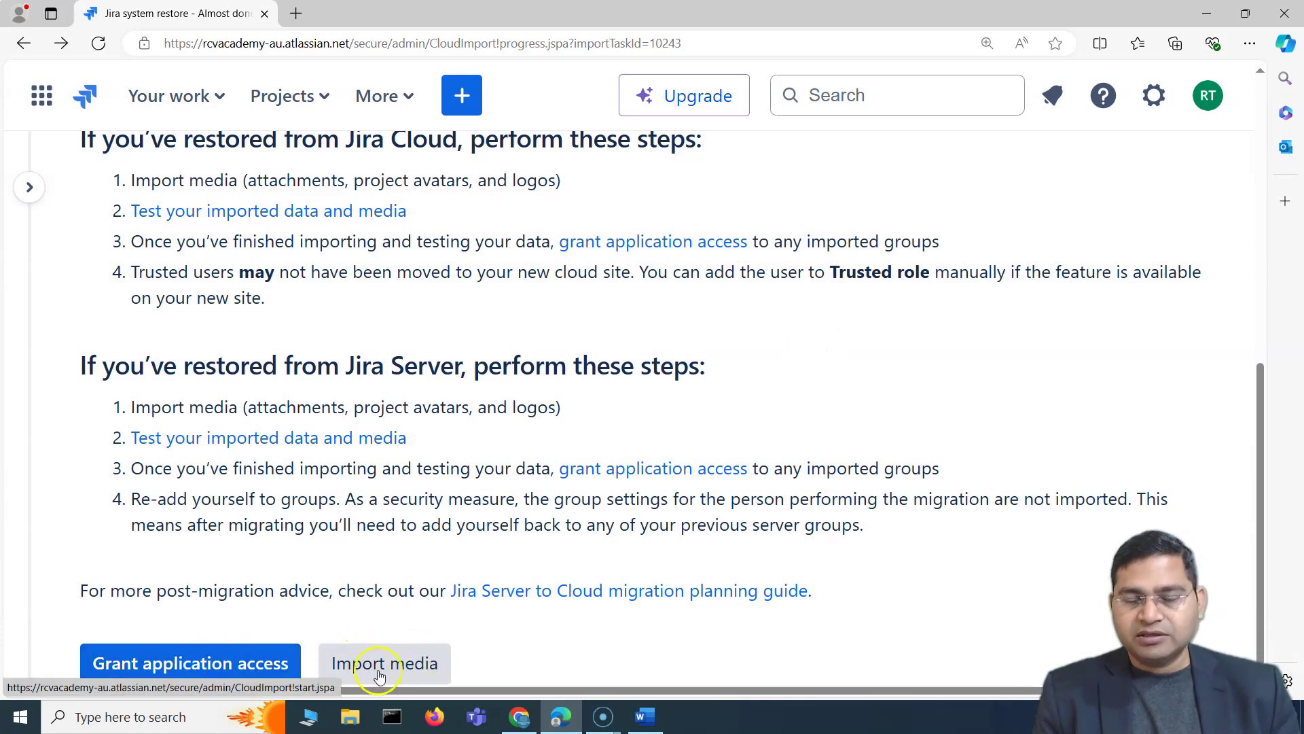
{"action": "left_click_drag", "start_coordinate": [65, 366], "coordinate": [74, 360]}
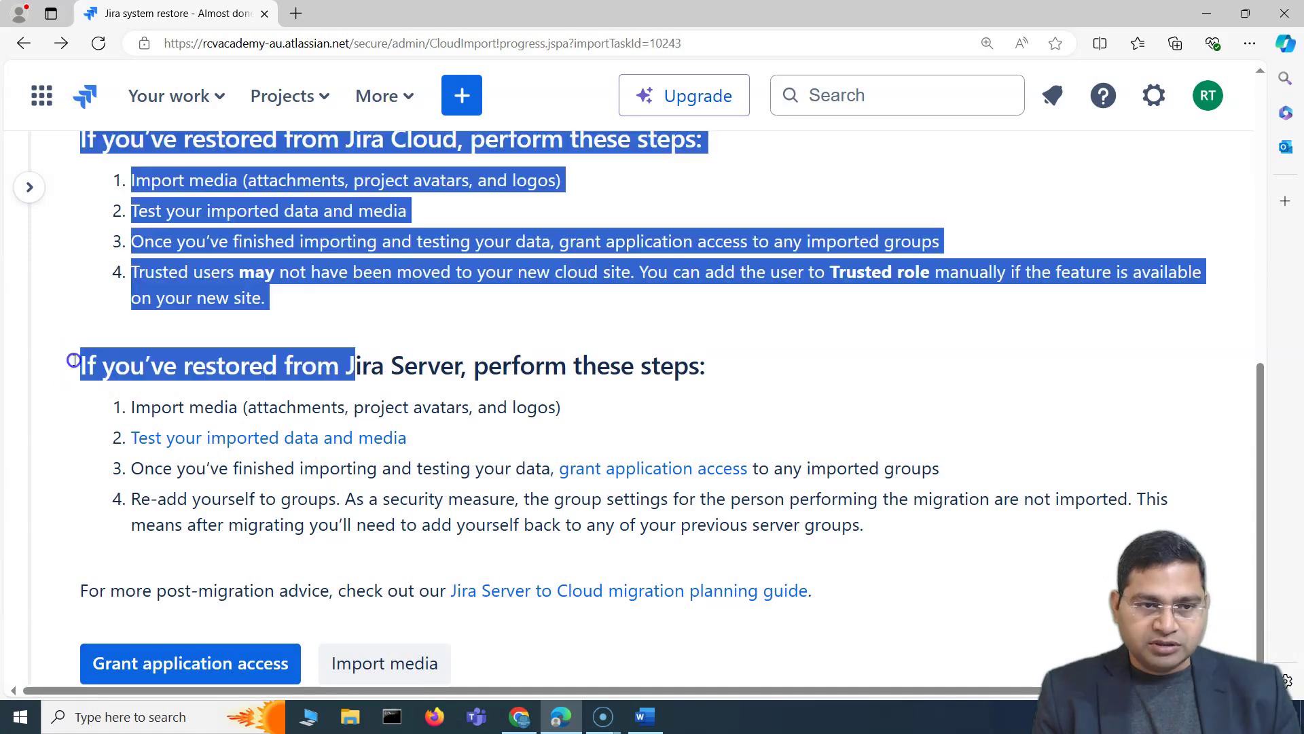
{"action": "left_click_drag", "start_coordinate": [489, 367], "coordinate": [258, 367]}
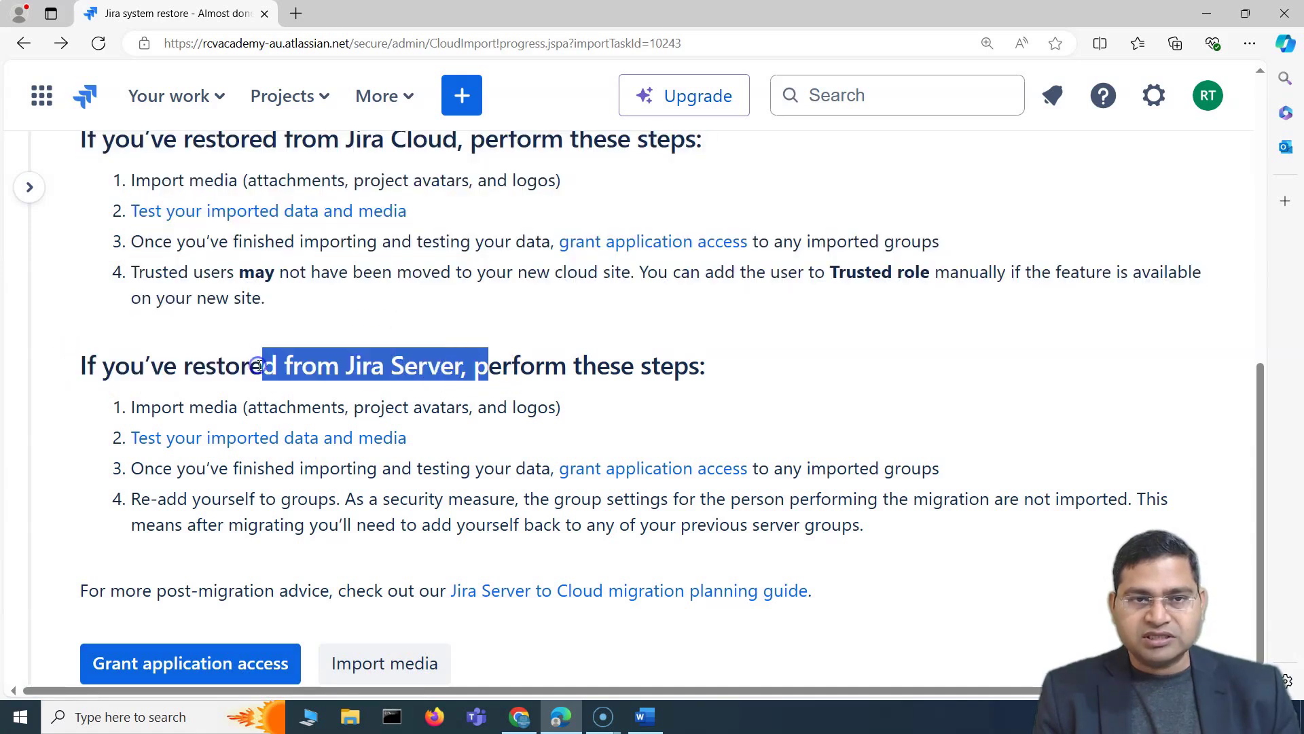
{"action": "scroll", "coordinate": [401, 267], "scroll_direction": "up", "scroll_amount": 3}
{"action": "left_click_drag", "start_coordinate": [344, 308], "coordinate": [355, 465]}
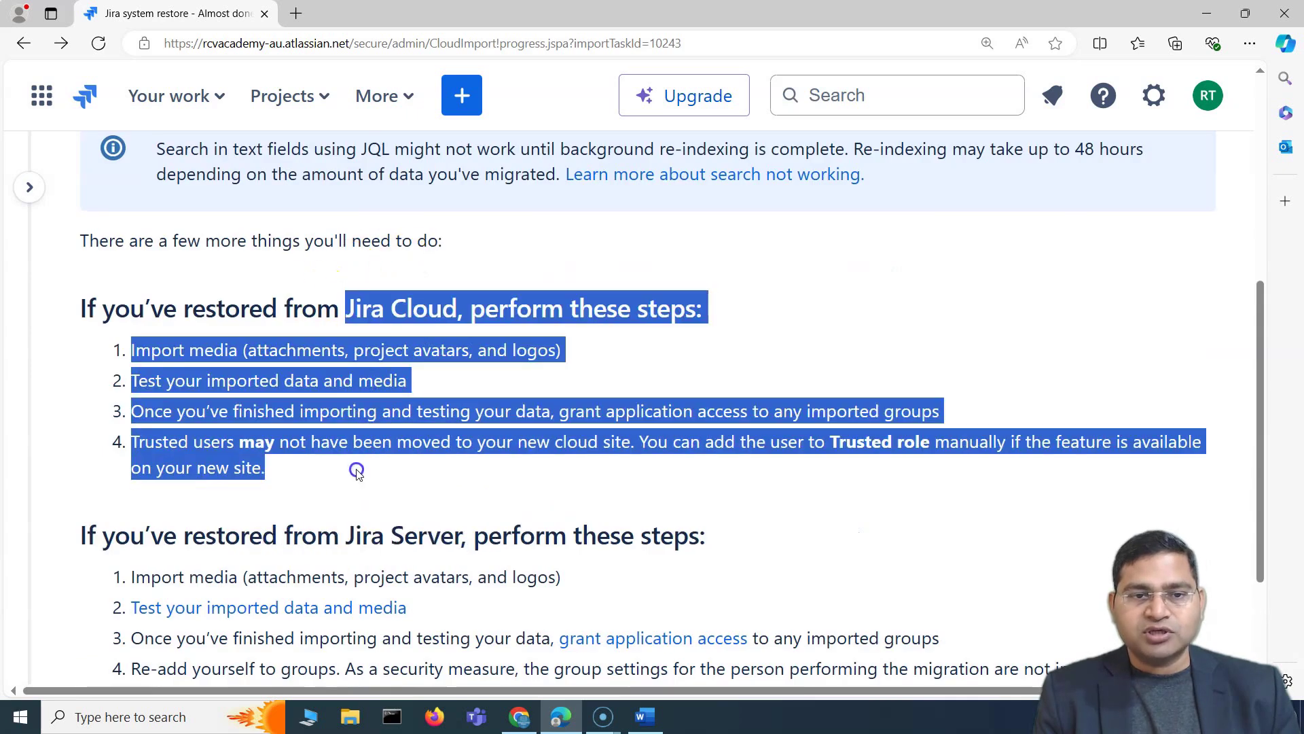
{"action": "left_click", "coordinate": [271, 466]}
- Scroll up and down the Almost done page to review the post-import restore steps
{"action": "scroll", "coordinate": [473, 569], "scroll_direction": "down", "scroll_amount": 3}
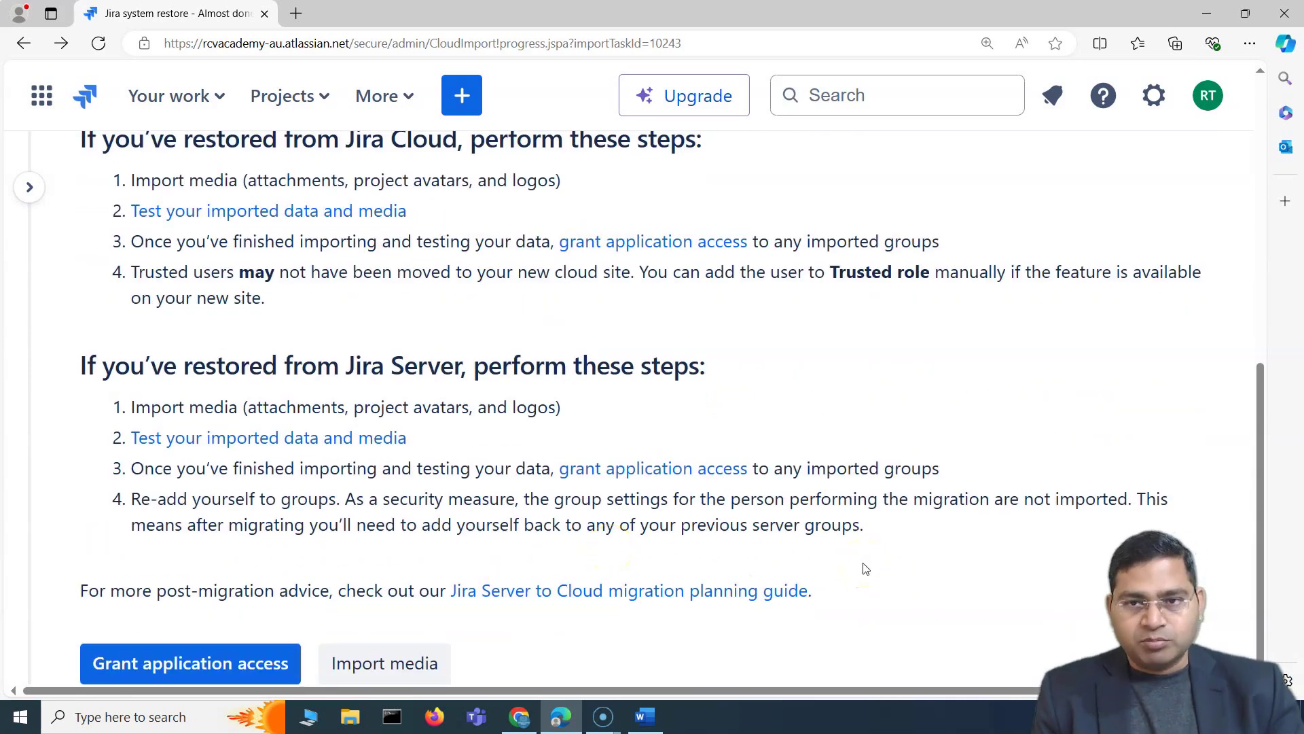
{"action": "scroll", "coordinate": [672, 540], "scroll_direction": "up", "scroll_amount": 3}
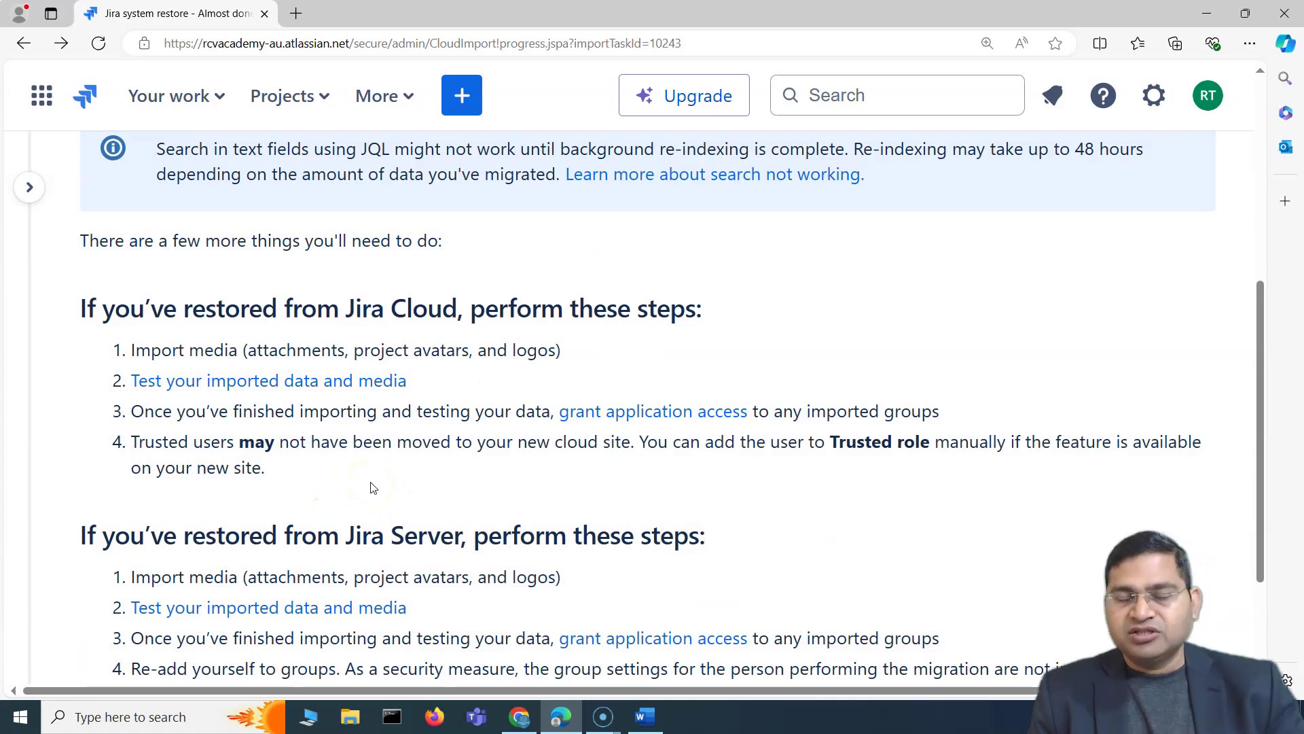
{"action": "scroll", "coordinate": [367, 487], "scroll_direction": "down", "scroll_amount": 3}
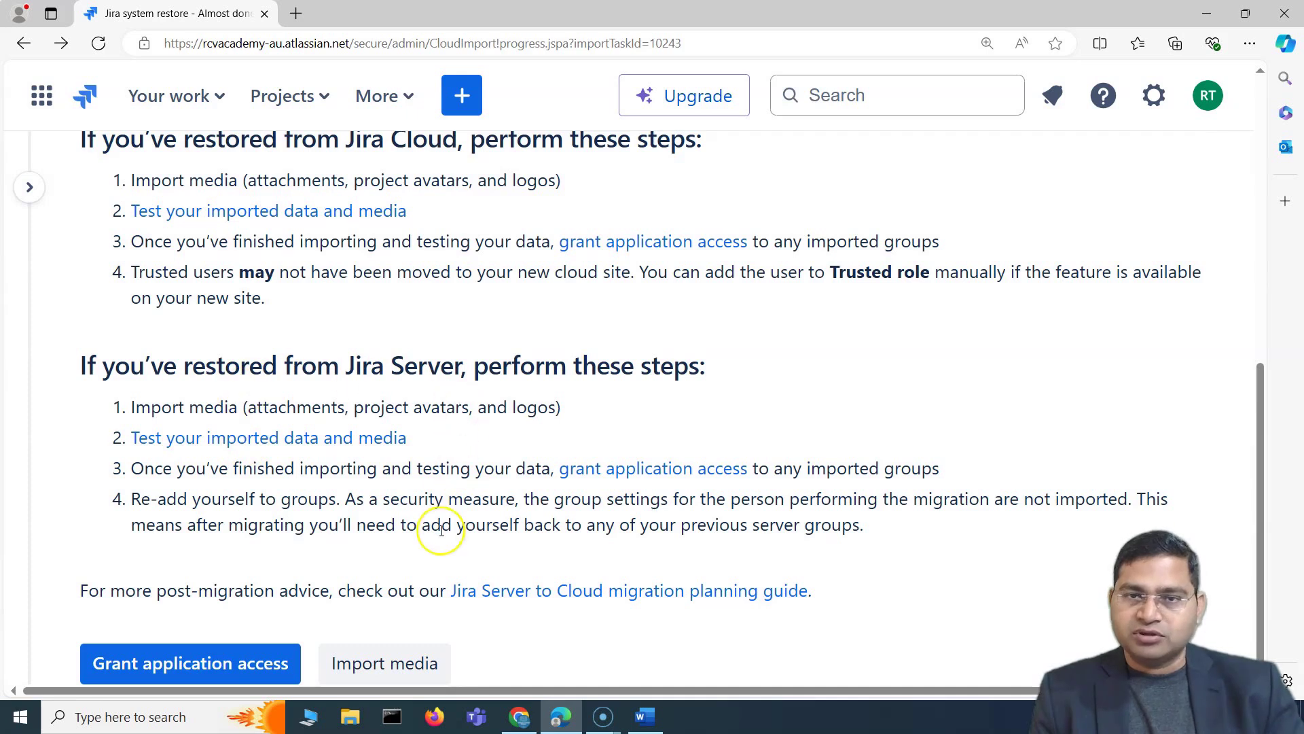
{"action": "scroll", "coordinate": [442, 530], "scroll_direction": "up", "scroll_amount": 4}
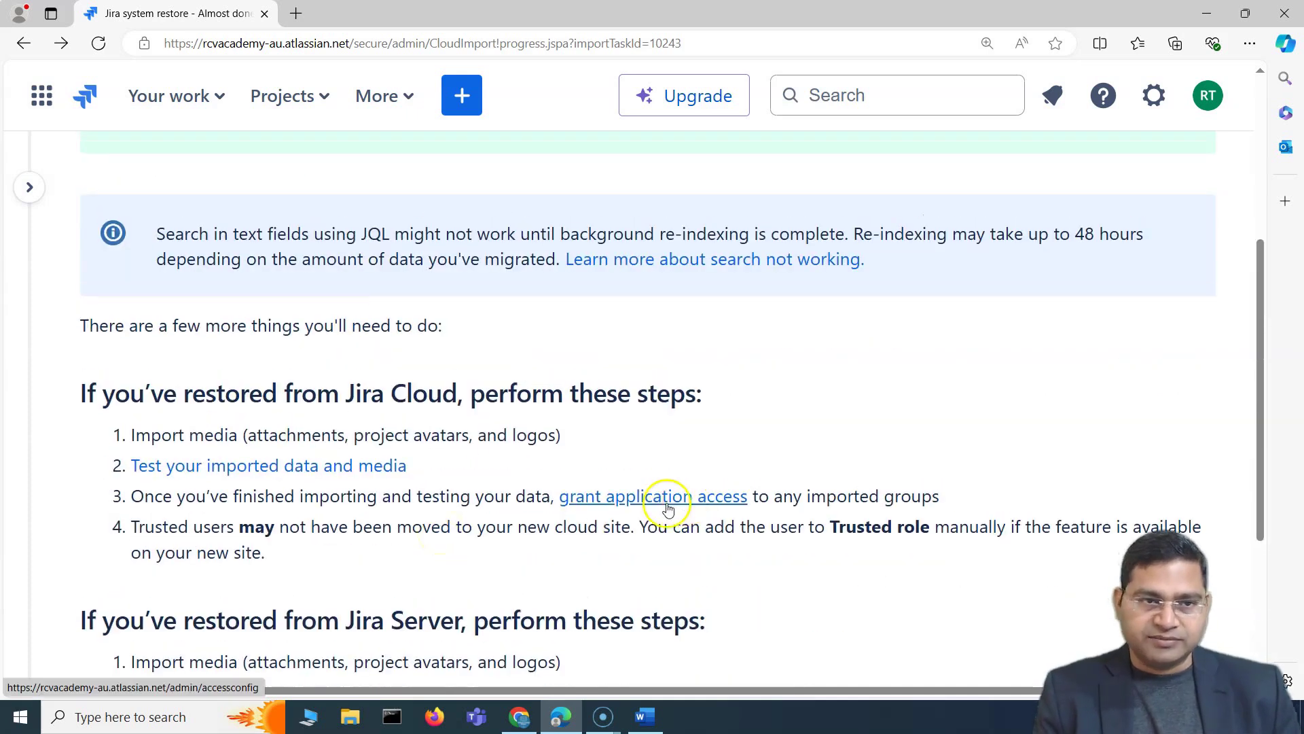
{"action": "scroll", "coordinate": [481, 489], "scroll_direction": "down", "scroll_amount": 4}
{"action": "scroll", "coordinate": [333, 397], "scroll_direction": "up", "scroll_amount": 5}
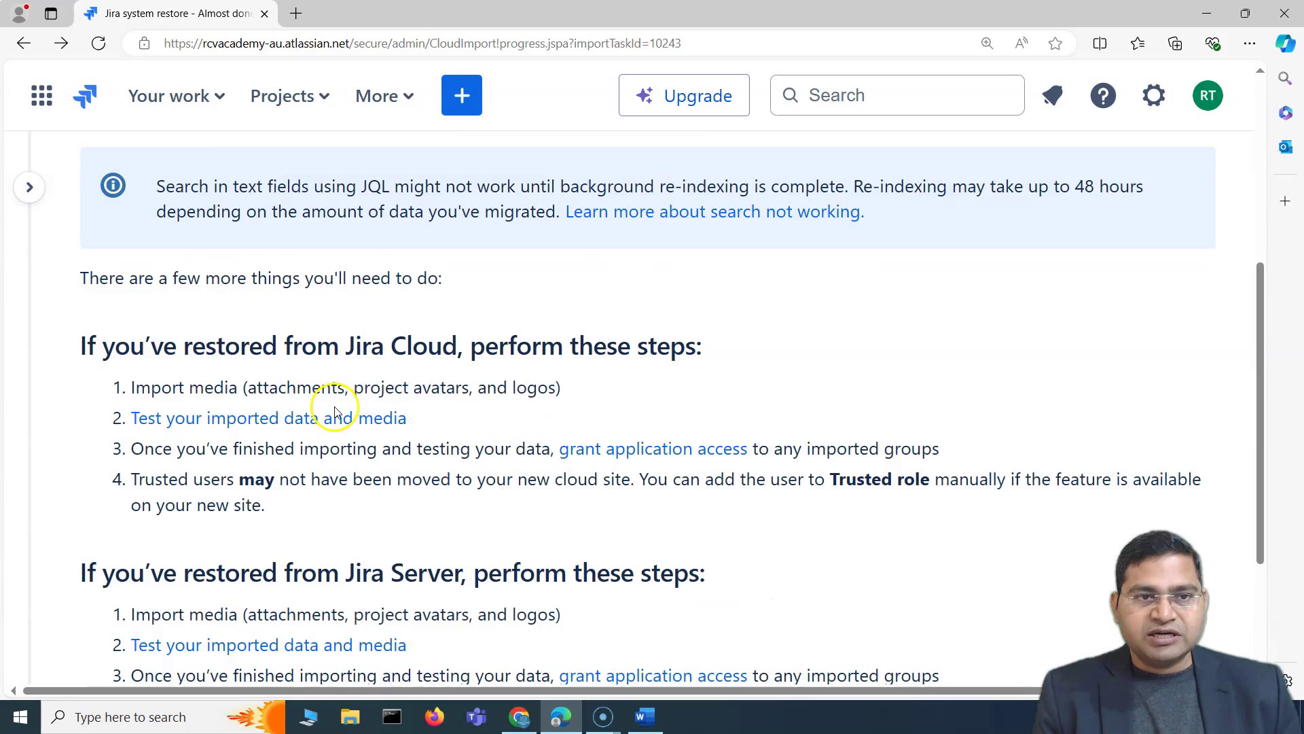
{"action": "scroll", "coordinate": [424, 489], "scroll_direction": "down", "scroll_amount": 5}
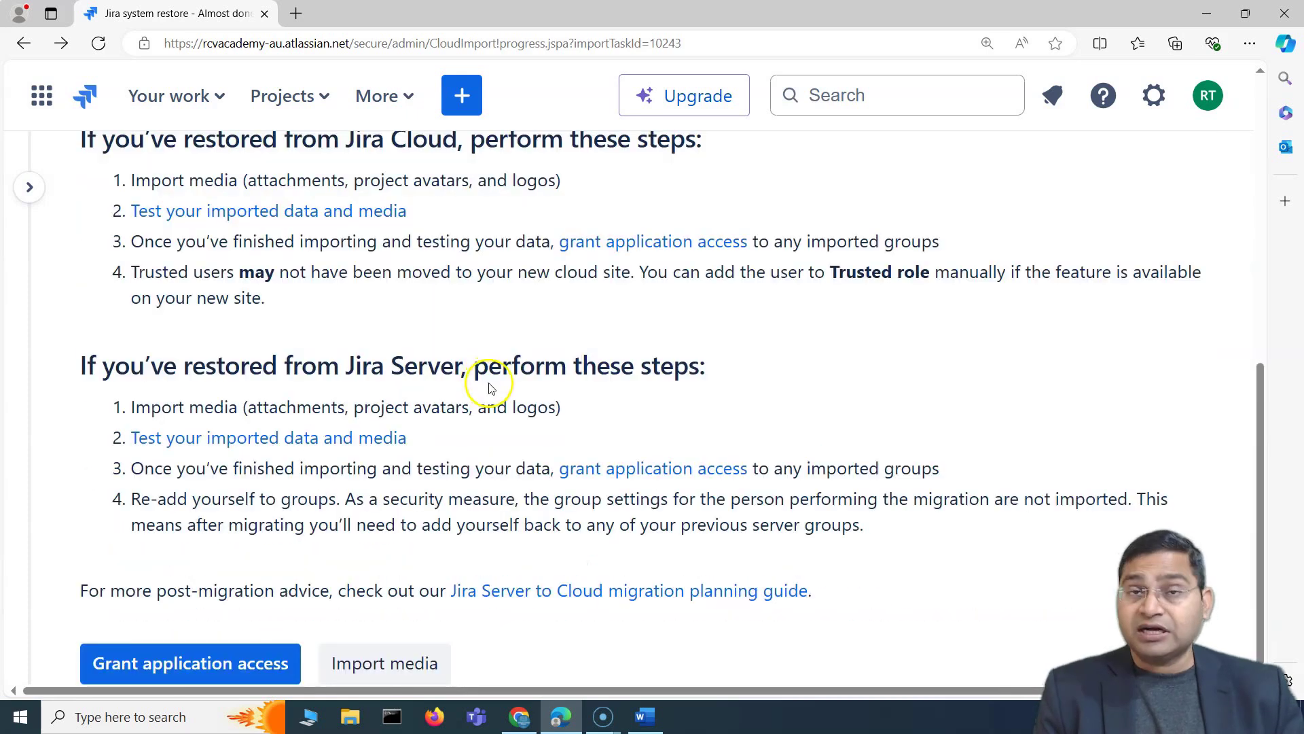
{"action": "left_click", "coordinate": [645, 716]}
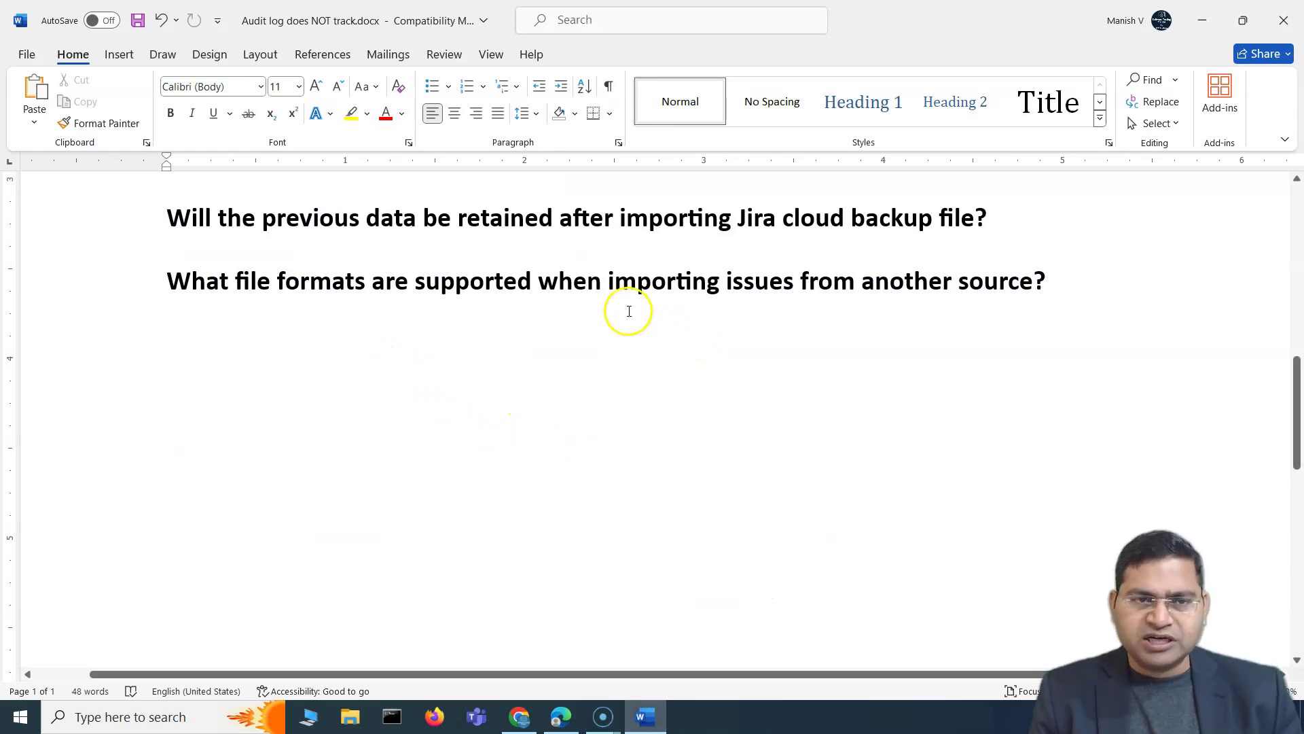
{"action": "left_click_drag", "start_coordinate": [166, 215], "coordinate": [992, 218]}
{"action": "left_click", "coordinate": [774, 382]}
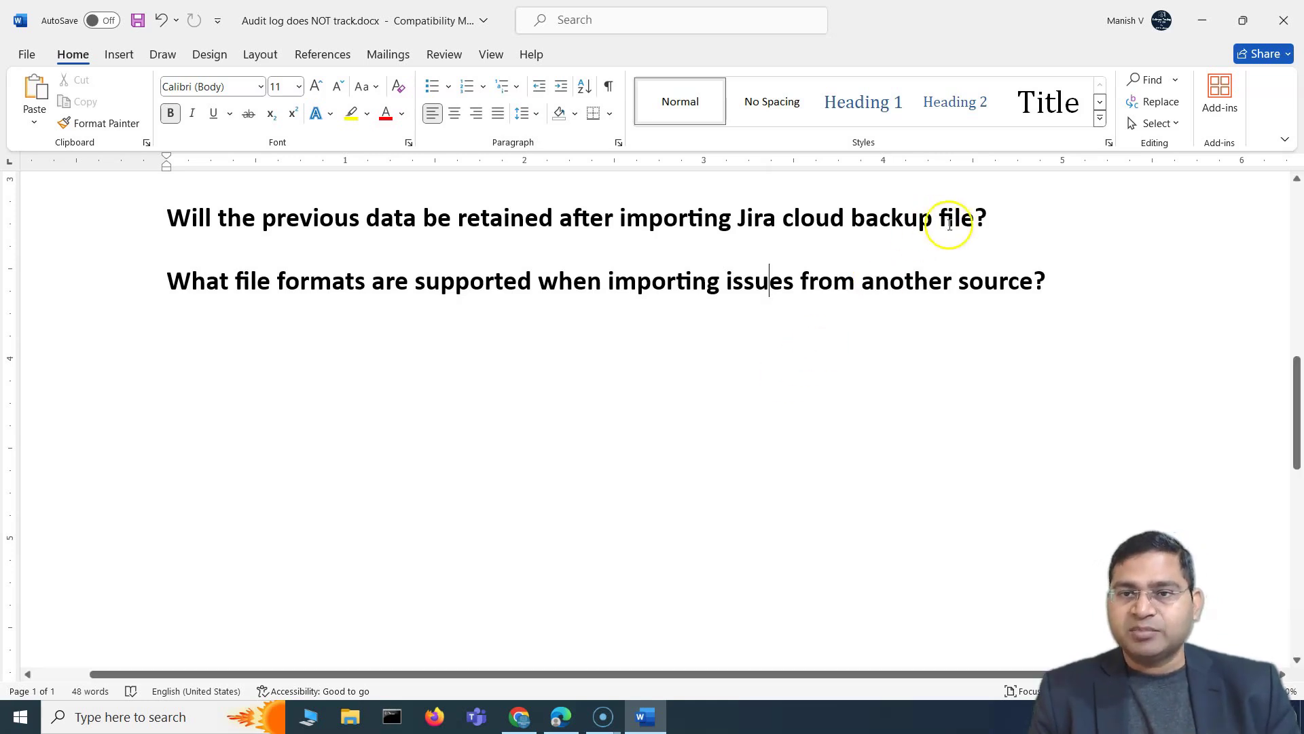
{"action": "left_click_drag", "start_coordinate": [1008, 218], "coordinate": [163, 219]}
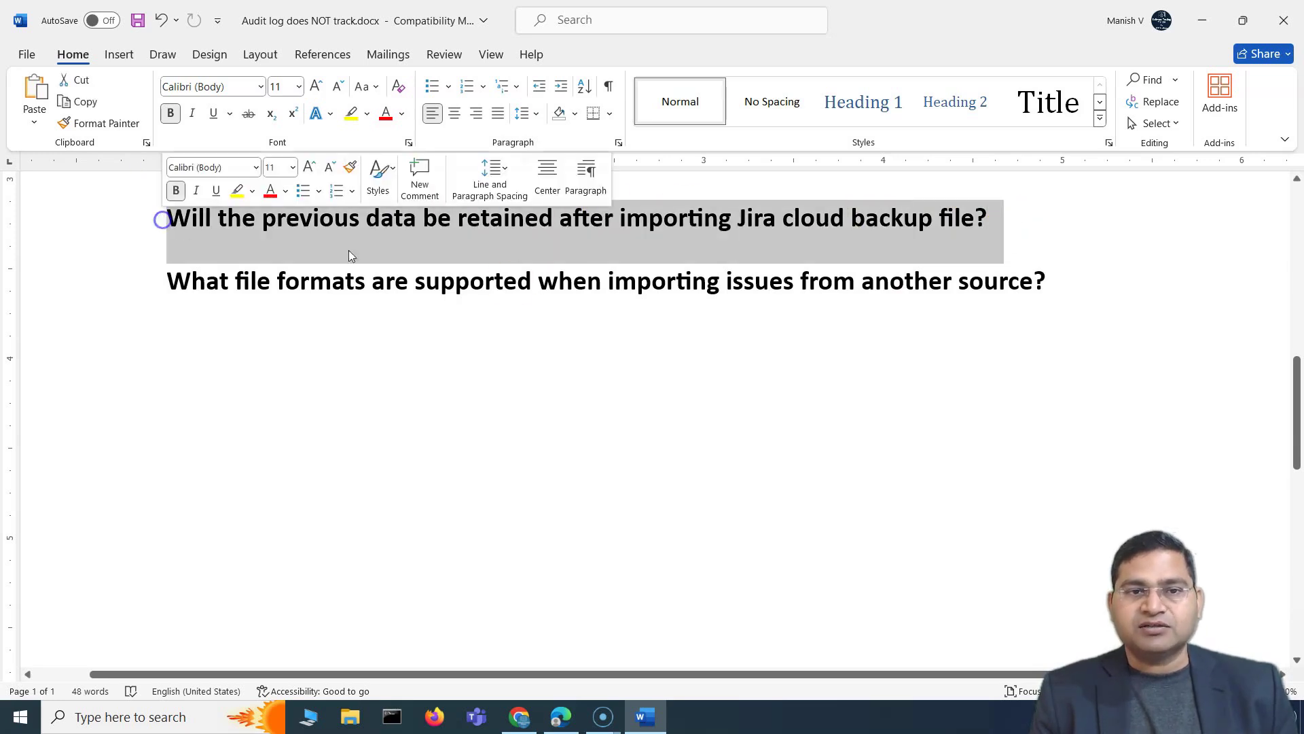
{"action": "left_click", "coordinate": [495, 368]}
{"action": "left_click_drag", "start_coordinate": [175, 284], "coordinate": [1087, 288]}
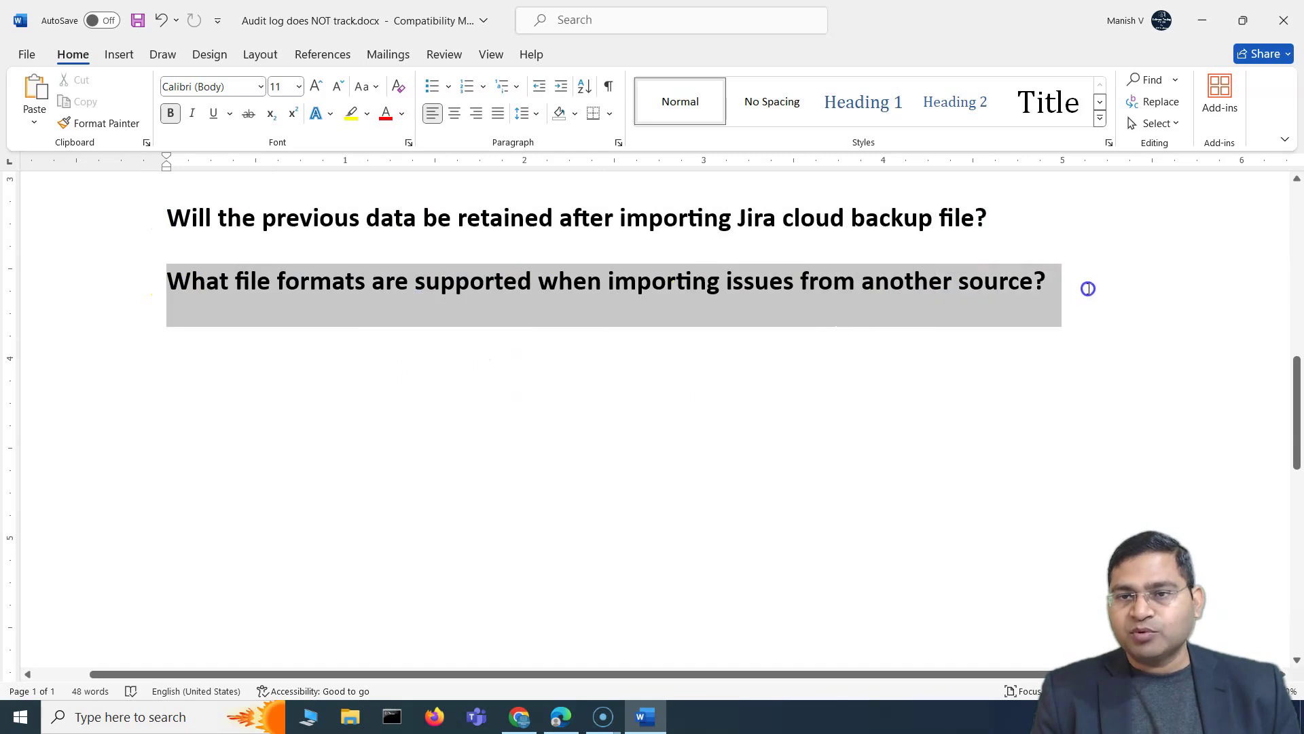
{"action": "left_click", "coordinate": [675, 350]}
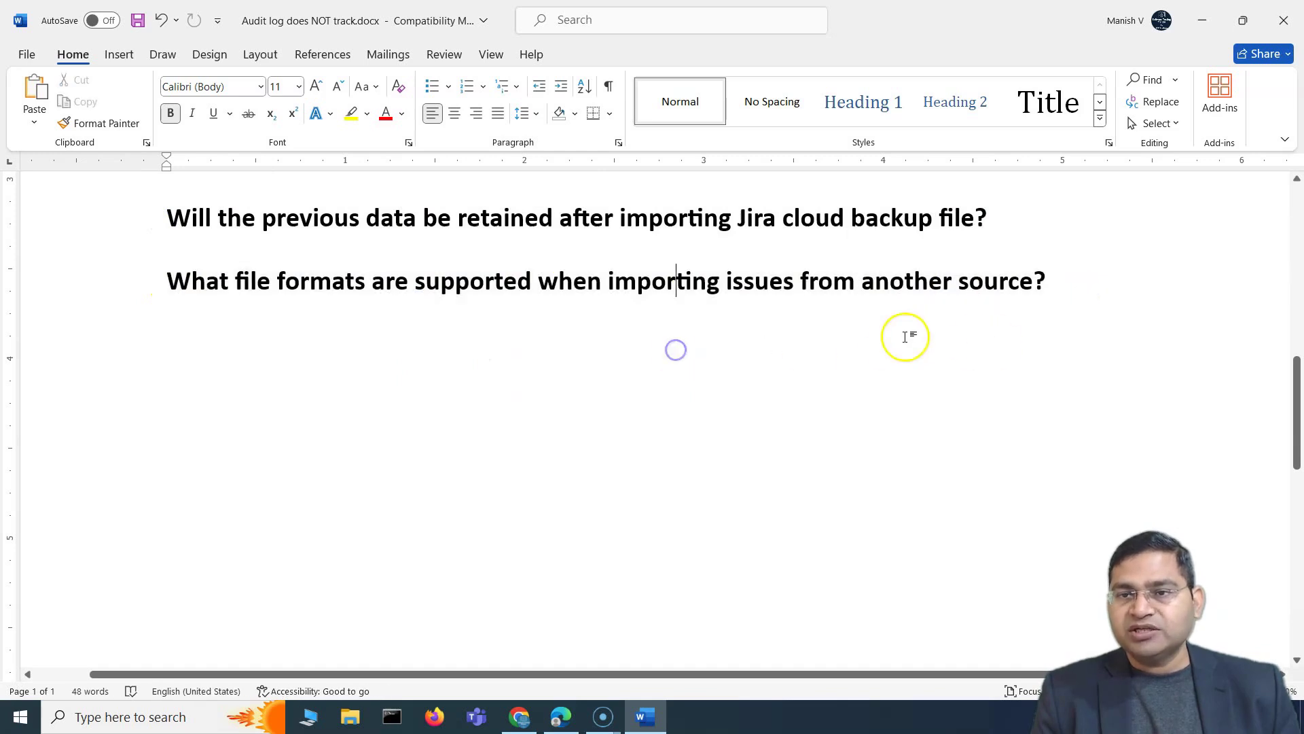
- In Edge, open Settings > System > Import and Export > External System Import
{"action": "left_click", "coordinate": [563, 717]}
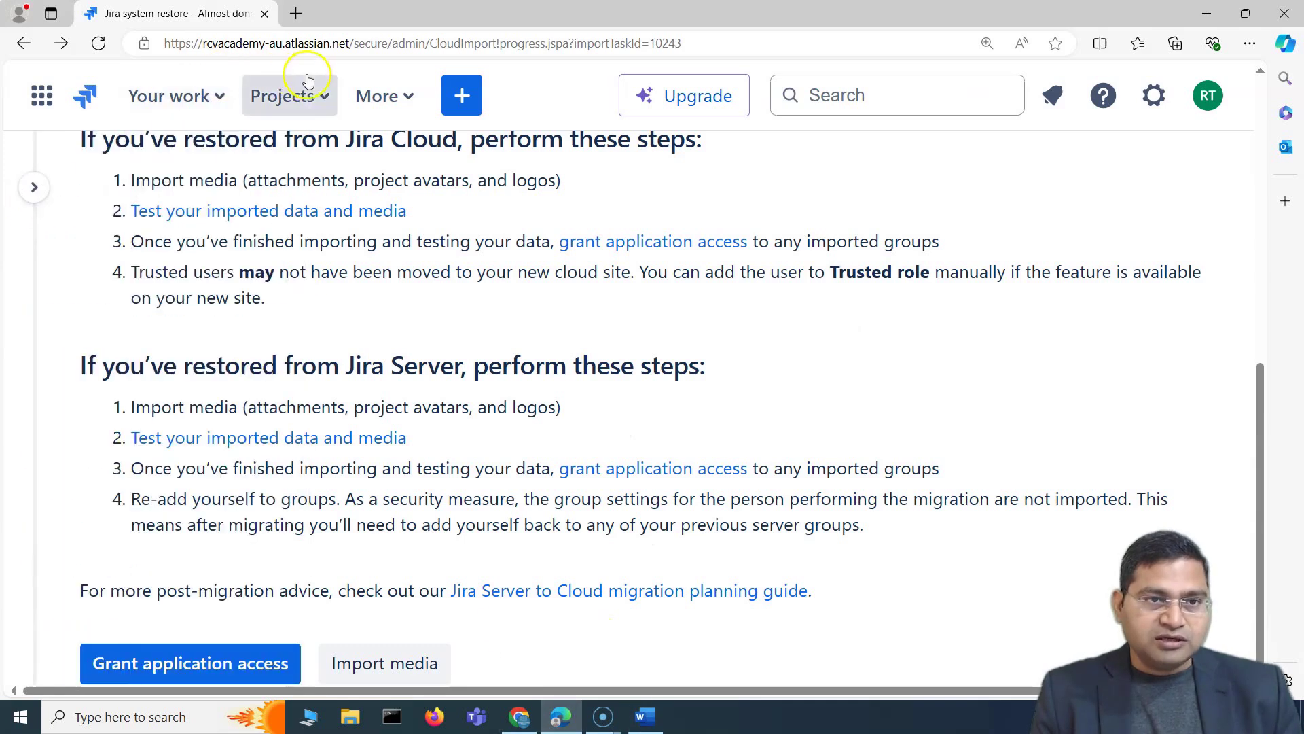
{"action": "left_click", "coordinate": [1153, 95]}
{"action": "left_click", "coordinate": [1059, 265]}
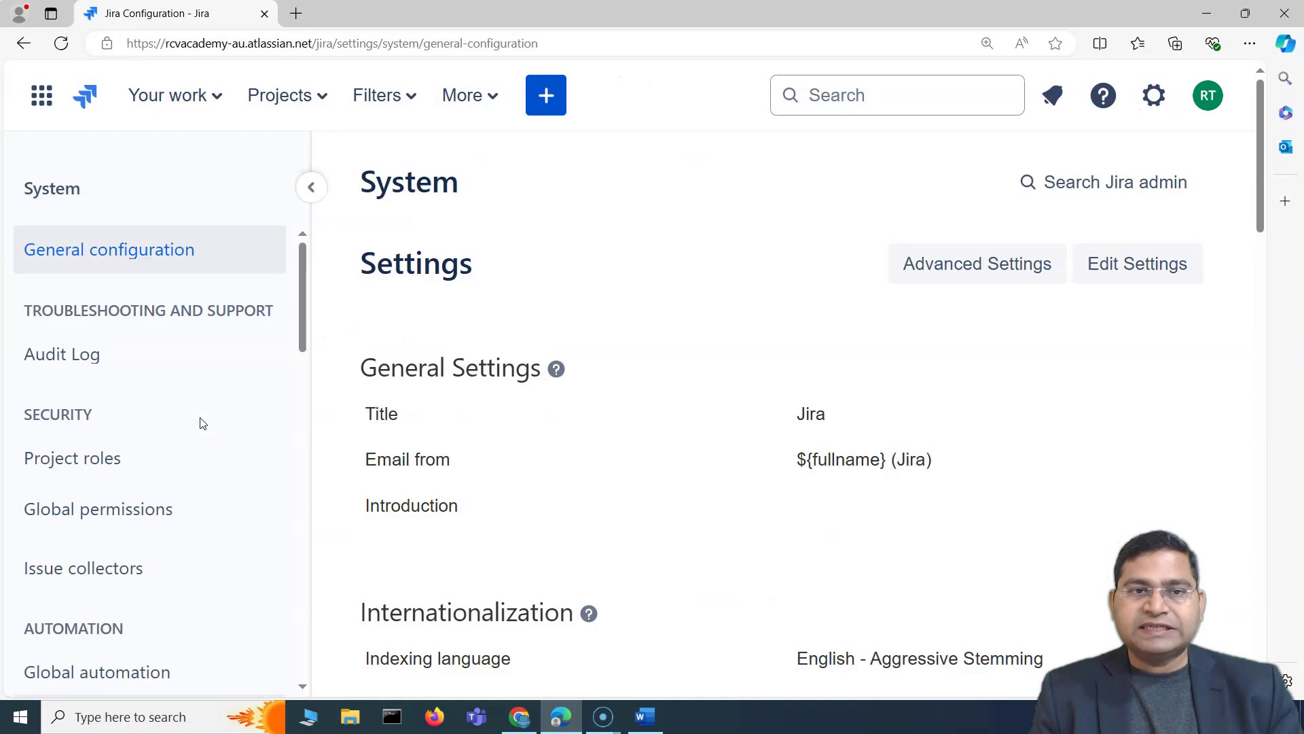
{"action": "scroll", "coordinate": [101, 276], "scroll_direction": "down", "scroll_amount": 10}
{"action": "scroll", "coordinate": [100, 276], "scroll_direction": "up", "scroll_amount": 2}
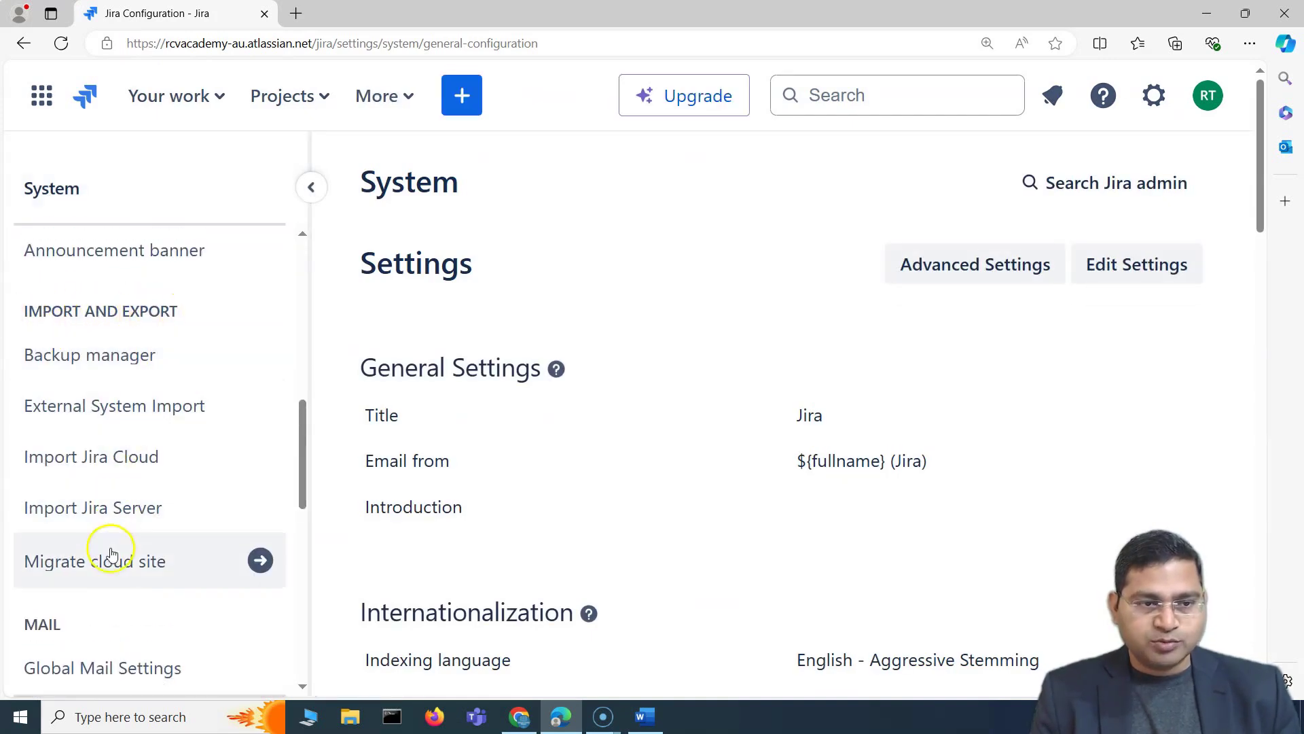
{"action": "left_click", "coordinate": [124, 415]}
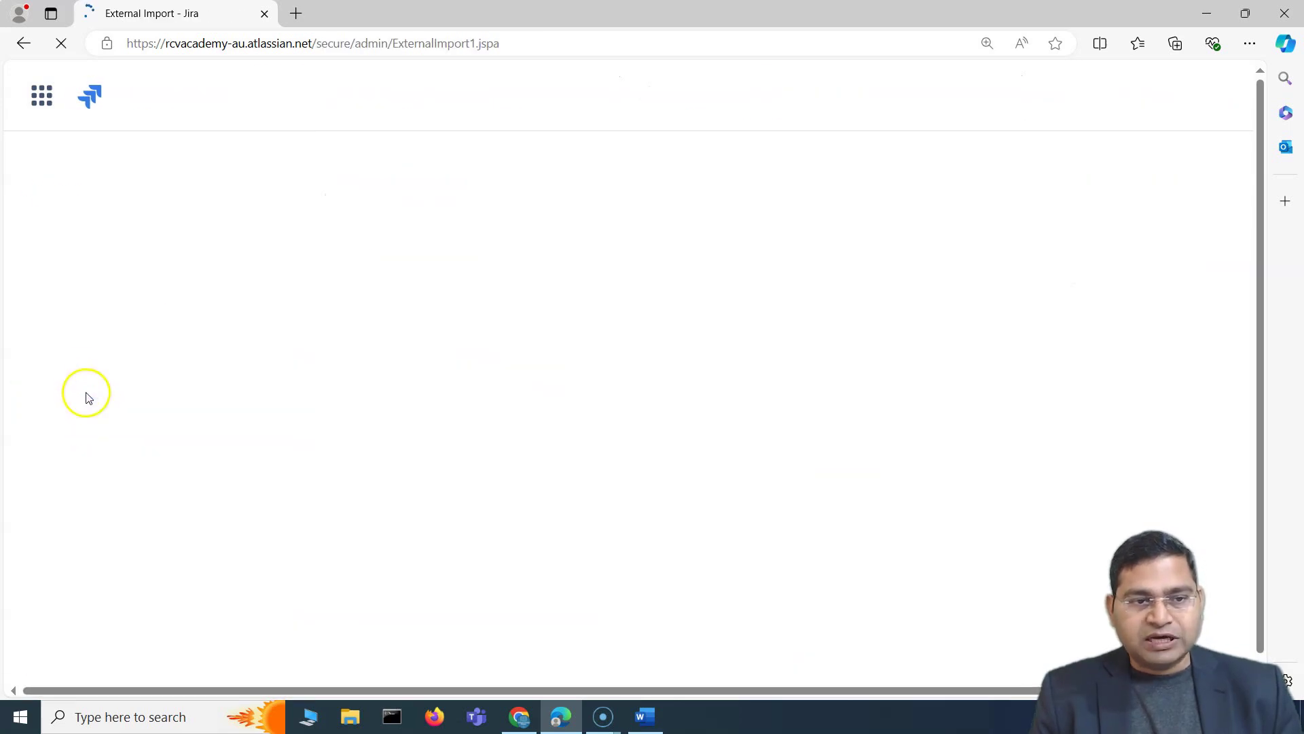
- Highlight the JIRA import wizard's intro sentence
{"action": "scroll", "coordinate": [475, 326], "scroll_direction": "down", "scroll_amount": 2}
{"action": "scroll", "coordinate": [422, 224], "scroll_direction": "up", "scroll_amount": 2}
{"action": "left_click_drag", "start_coordinate": [364, 322], "coordinate": [927, 319]}
{"action": "left_click", "coordinate": [803, 370]}
- Highlight the wizard revamp notice, its July 31st, 2024 replacement date and recommended alternative importers
{"action": "scroll", "coordinate": [803, 371], "scroll_direction": "down", "scroll_amount": 2}
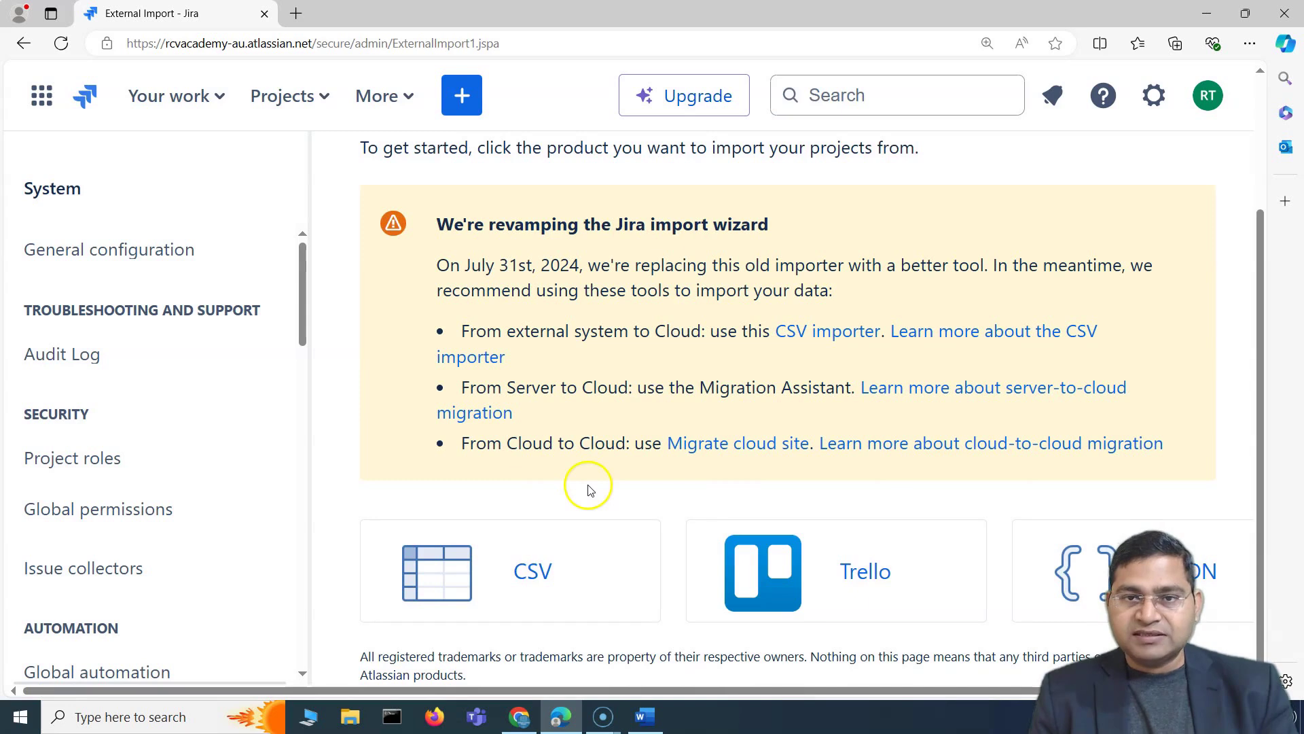
{"action": "left_click_drag", "start_coordinate": [435, 221], "coordinate": [842, 297]}
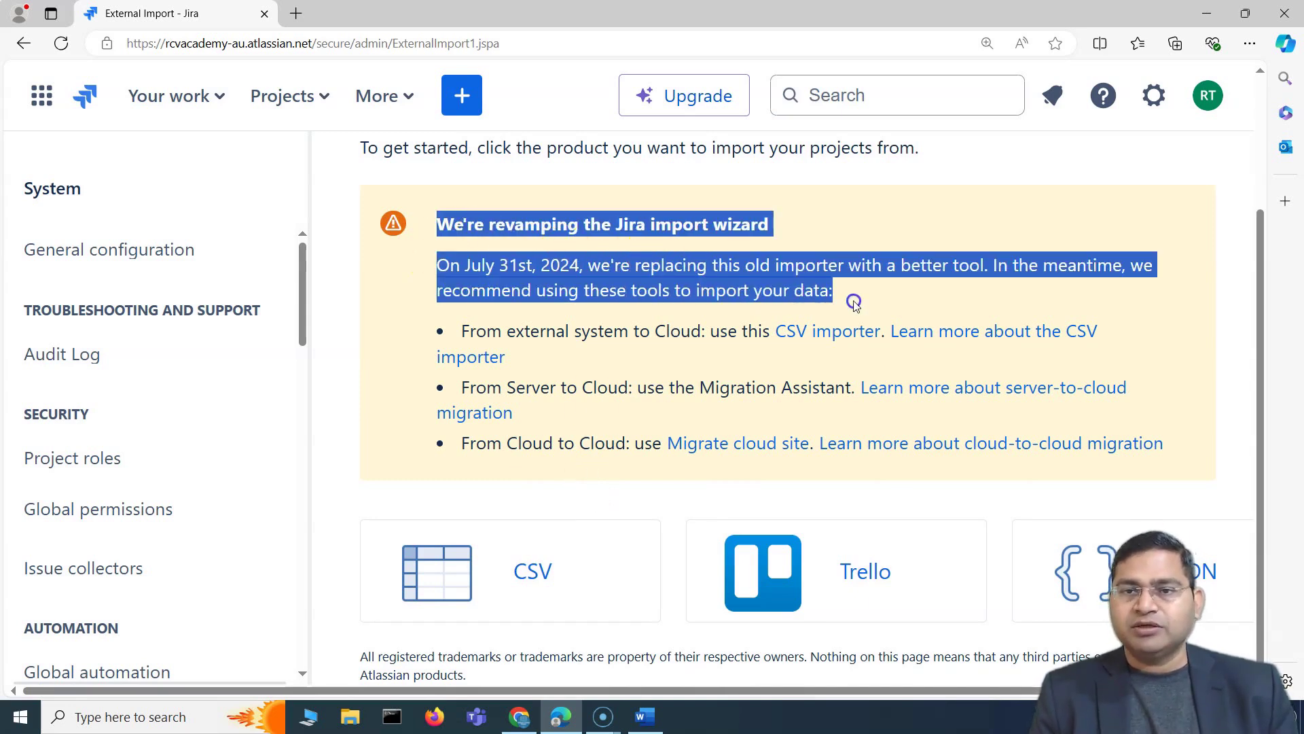
{"action": "left_click", "coordinate": [526, 270]}
{"action": "left_click_drag", "start_coordinate": [437, 274], "coordinate": [600, 292]}
{"action": "left_click", "coordinate": [689, 303]}
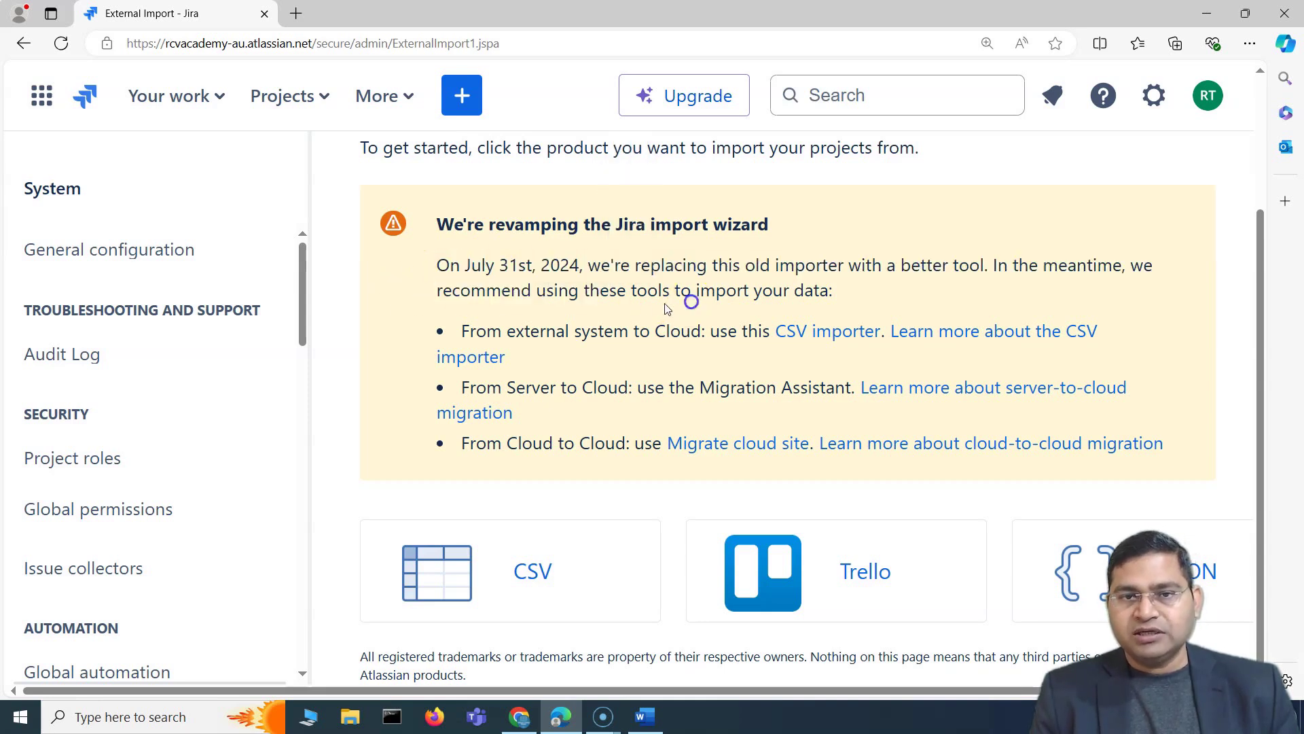
{"action": "left_click_drag", "start_coordinate": [835, 292], "coordinate": [766, 265]}
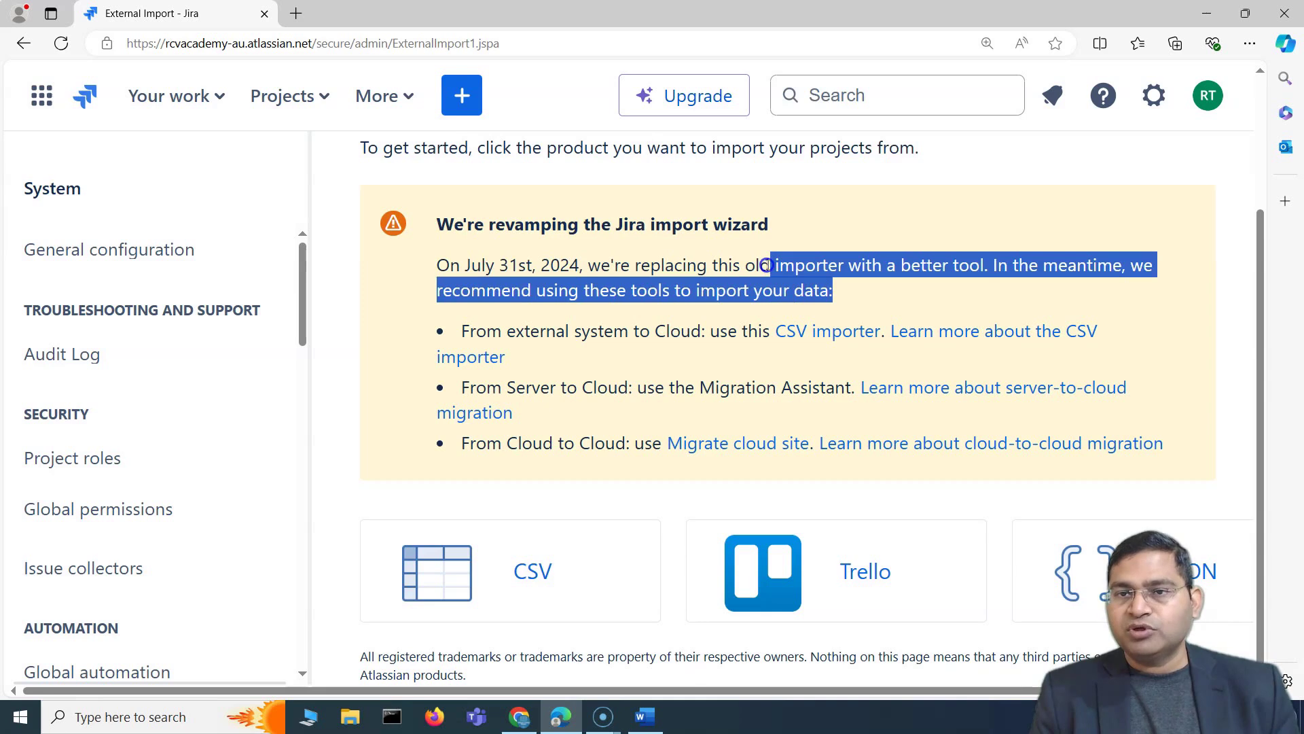
{"action": "left_click", "coordinate": [1011, 278]}
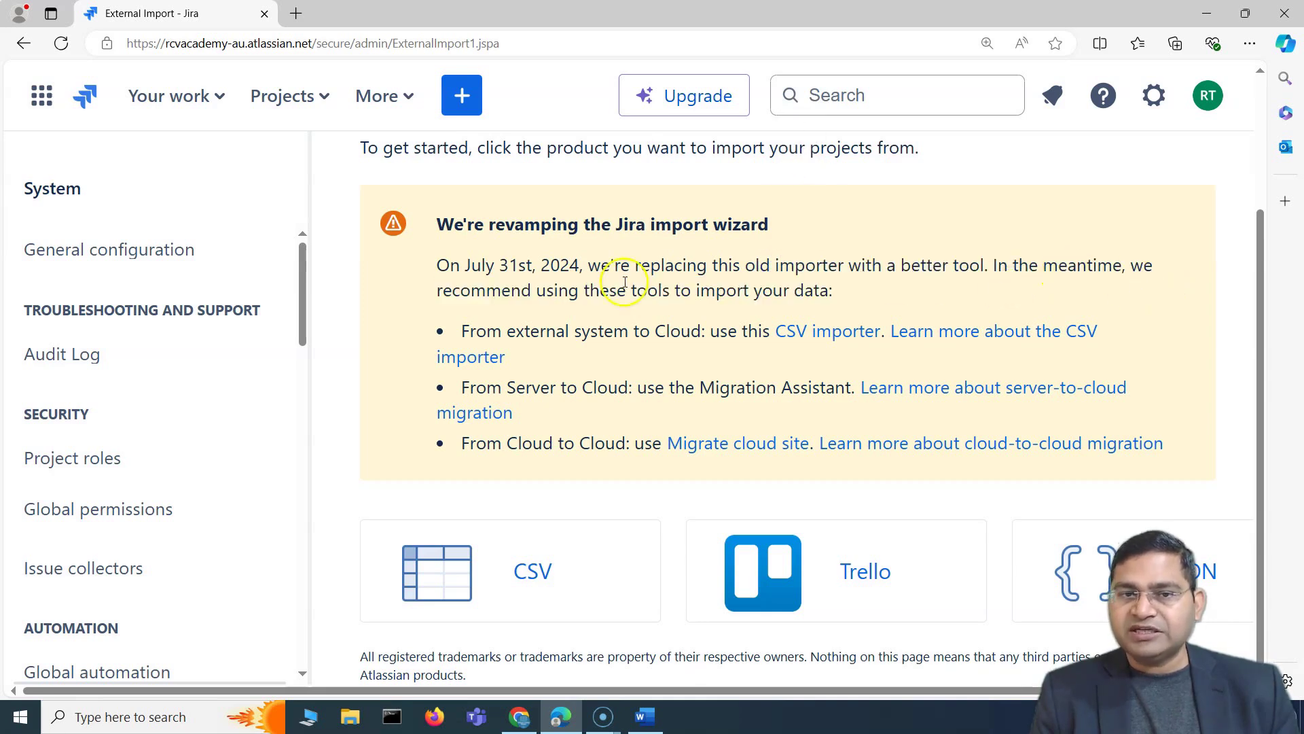
{"action": "left_click_drag", "start_coordinate": [422, 299], "coordinate": [844, 296]}
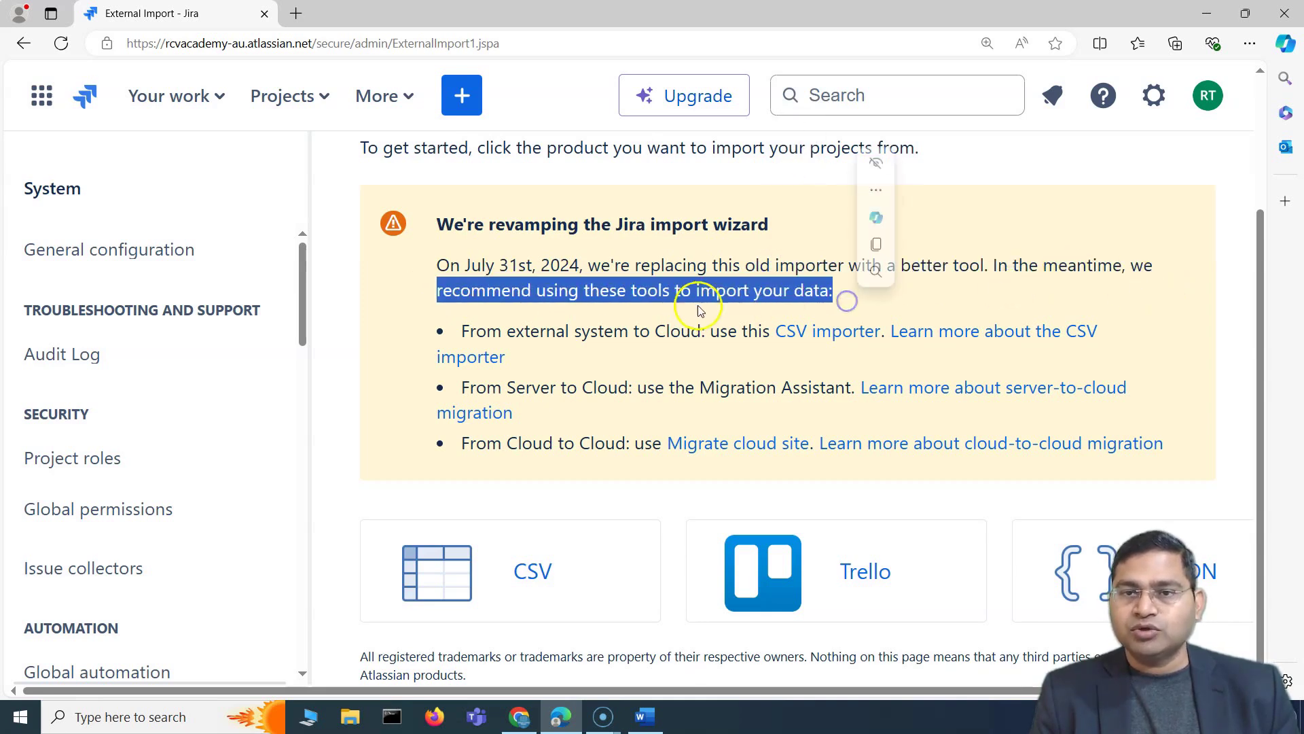
{"action": "left_click", "coordinate": [682, 336]}
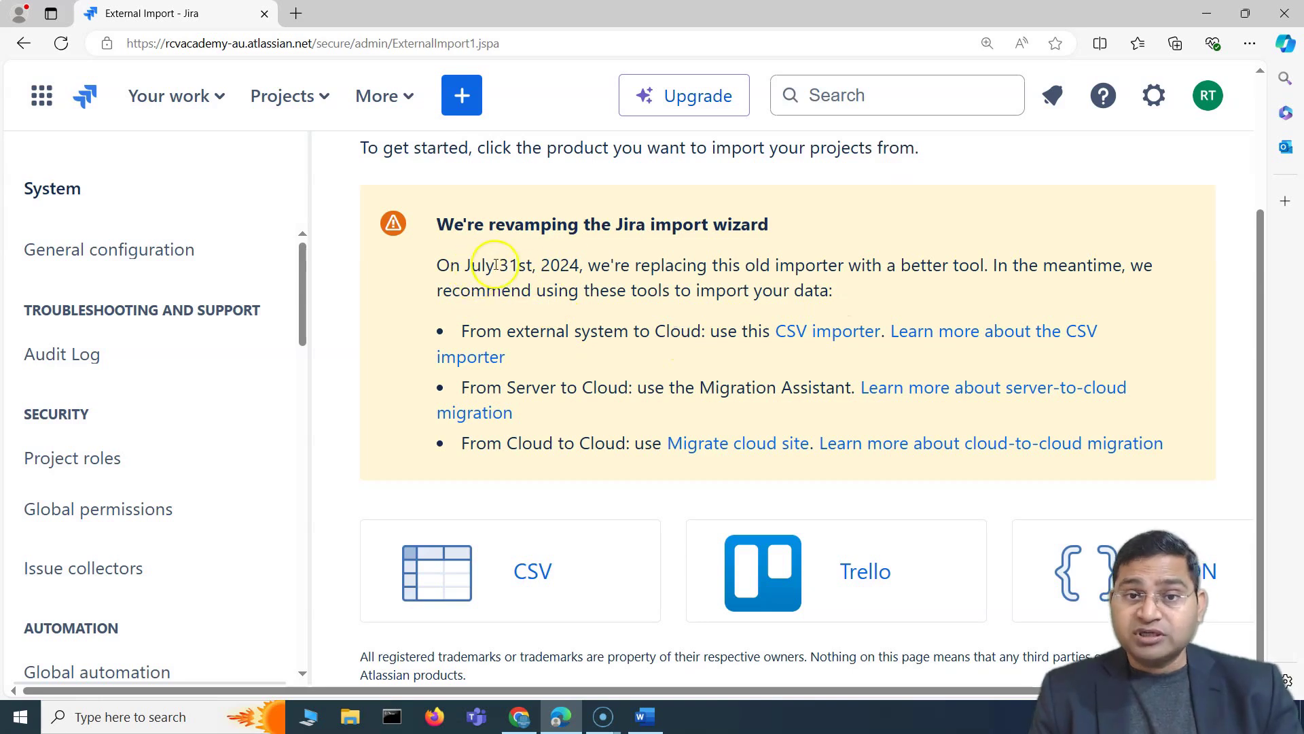
{"action": "left_click_drag", "start_coordinate": [577, 265], "coordinate": [443, 231]}
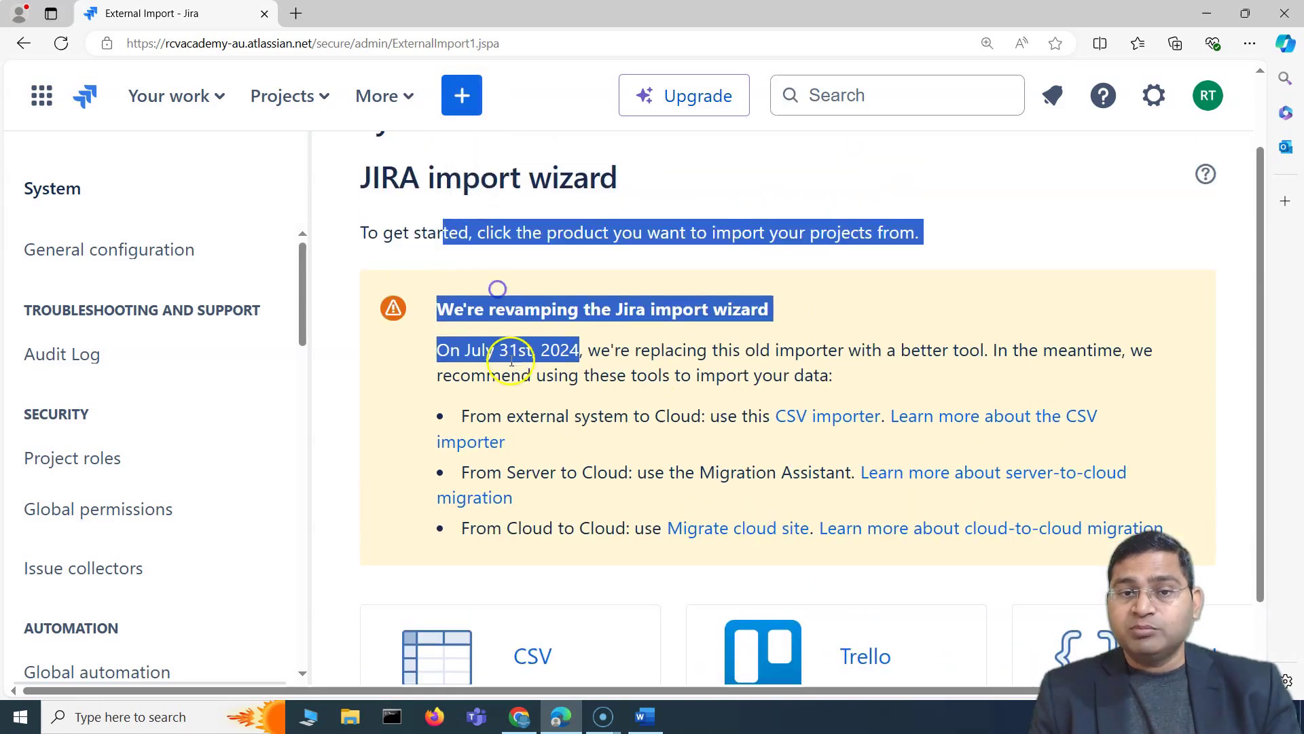
{"action": "scroll", "coordinate": [547, 417], "scroll_direction": "down", "scroll_amount": 1}
{"action": "left_click_drag", "start_coordinate": [613, 331], "coordinate": [516, 265]}
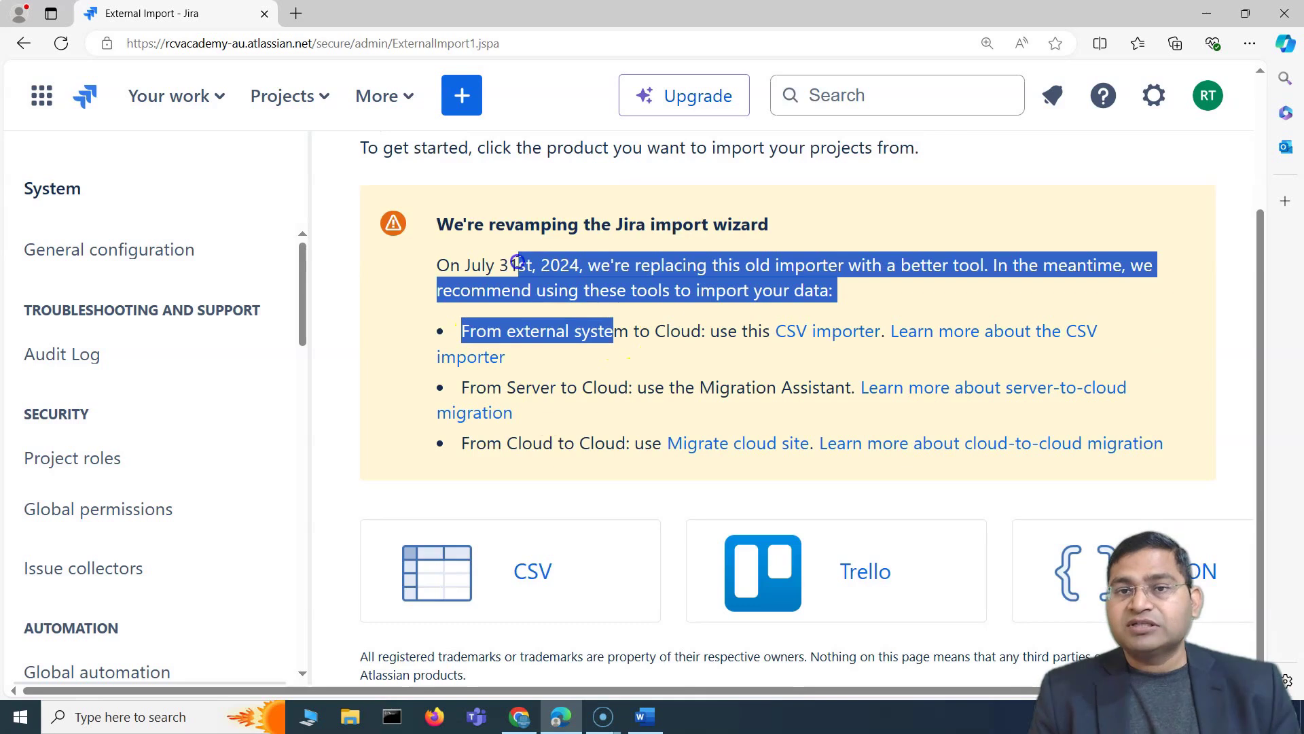
{"action": "left_click", "coordinate": [624, 397]}
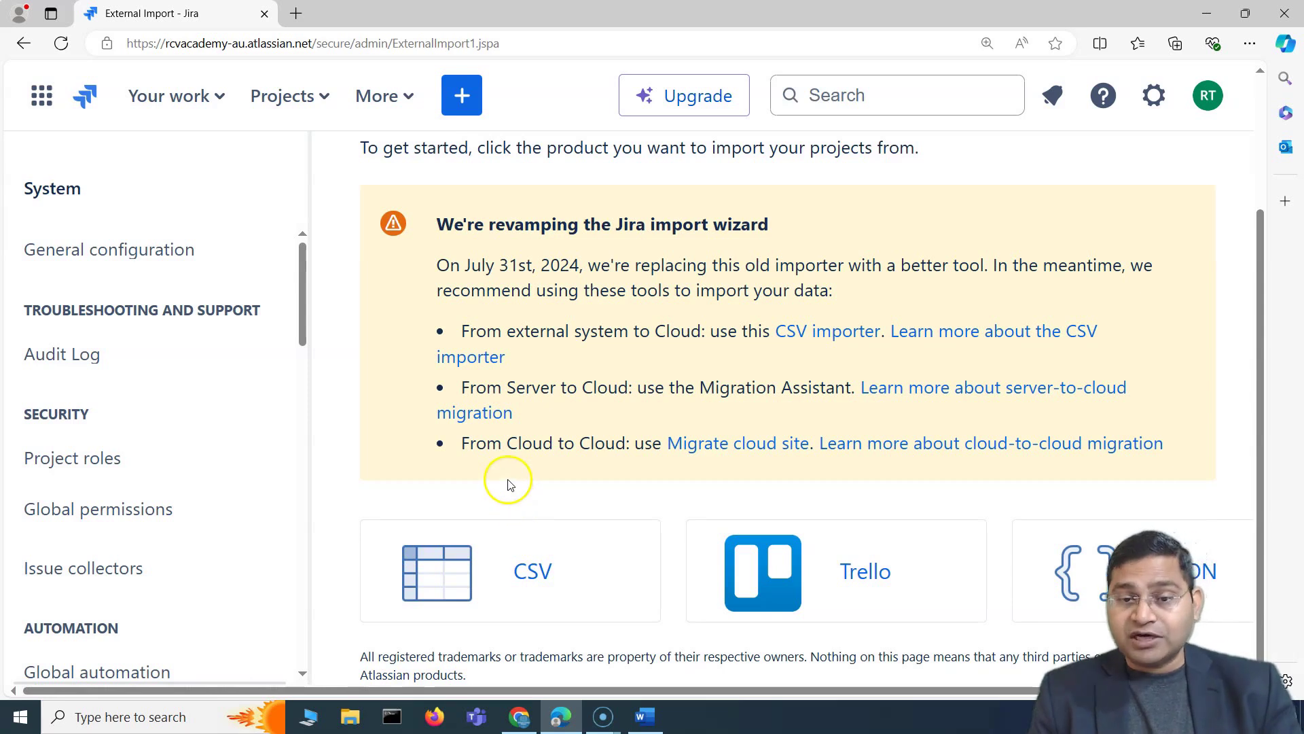
- In the Word notes, highlight the question about supported import file formats, then hide Word
{"action": "left_click", "coordinate": [644, 717]}
{"action": "left_click_drag", "start_coordinate": [181, 278], "coordinate": [1048, 280]}
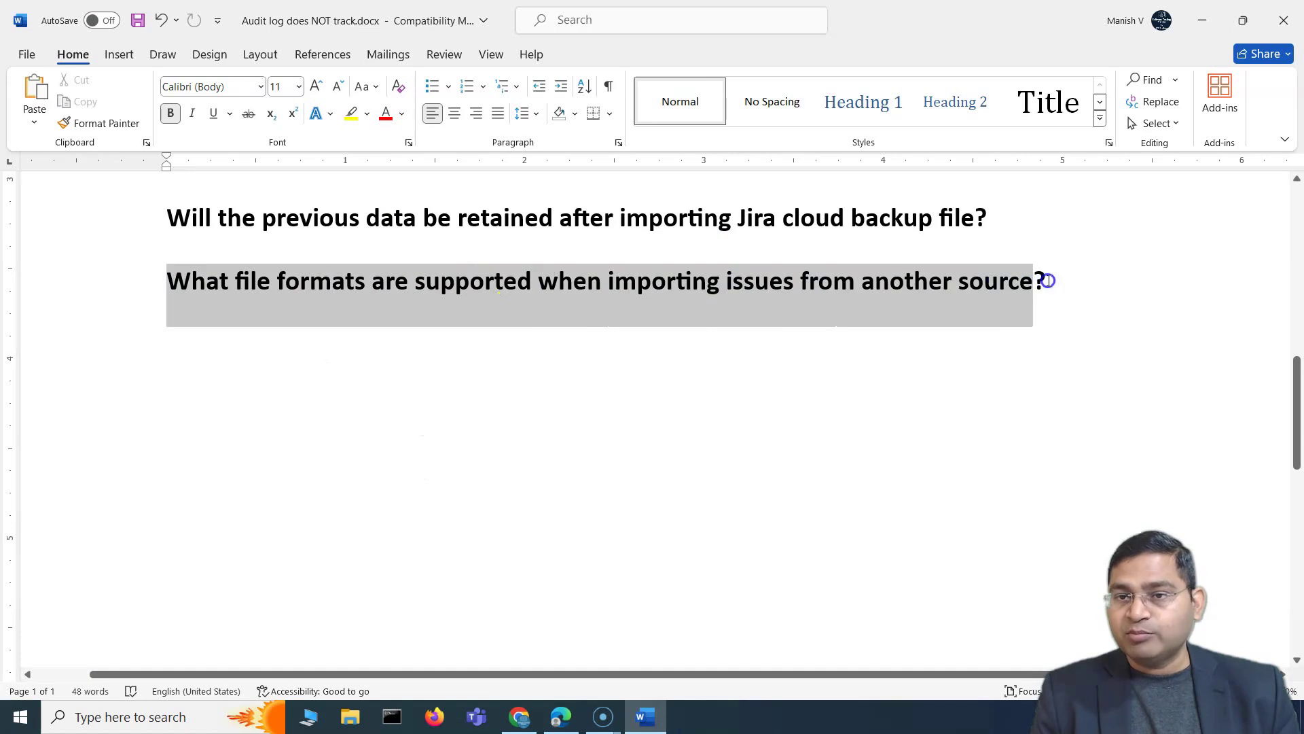
{"action": "left_click", "coordinate": [895, 358]}
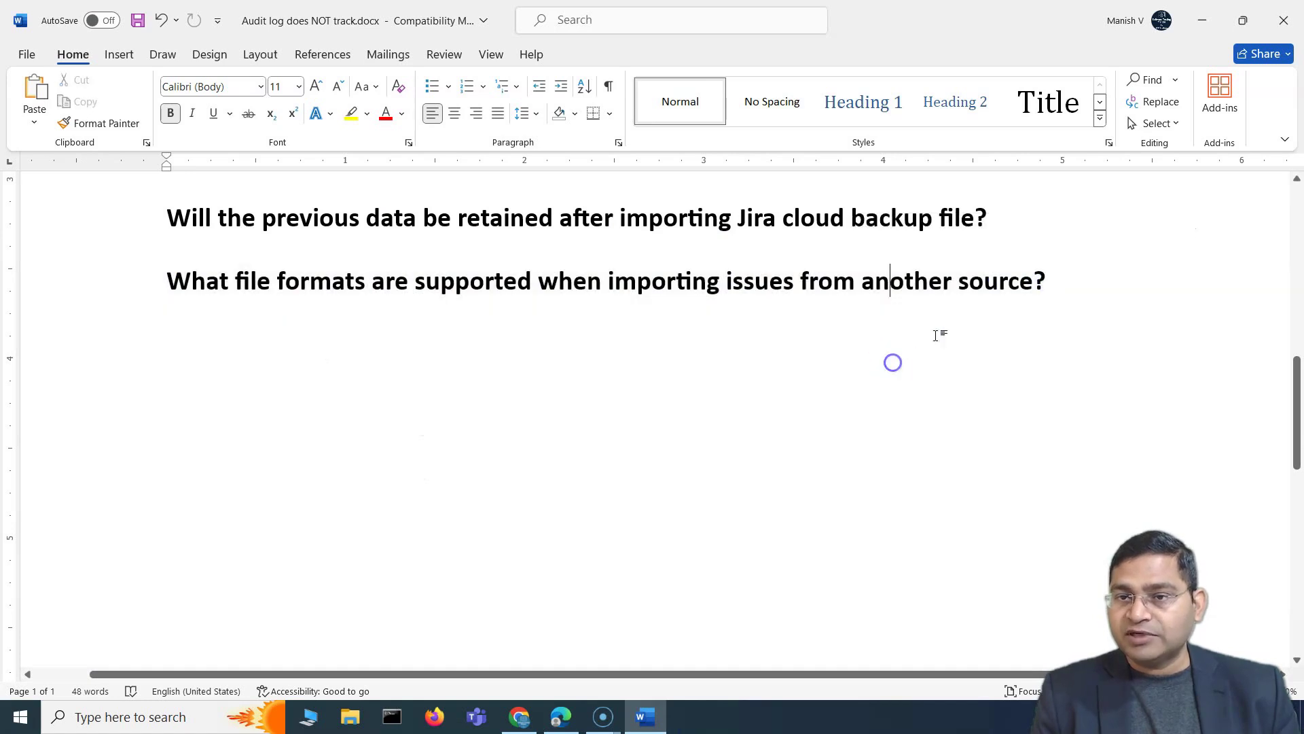
{"action": "left_click", "coordinate": [1199, 27]}
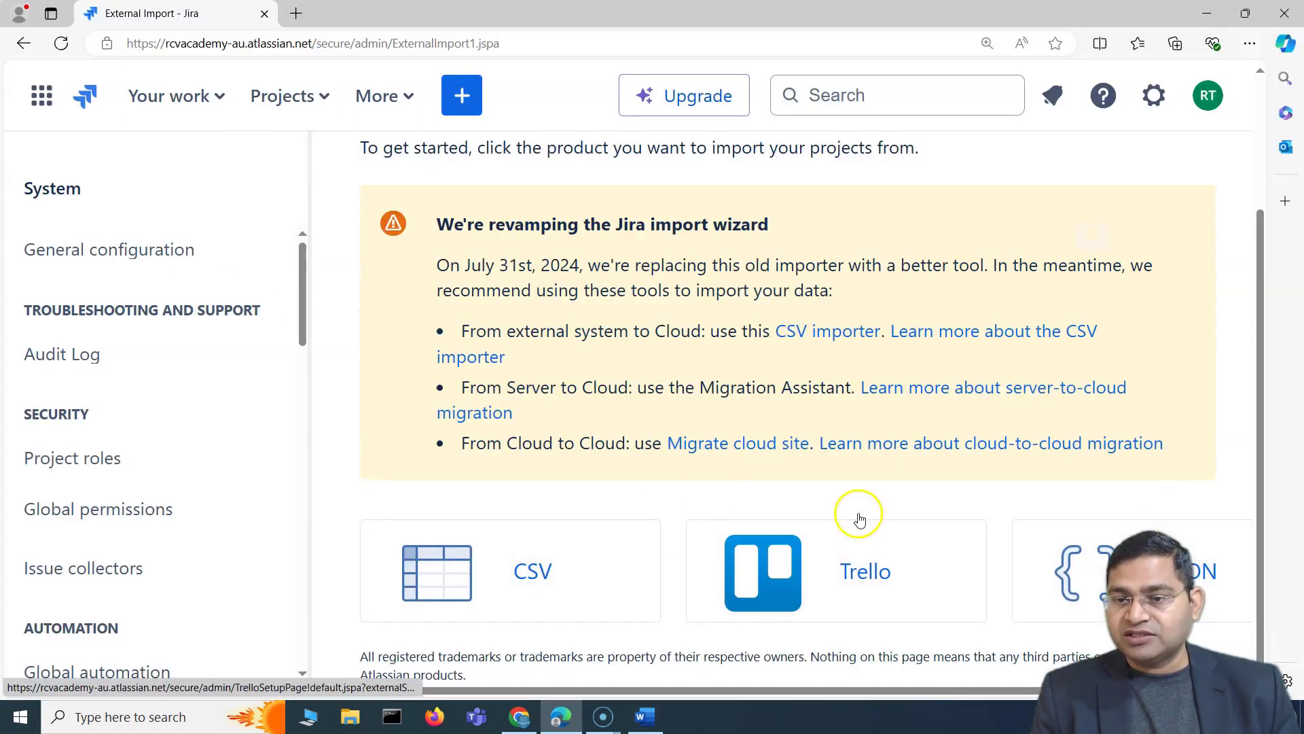
{"action": "left_click_drag", "start_coordinate": [850, 690], "coordinate": [911, 687]}
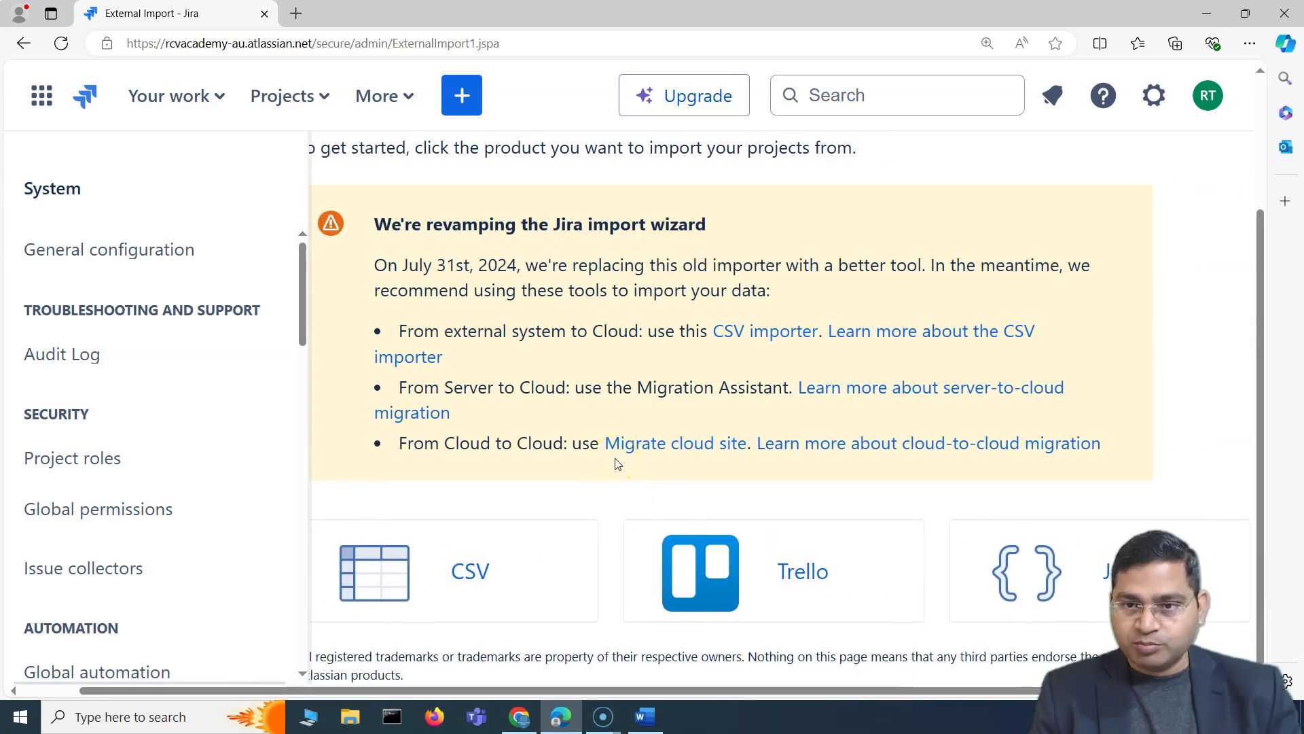
{"action": "left_click_drag", "start_coordinate": [549, 265], "coordinate": [798, 290]}
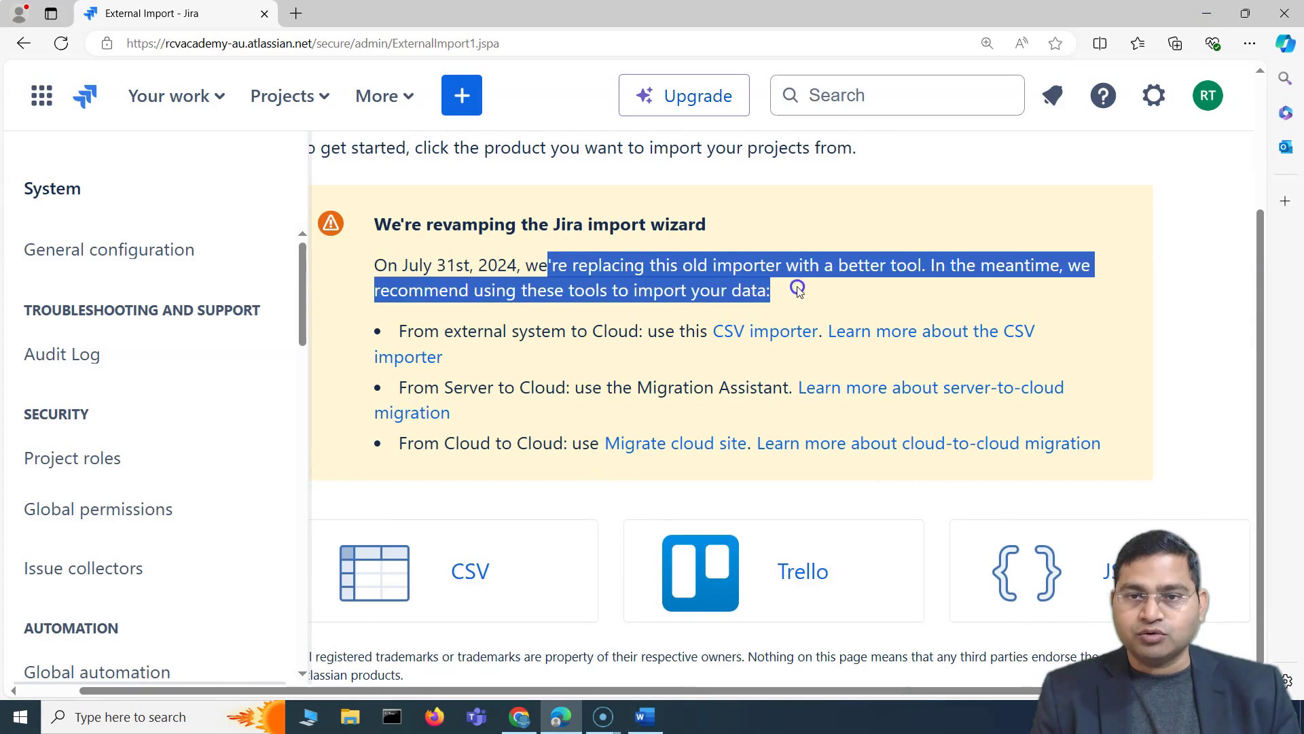
{"action": "left_click", "coordinate": [728, 281]}
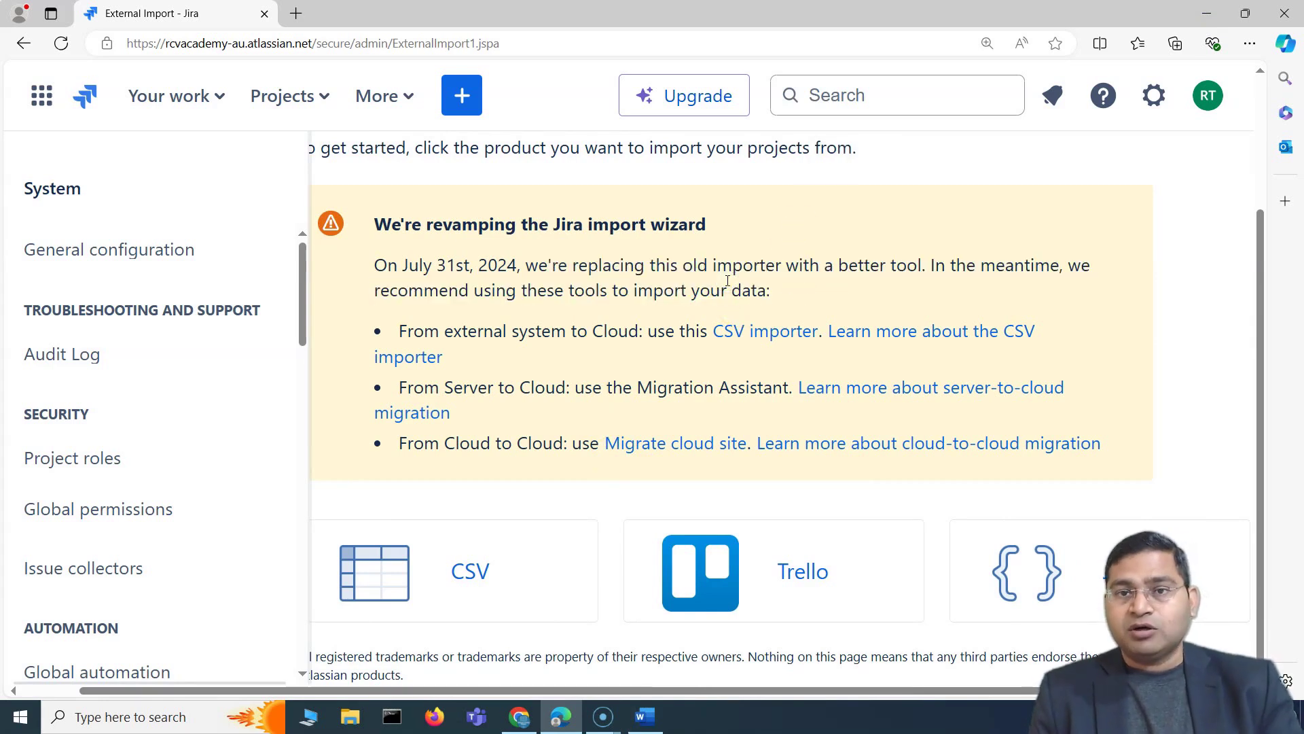
{"action": "left_click_drag", "start_coordinate": [770, 290], "coordinate": [750, 265]}
{"action": "left_click", "coordinate": [690, 273]}
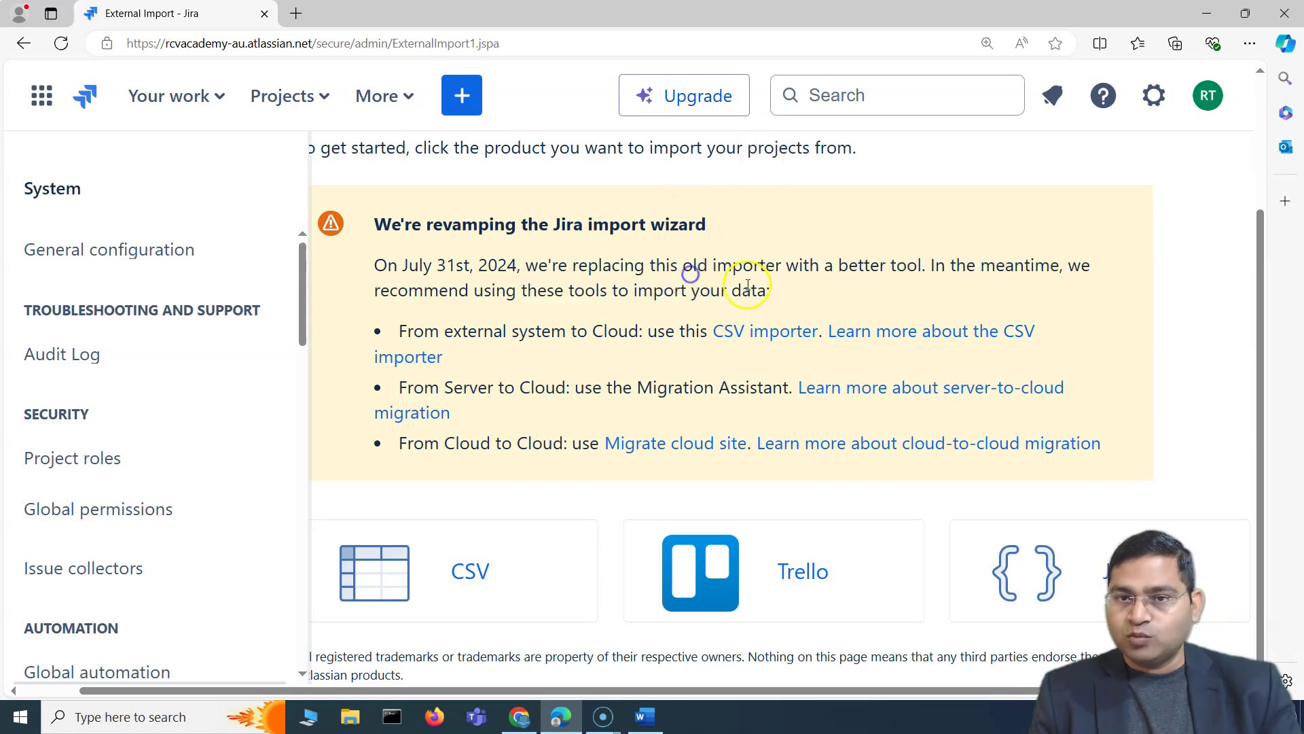